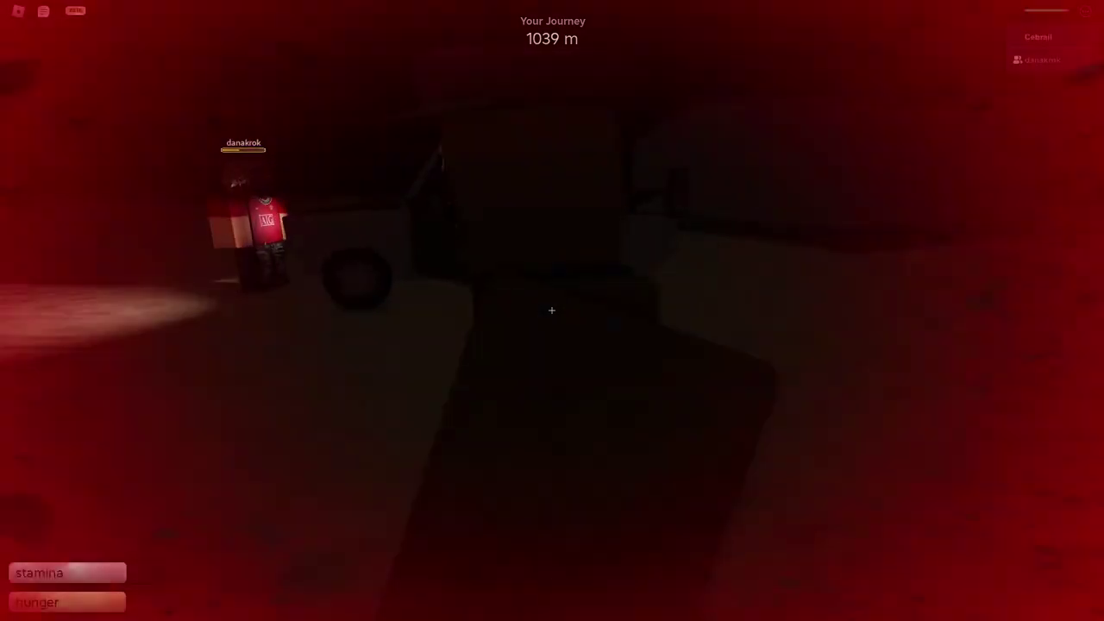
pyautogui.hotkey('shift', 'w')
pyautogui.hotkey('shift', 'w')
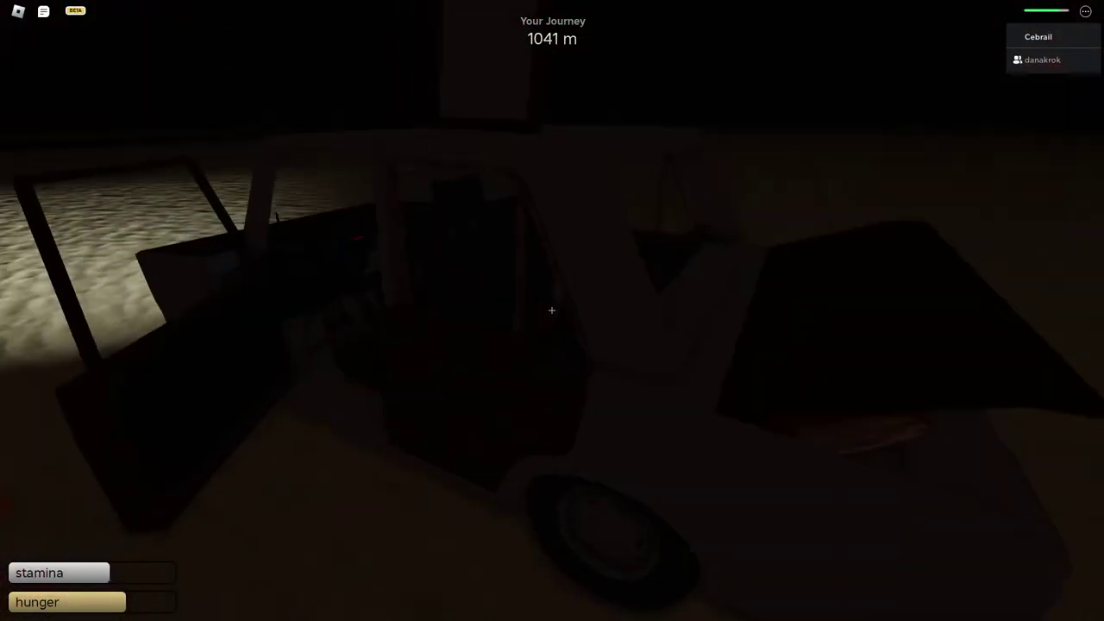
pyautogui.press('space')
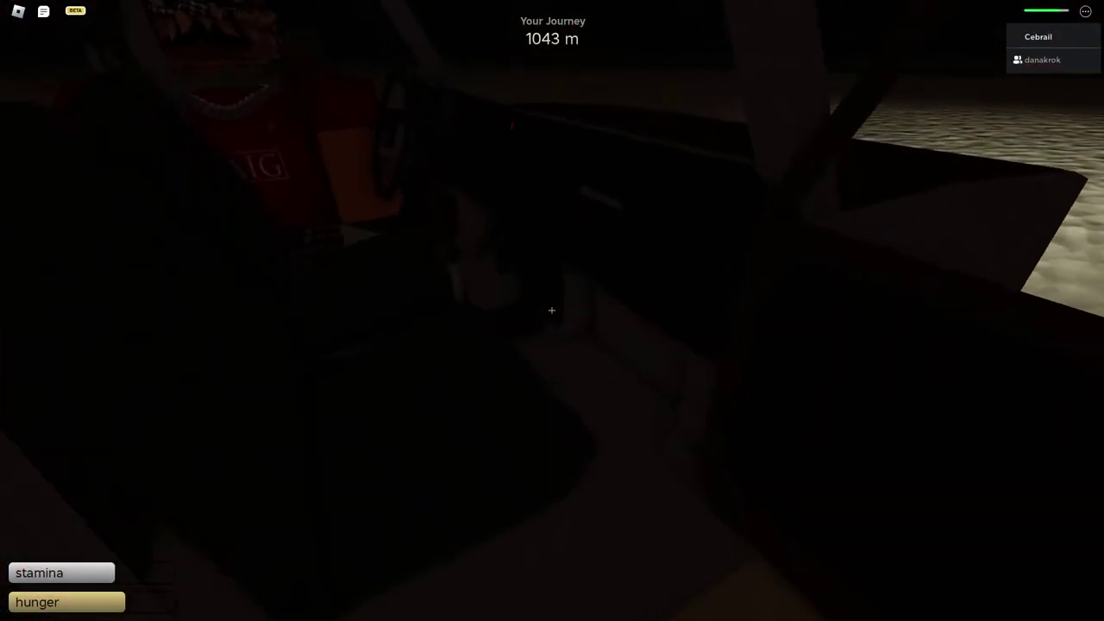
pyautogui.hotkey('shift', 'w')
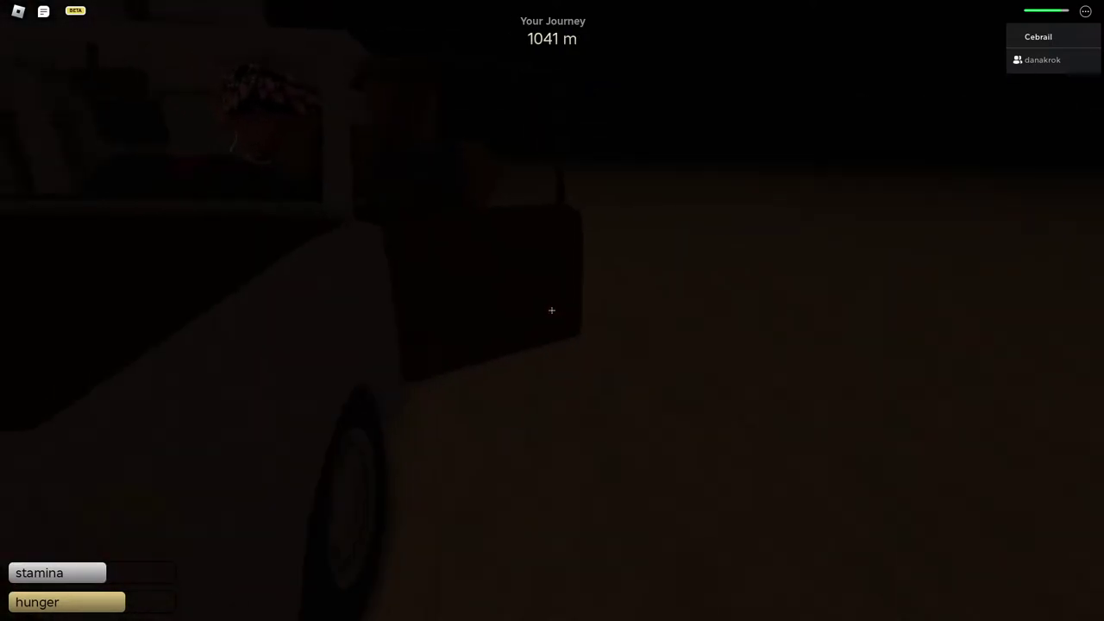
pyautogui.press('s')
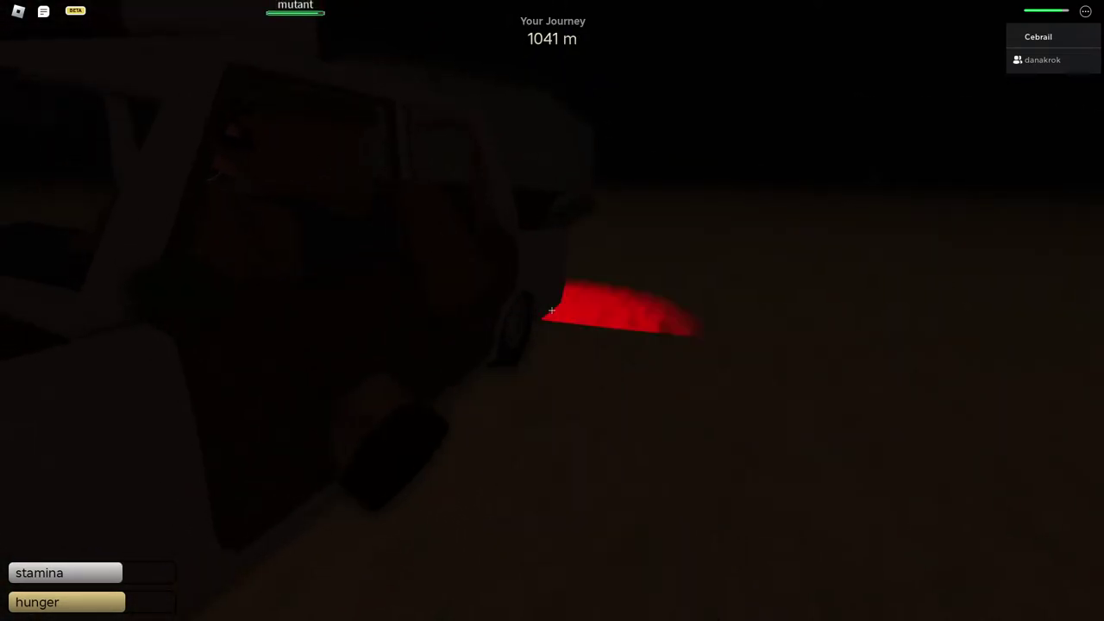
pyautogui.hotkey('shift', 'w')
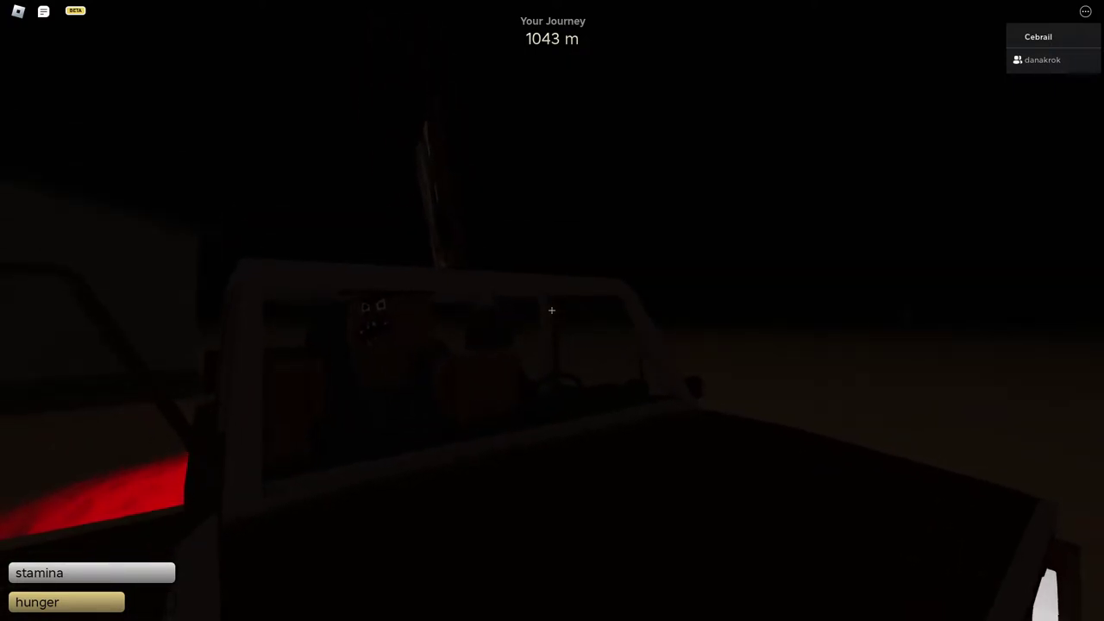
# Leave the running game for the Roblox home screen and close Roblox to return to Roblox Studio.
pyautogui.press('Escape')
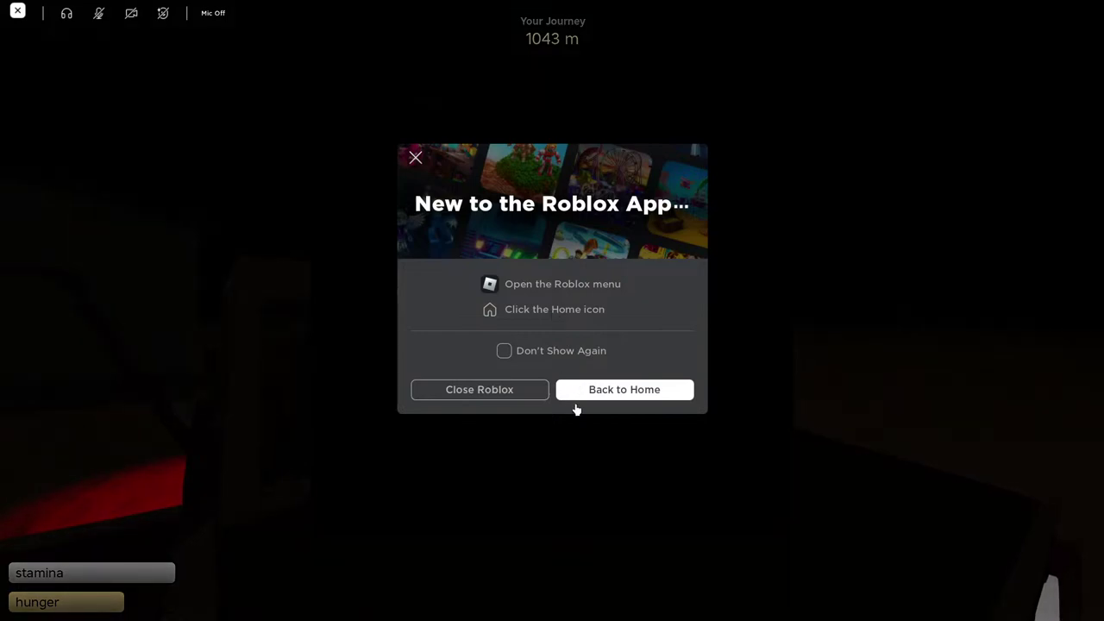
pyautogui.click(602, 392)
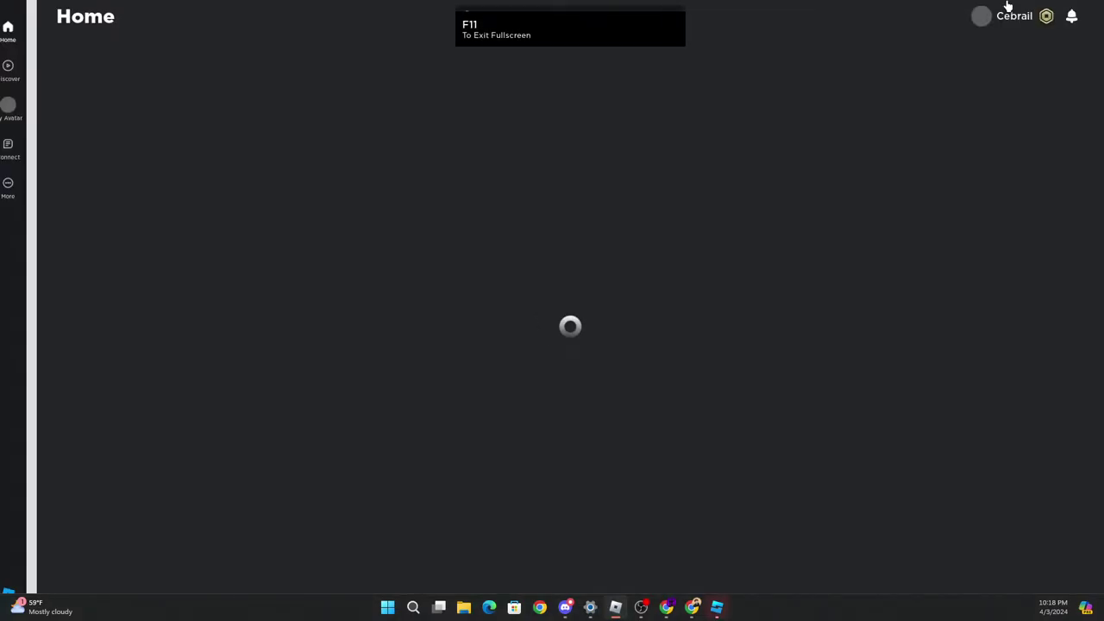
pyautogui.moveTo(1008, 6)
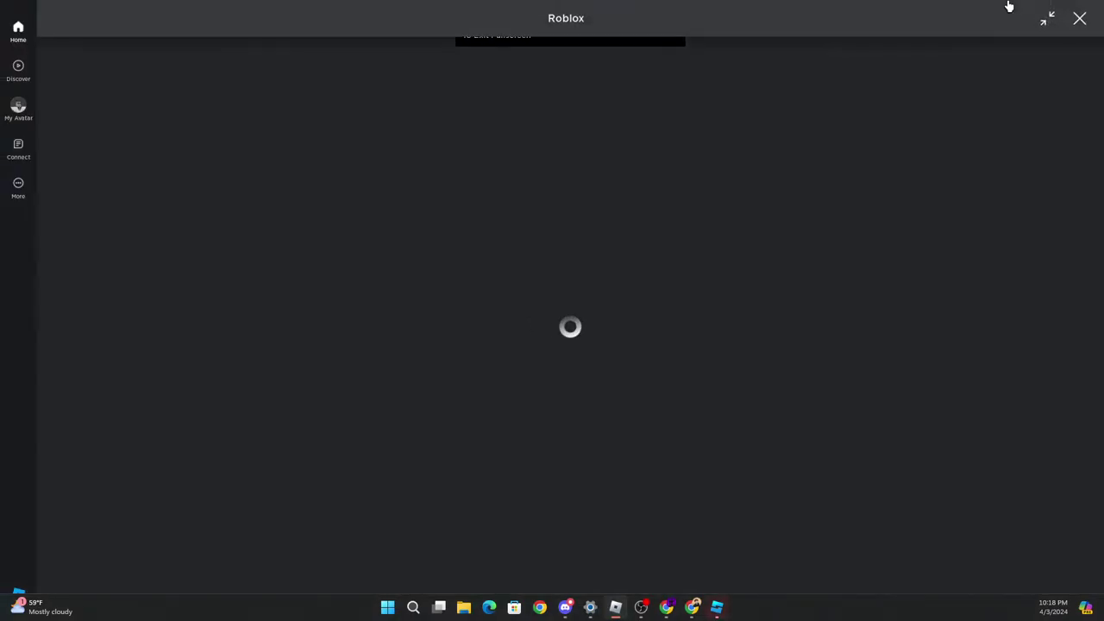
pyautogui.click(1078, 21)
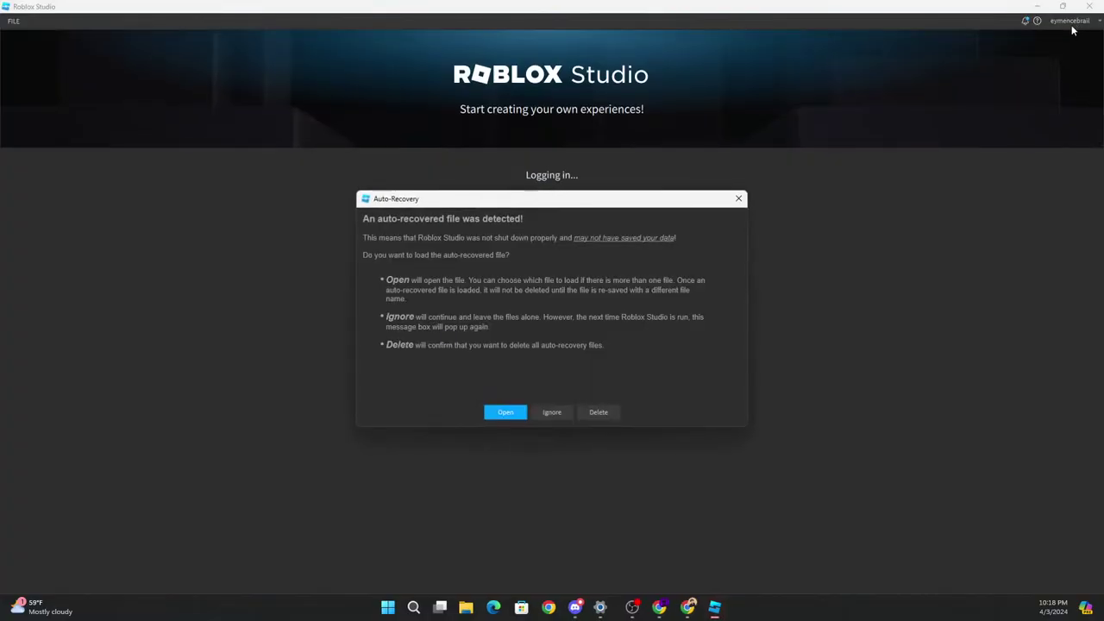
# Ignore the auto-recovered files and open the A Dusty Advanture [BETA] project from your own games.
pyautogui.click(561, 413)
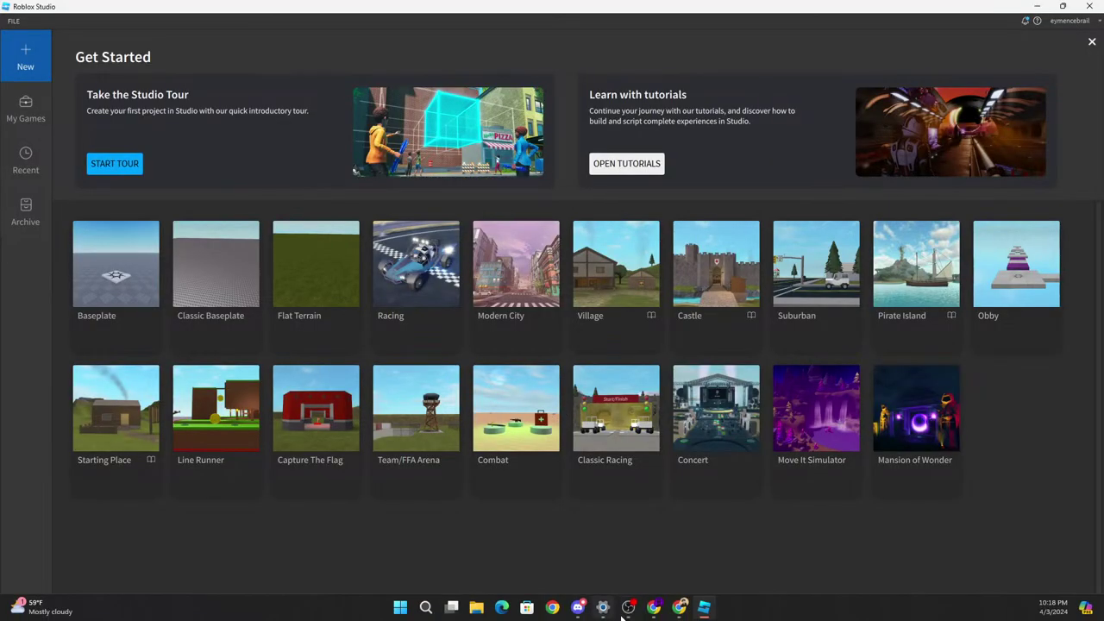
pyautogui.click(25, 116)
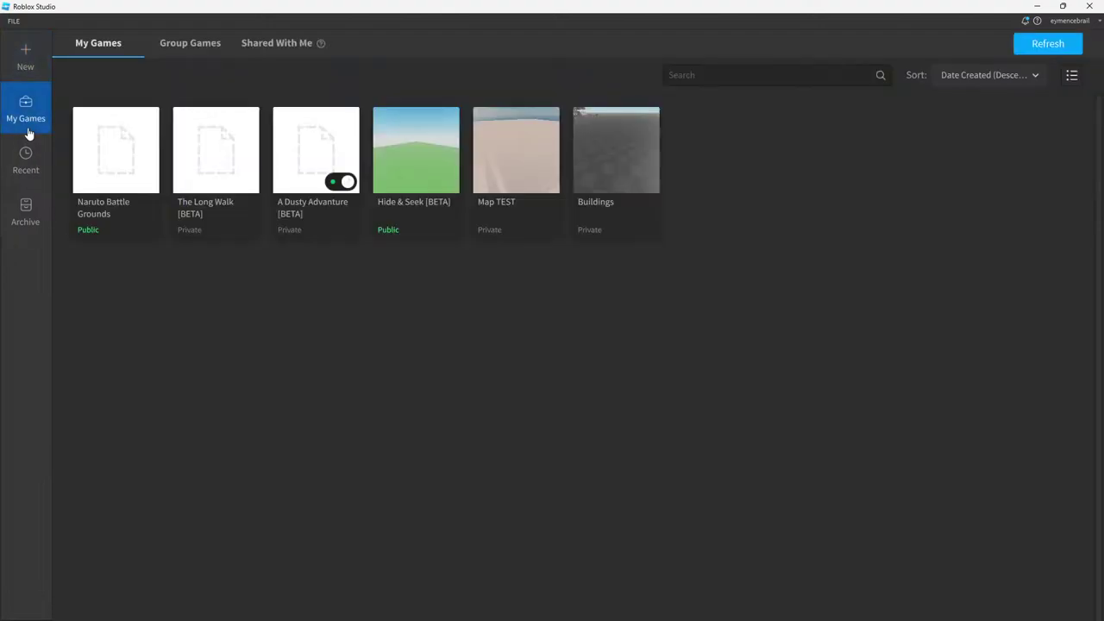
pyautogui.click(300, 204)
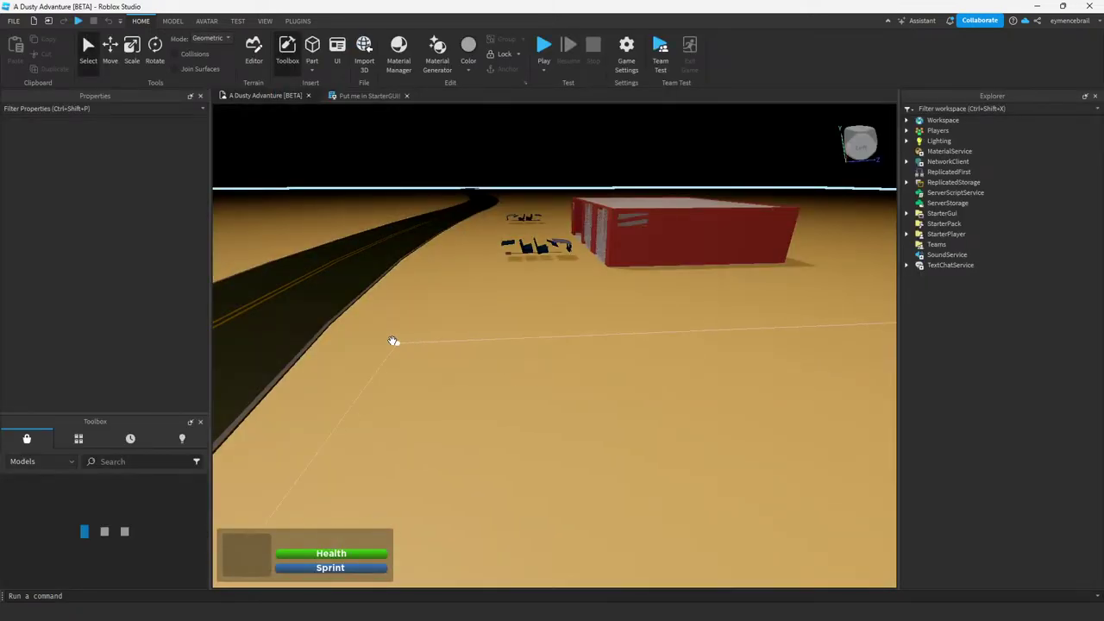
pyautogui.click(624, 367)
pyautogui.moveTo(624, 368); pyautogui.dragTo(619, 373, button='right')
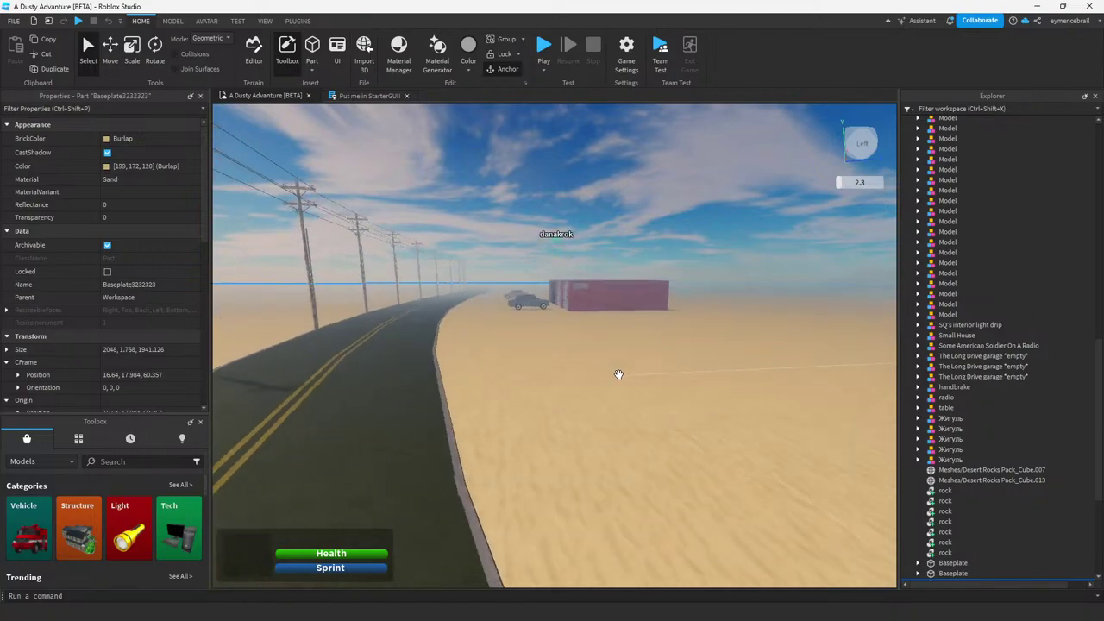
pyautogui.click(343, 547)
# Expand StaminaAndHealthBar under StarterGui down to the contents of its Frame and select that Frame.
pyautogui.scroll(-8, 958, 487)
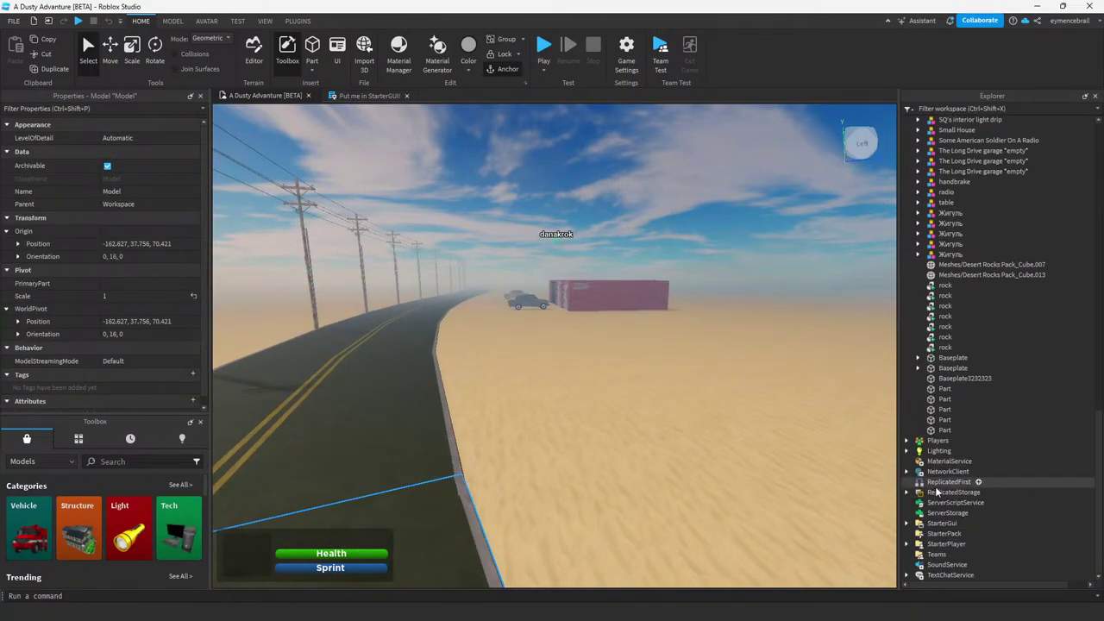
pyautogui.moveTo(596, 497); pyautogui.dragTo(599, 486, button='right')
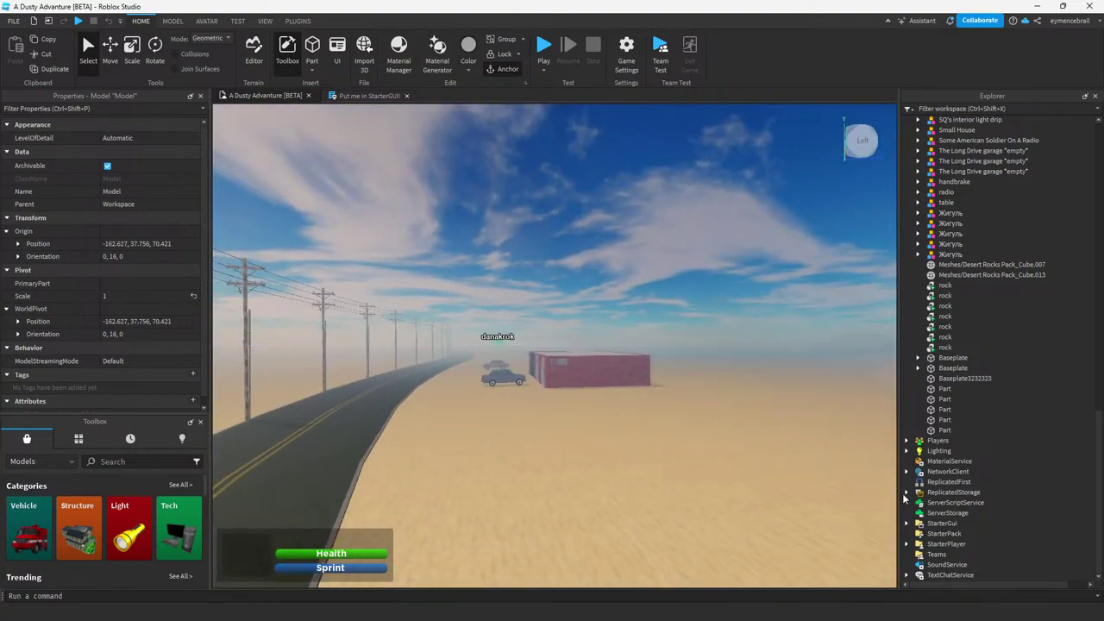
pyautogui.click(907, 524)
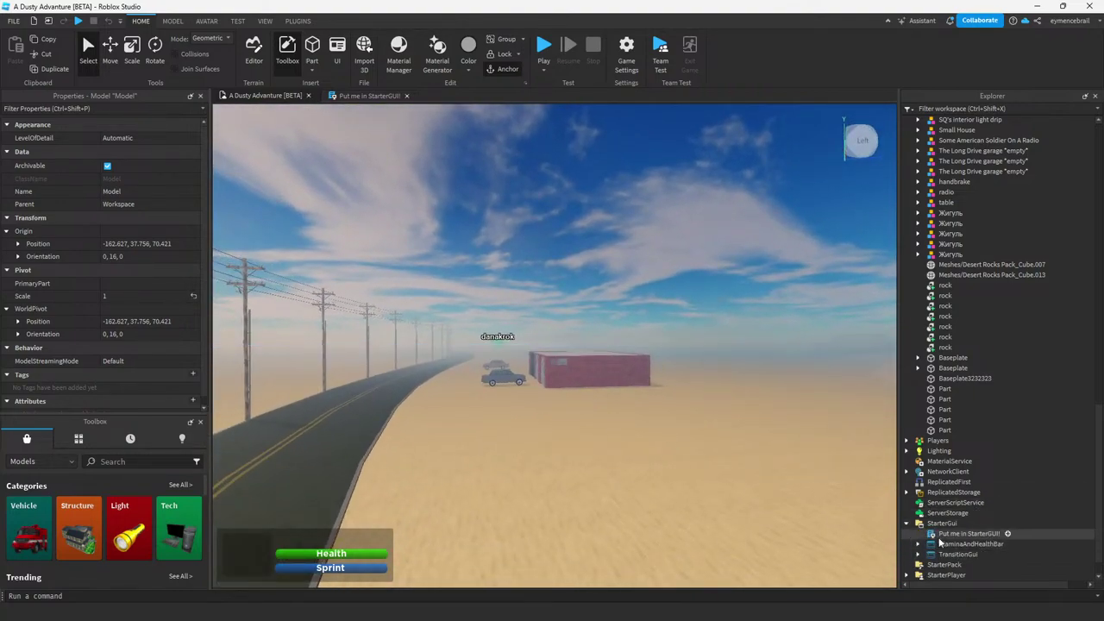
pyautogui.click(928, 544)
pyautogui.click(919, 544)
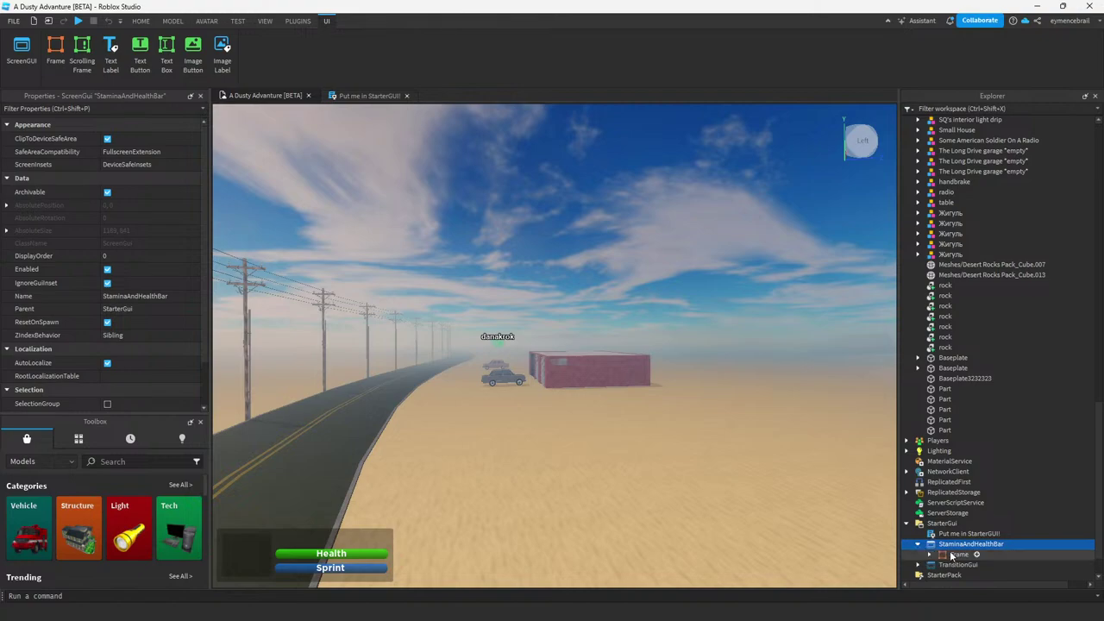
pyautogui.click(947, 555)
pyautogui.click(929, 554)
pyautogui.scroll(-3, 932, 557)
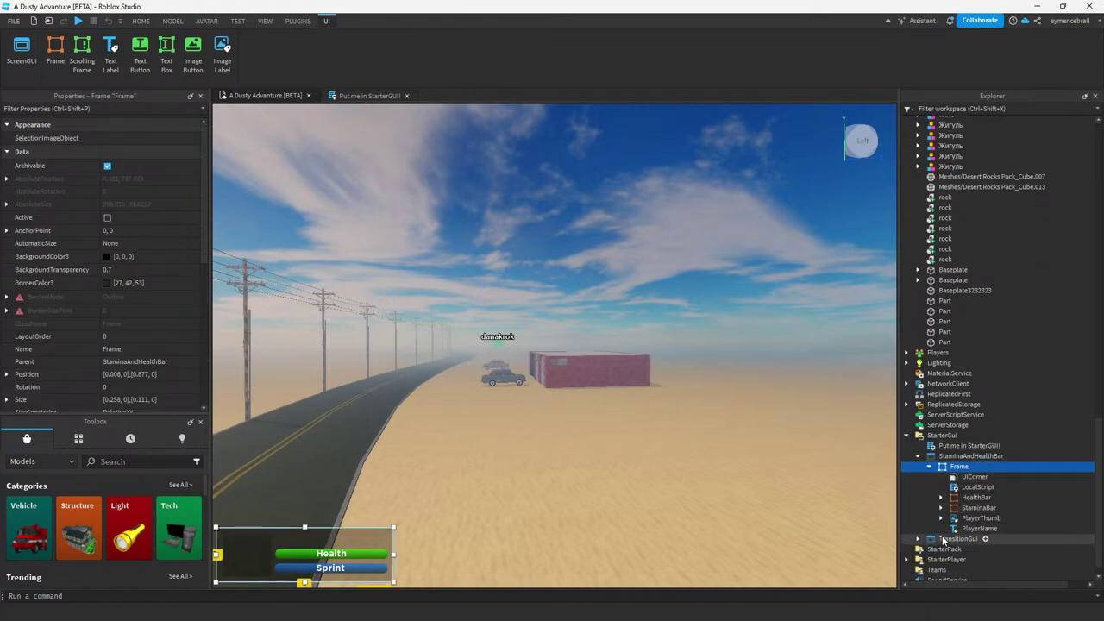
pyautogui.click(968, 479)
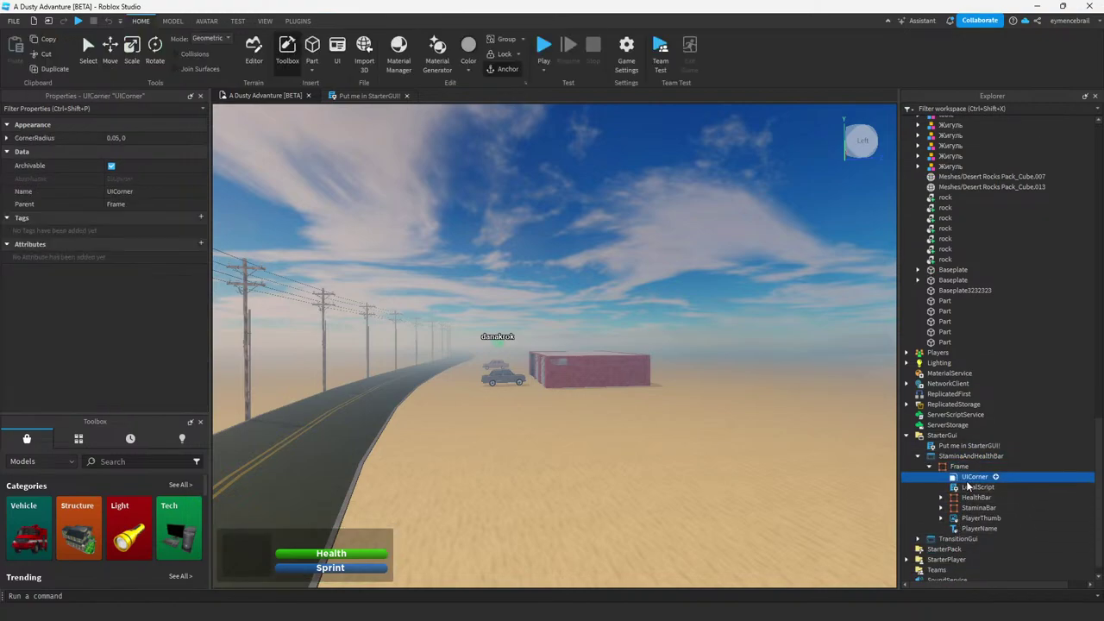
pyautogui.click(973, 467)
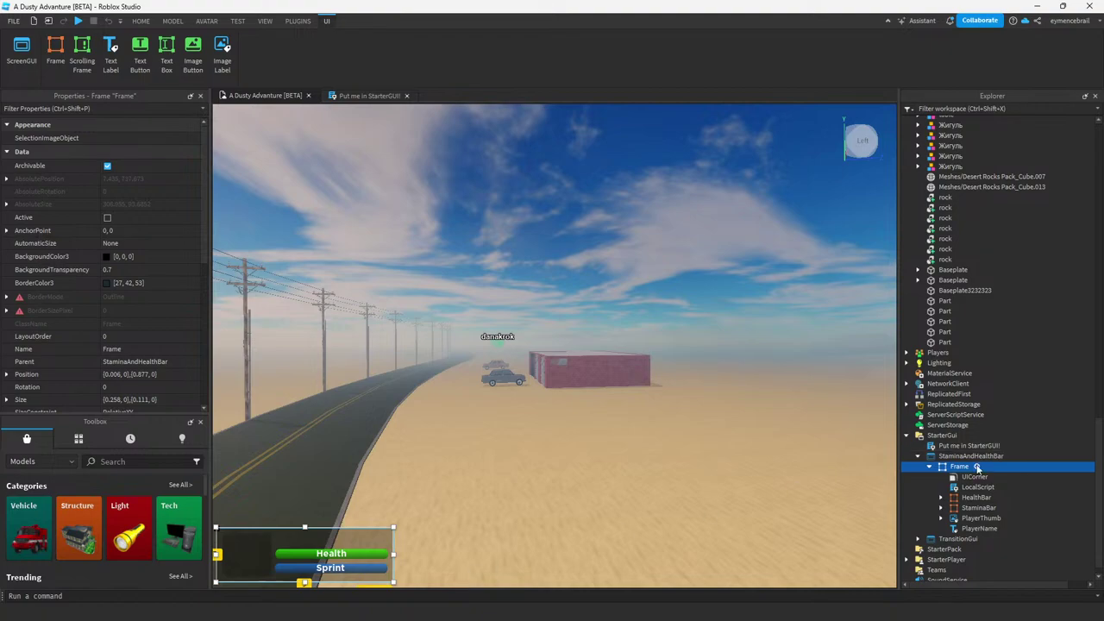
pyautogui.click(115, 284)
pyautogui.click(107, 284)
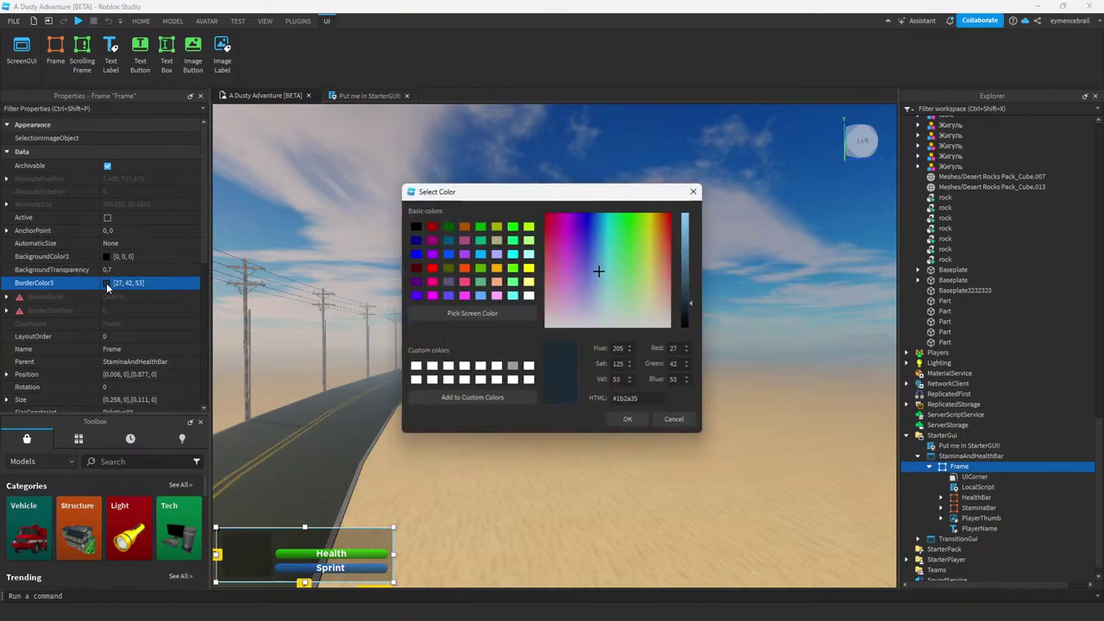
pyautogui.click(693, 193)
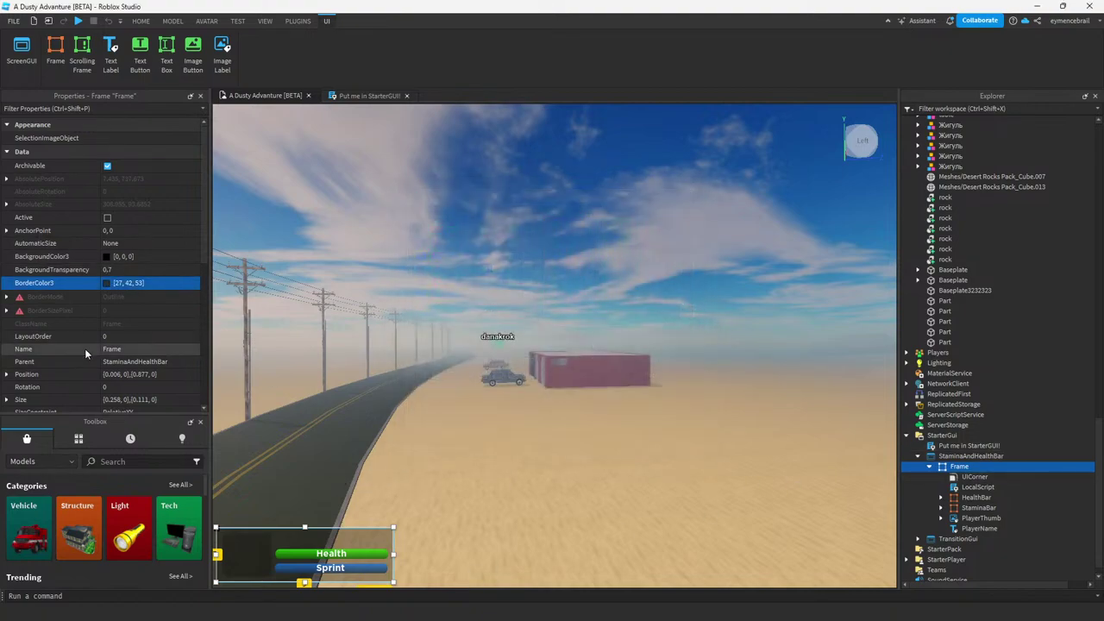
# Set the BackgroundTransparency of the StaminaAndHealthBar Frame to 1.
pyautogui.click(108, 269)
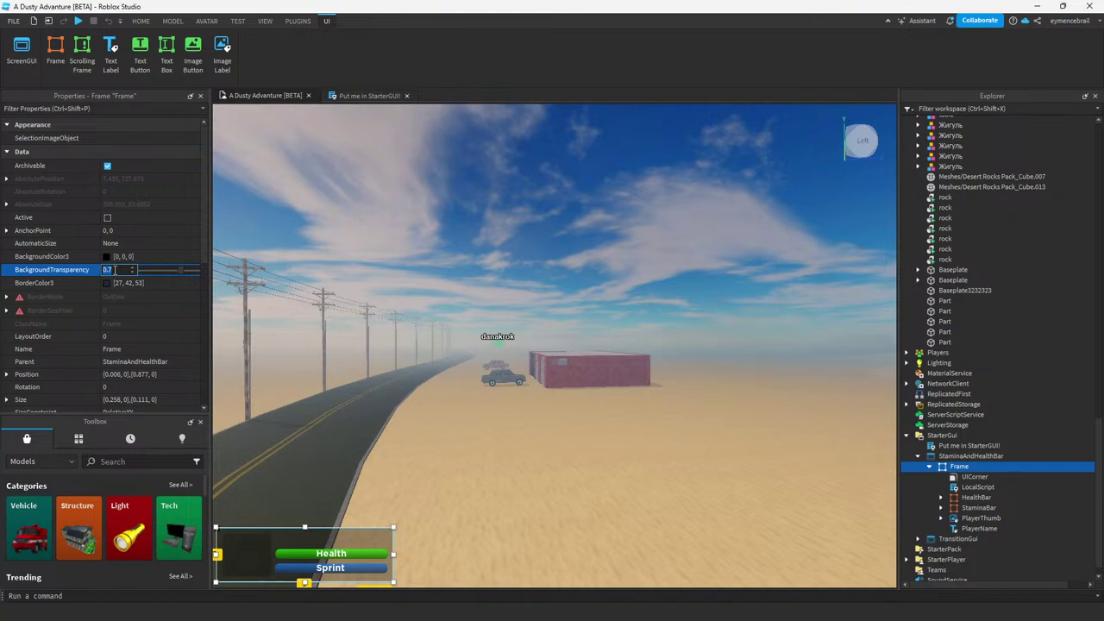
pyautogui.write('1')
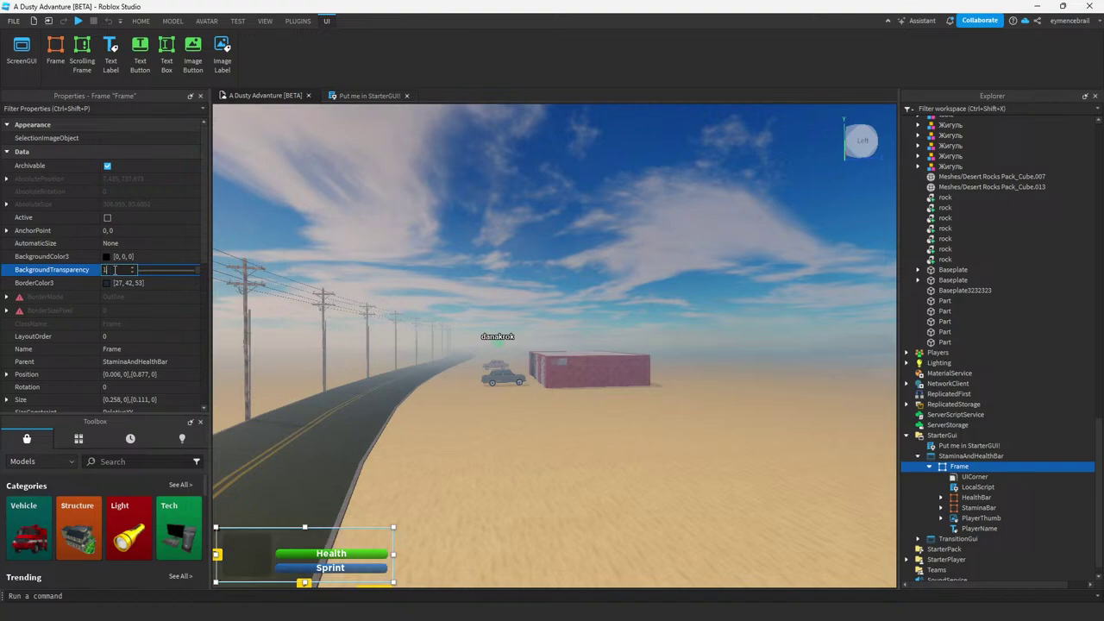
pyautogui.click(643, 238)
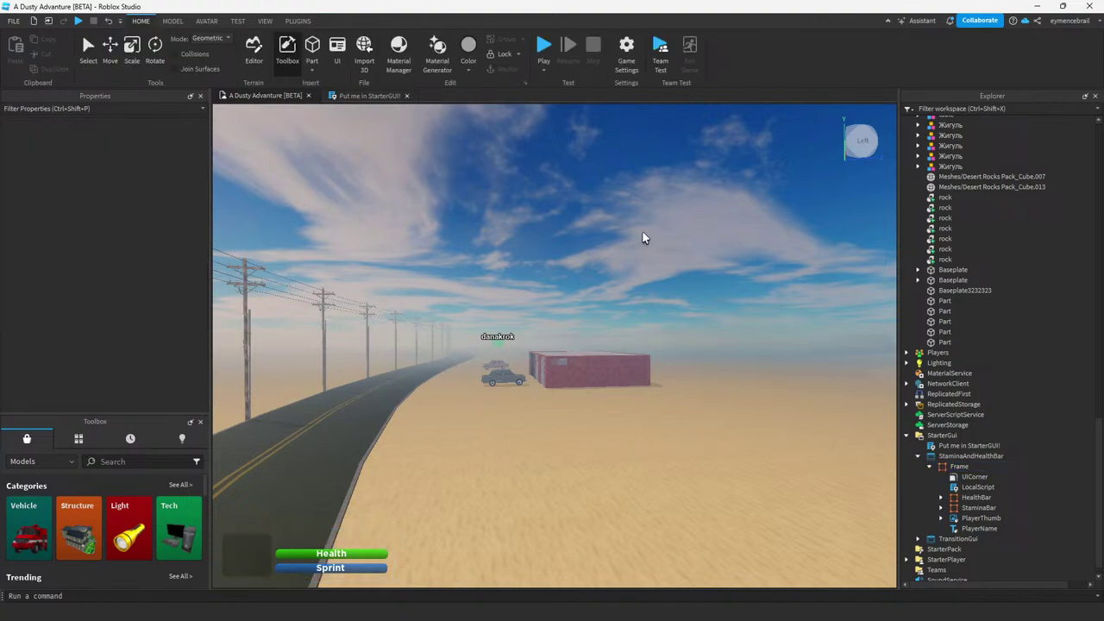
# Delete the PlayerThumb image from the StaminaAndHealthBar Frame.
pyautogui.click(976, 497)
pyautogui.click(971, 508)
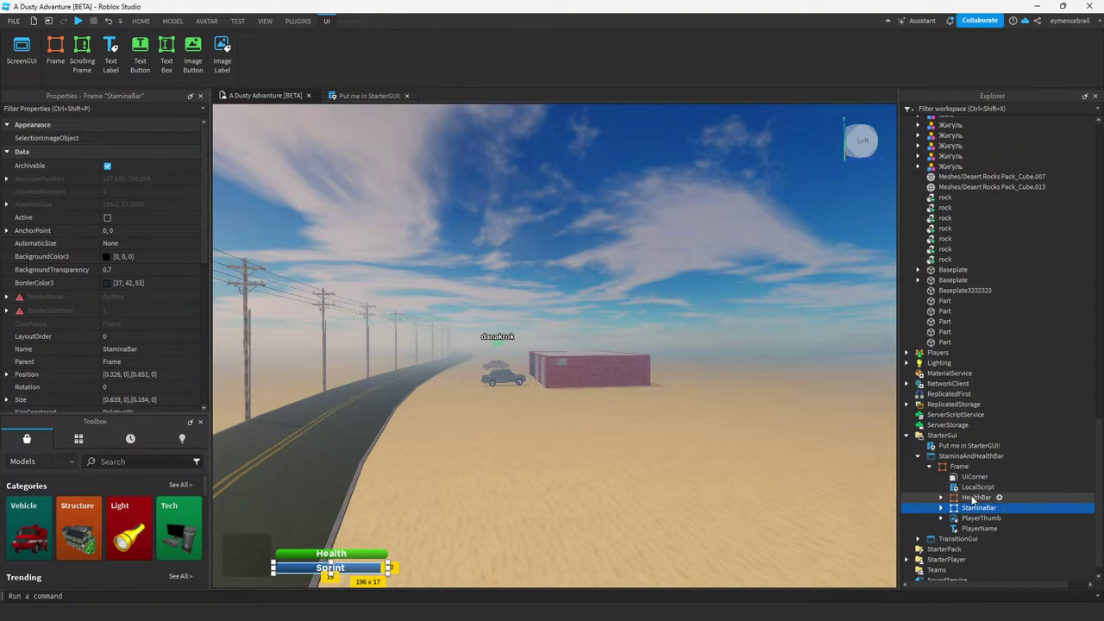
pyautogui.click(974, 519)
pyautogui.press('Delete')
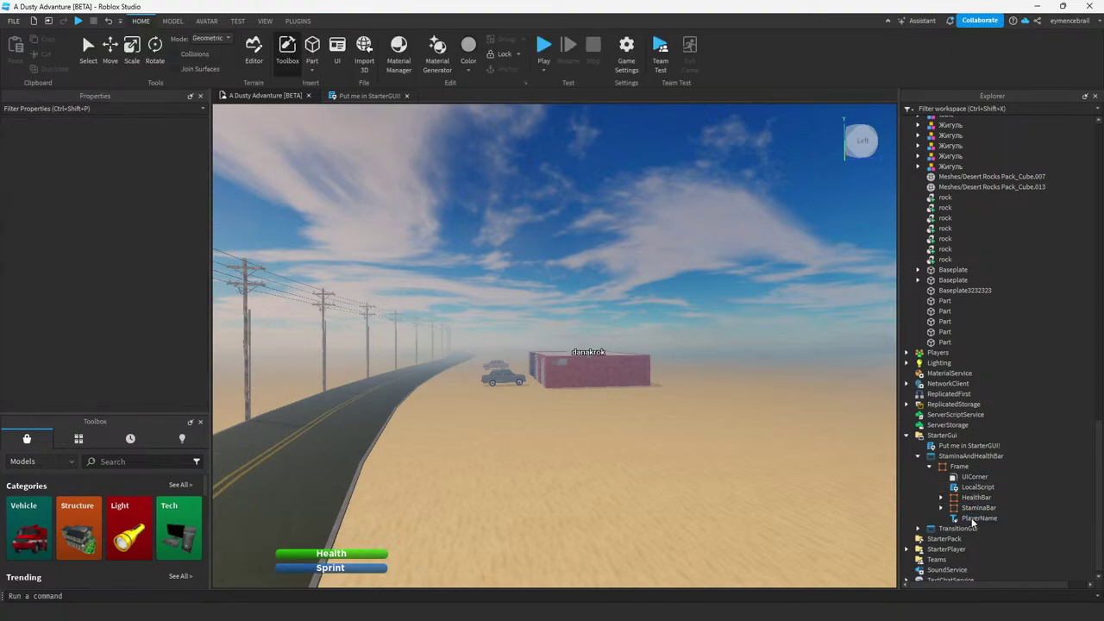
pyautogui.click(970, 499)
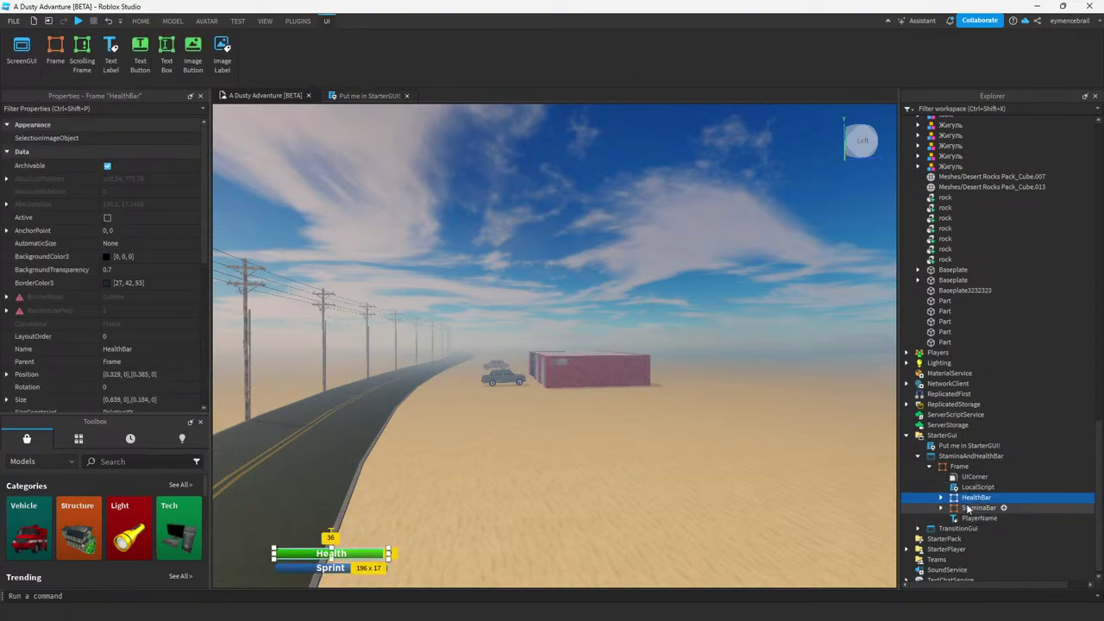
pyautogui.moveTo(777, 465); pyautogui.dragTo(656, 444, button='right')
pyautogui.press('w')
pyautogui.press('s')
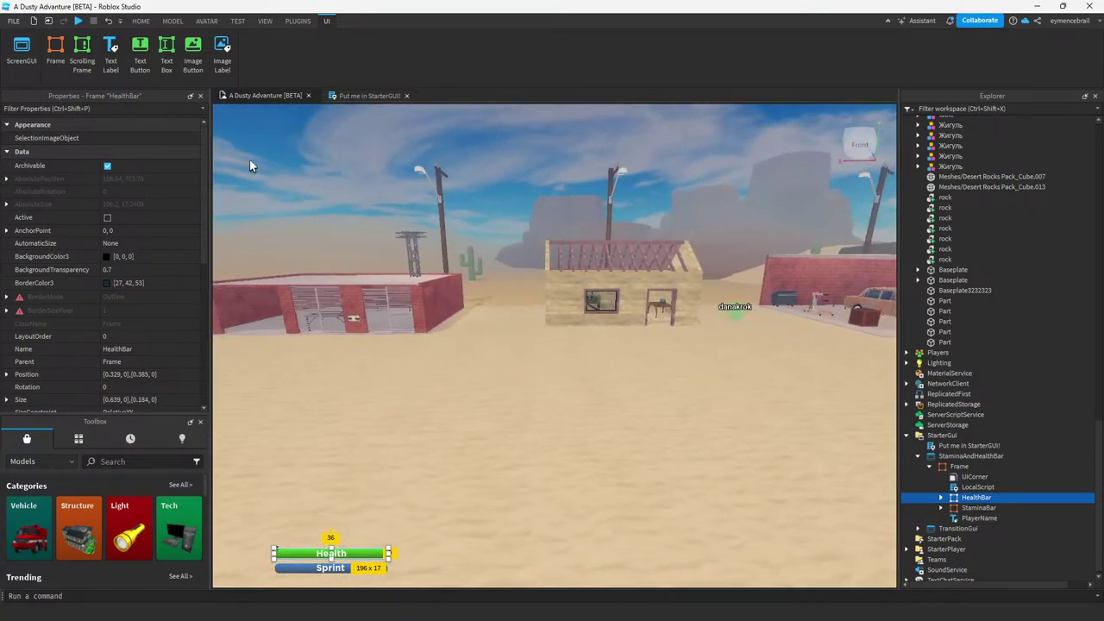
pyautogui.moveTo(486, 308); pyautogui.dragTo(486, 315, button='right')
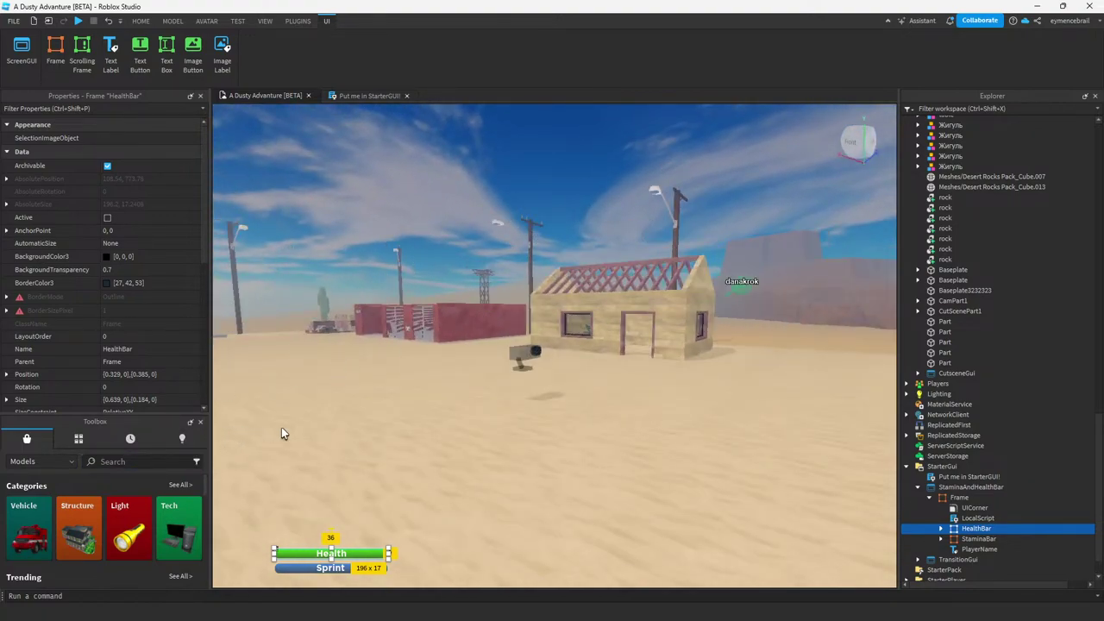
# Place the Health text label centrally within the health bar at a horizontal scale position of 0.14.
pyautogui.click(344, 555)
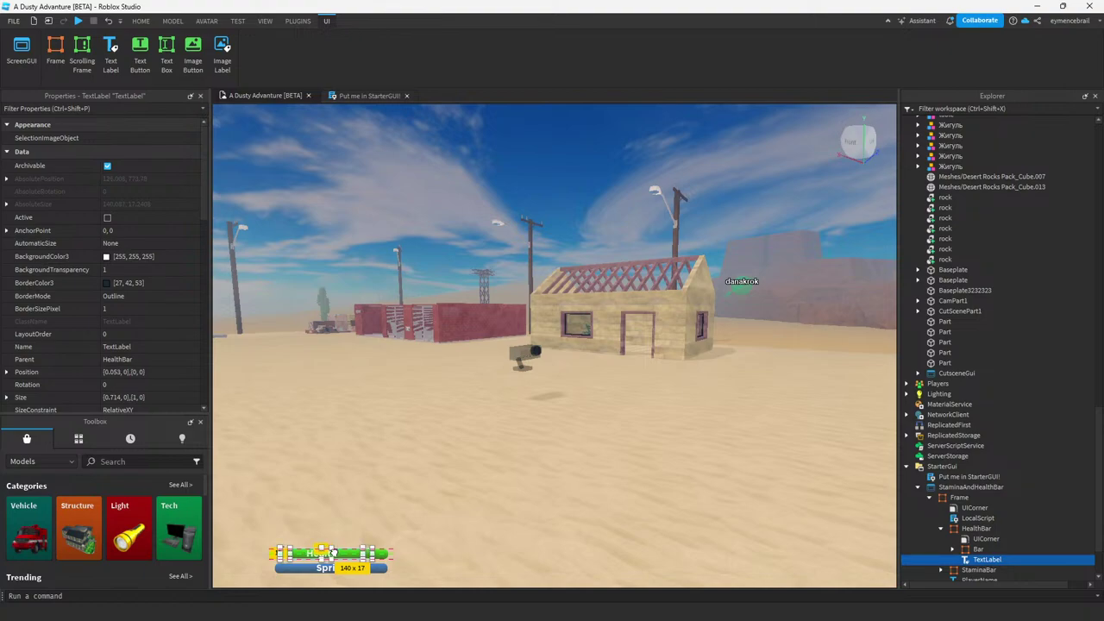
pyautogui.moveTo(313, 552)
pyautogui.mouseDown()
pyautogui.moveTo(298, 553)
pyautogui.moveTo(332, 549)
pyautogui.mouseUp()
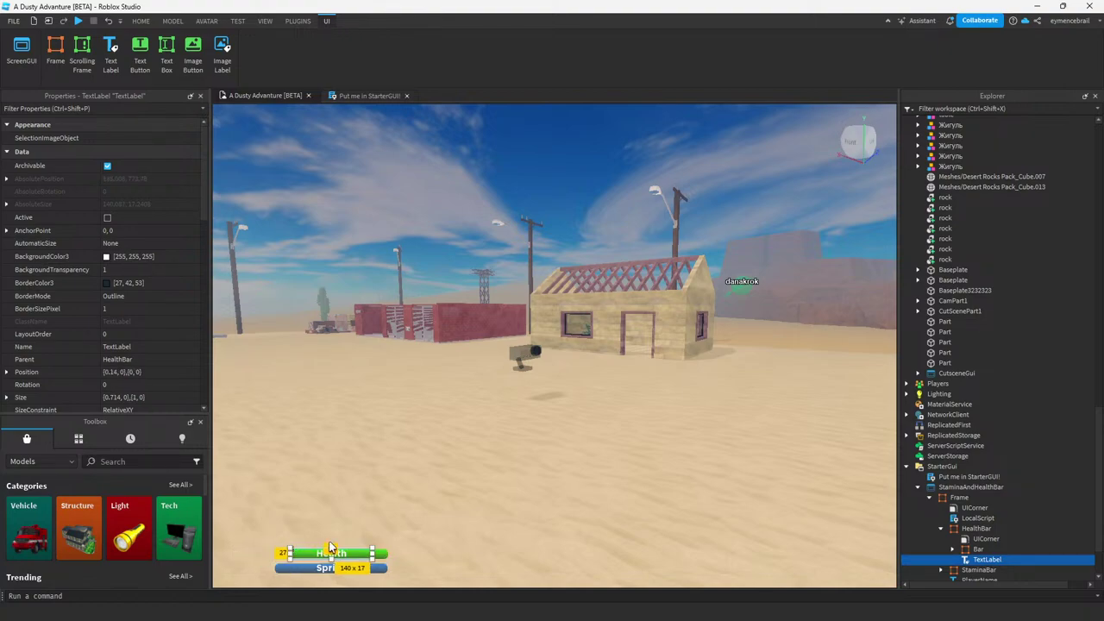
# Select the HealthBar frame, collapse its contents and expand its Position property.
pyautogui.click(975, 529)
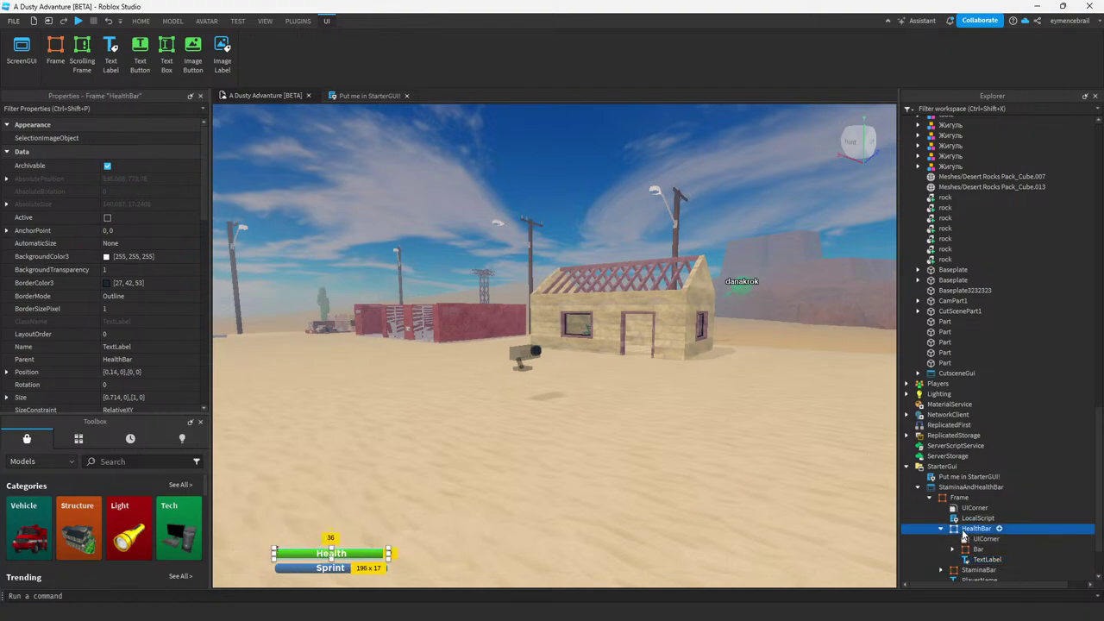
pyautogui.click(941, 528)
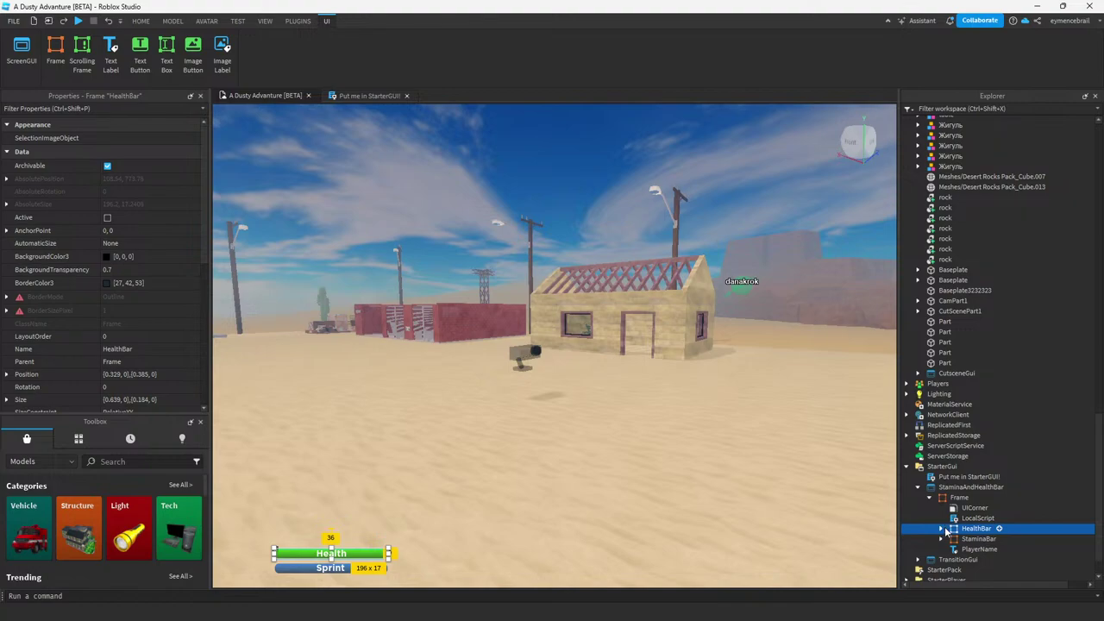
pyautogui.scroll(-1, 104, 374)
pyautogui.click(6, 336)
pyautogui.click(129, 336)
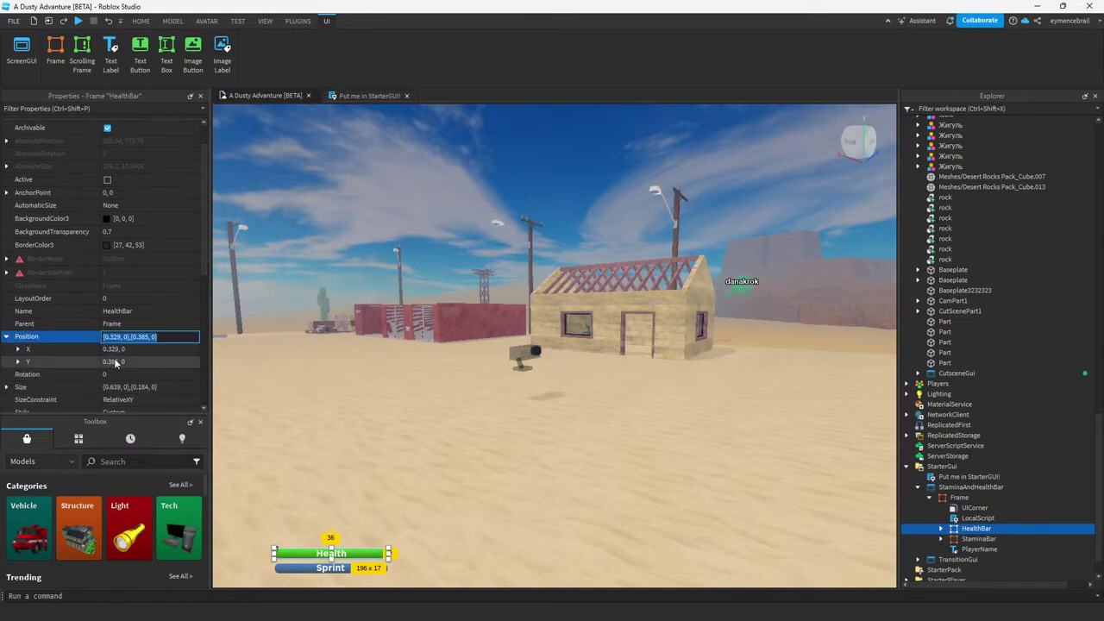
pyautogui.click(17, 362)
pyautogui.click(127, 374)
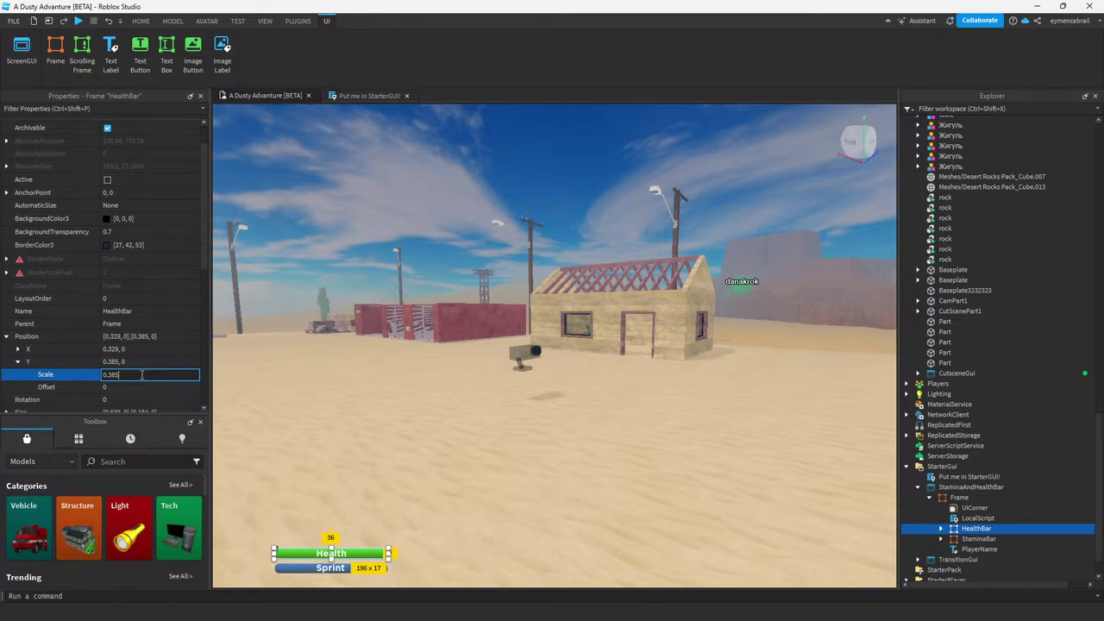
pyautogui.click(17, 361)
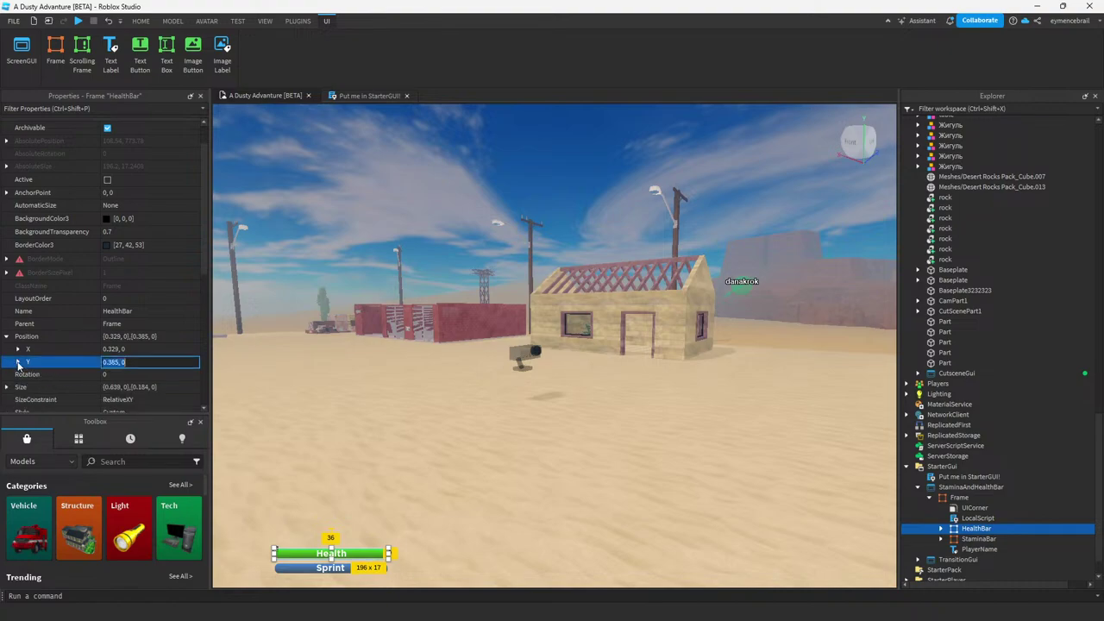
# Set the HealthBar's horizontal position scale to 0.1.
pyautogui.click(17, 349)
pyautogui.click(128, 349)
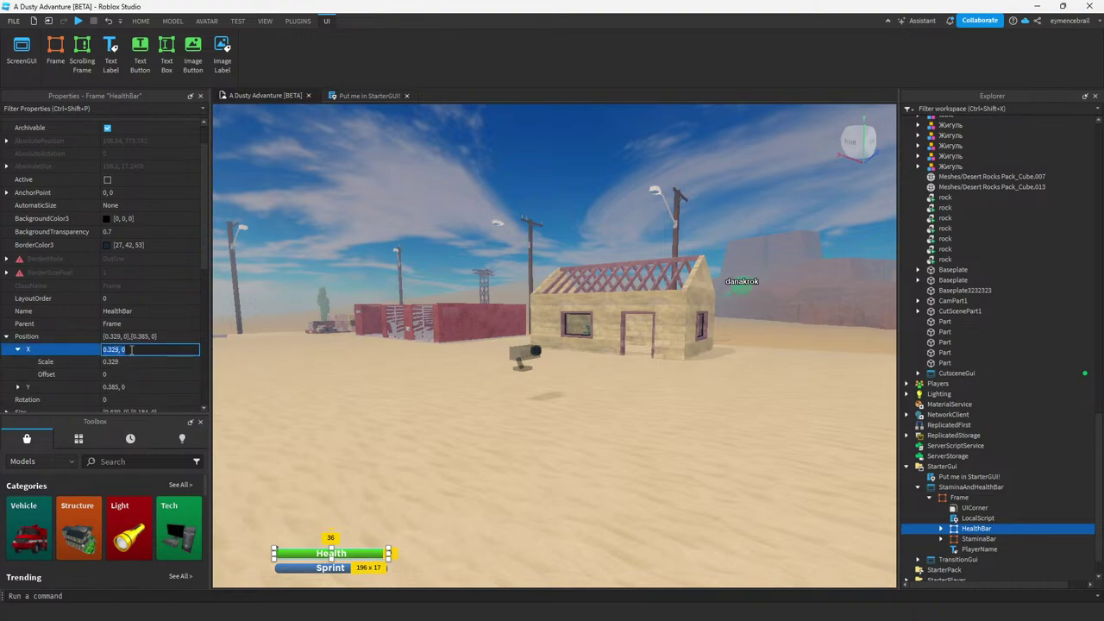
pyautogui.click(119, 349)
pyautogui.press('Return')
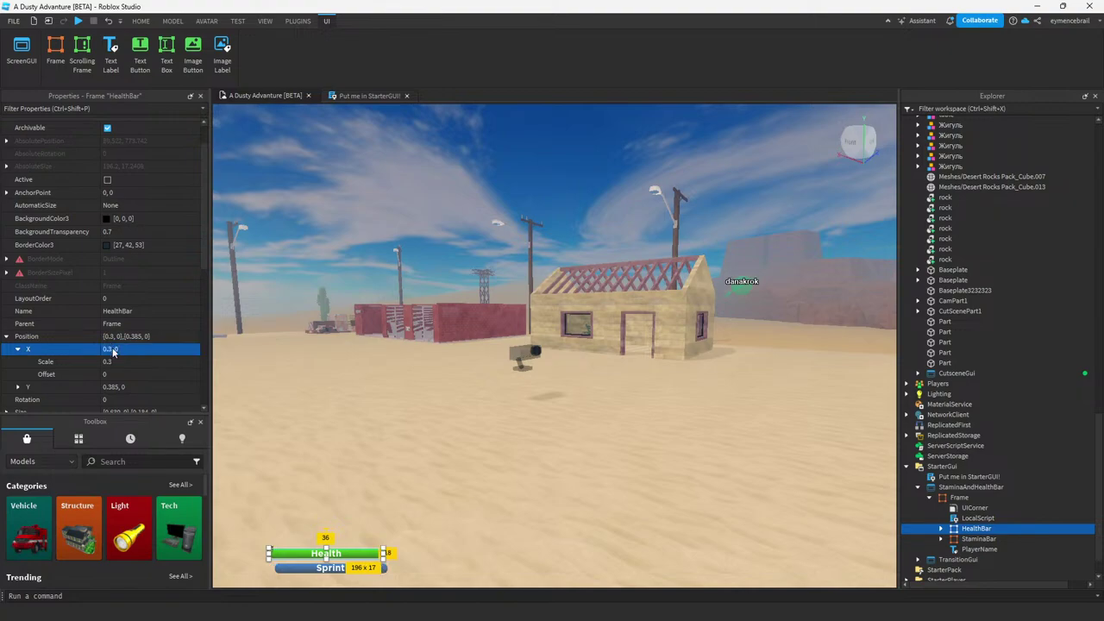
pyautogui.click(112, 350)
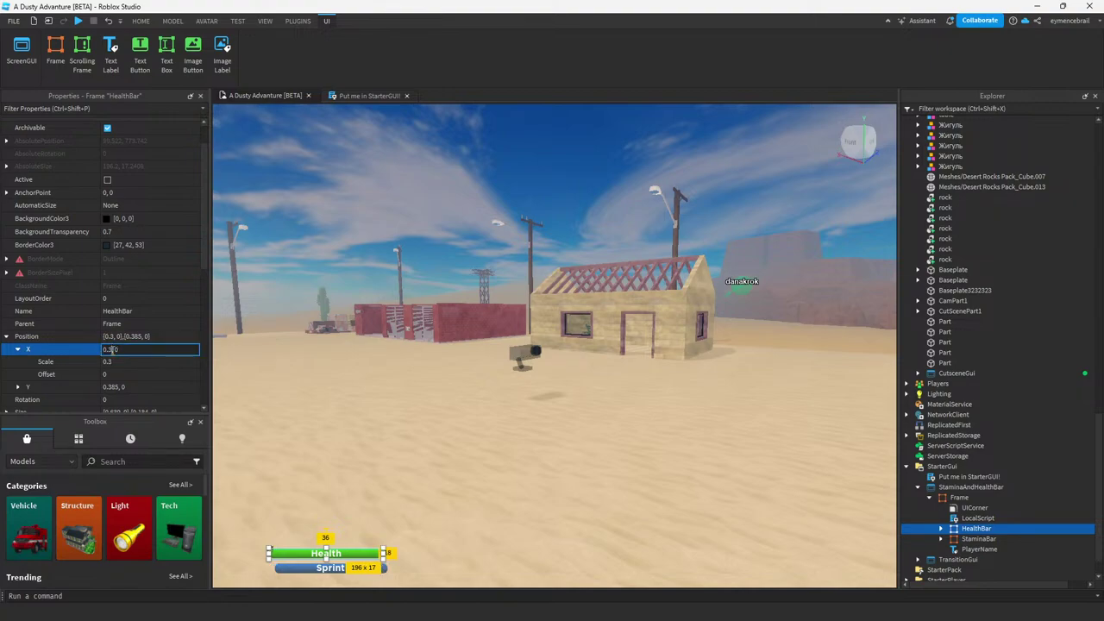
pyautogui.press('Return')
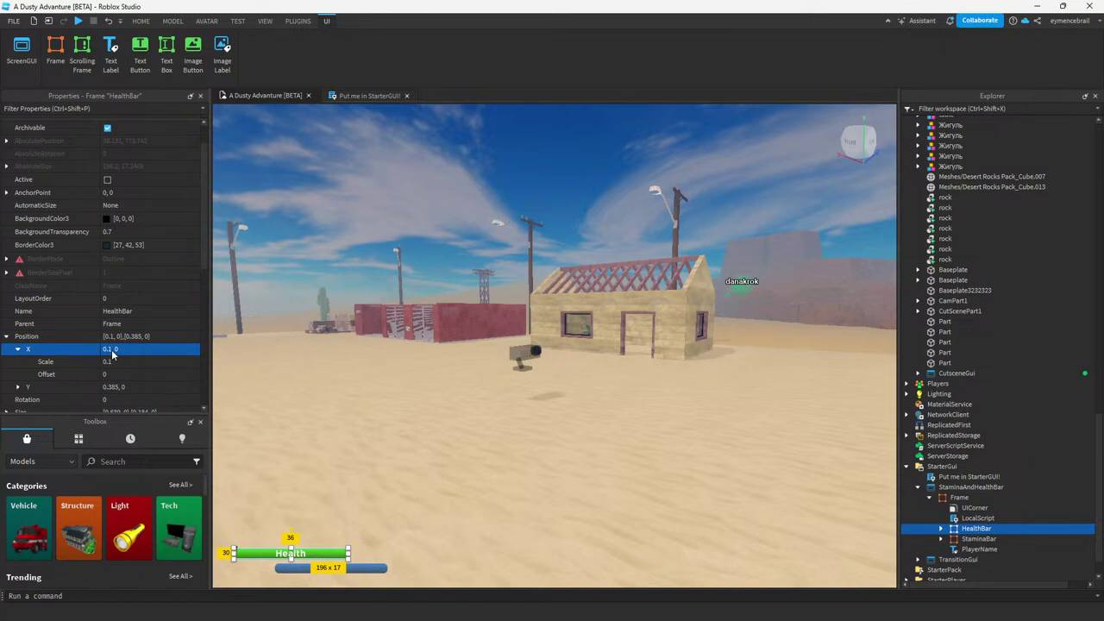
# Set the StaminaBar's horizontal position scale to 0.1.
pyautogui.click(979, 539)
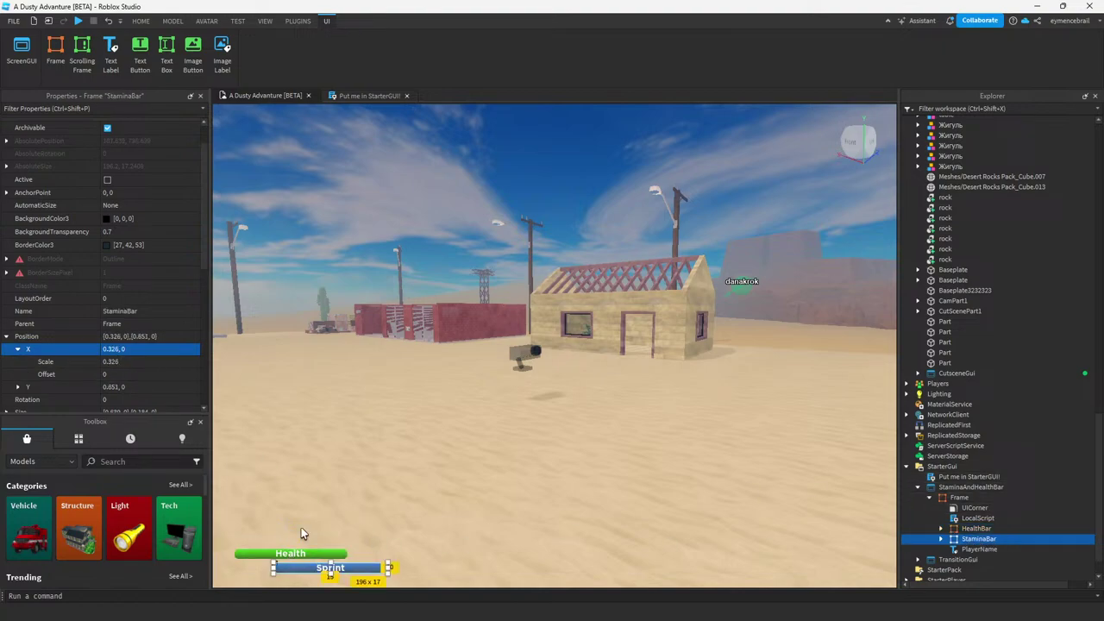
pyautogui.click(131, 363)
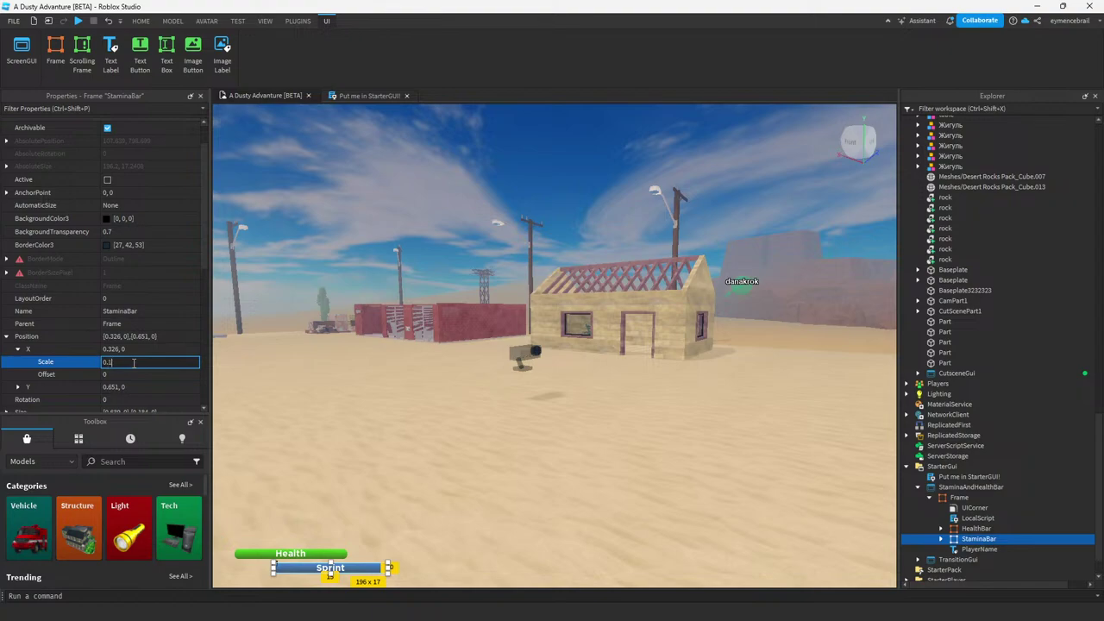
pyautogui.press('Return')
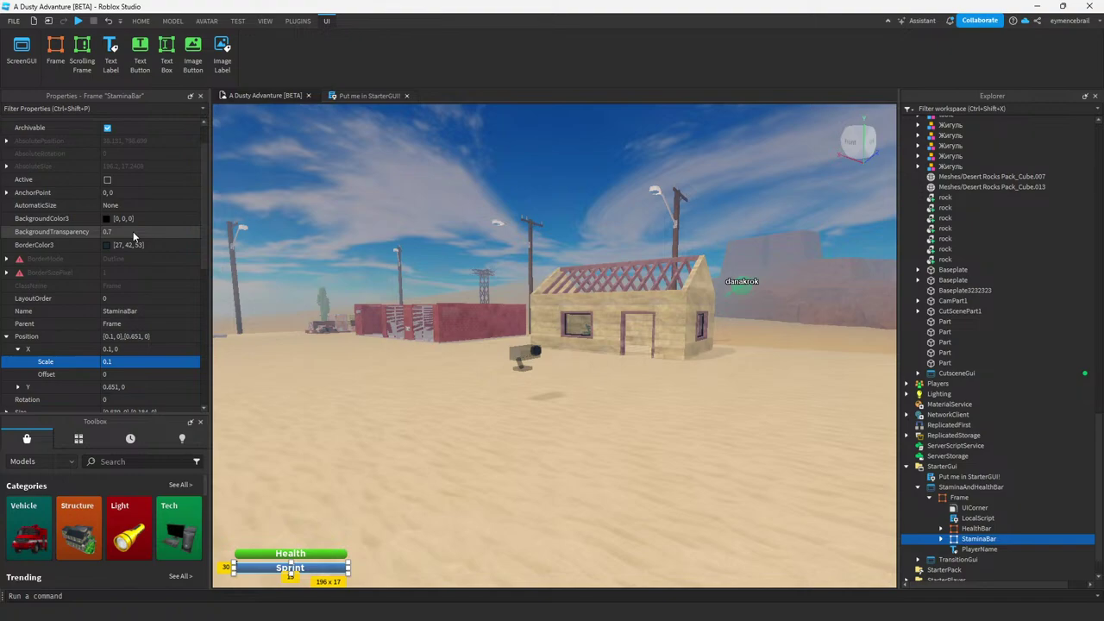
pyautogui.moveTo(602, 614)
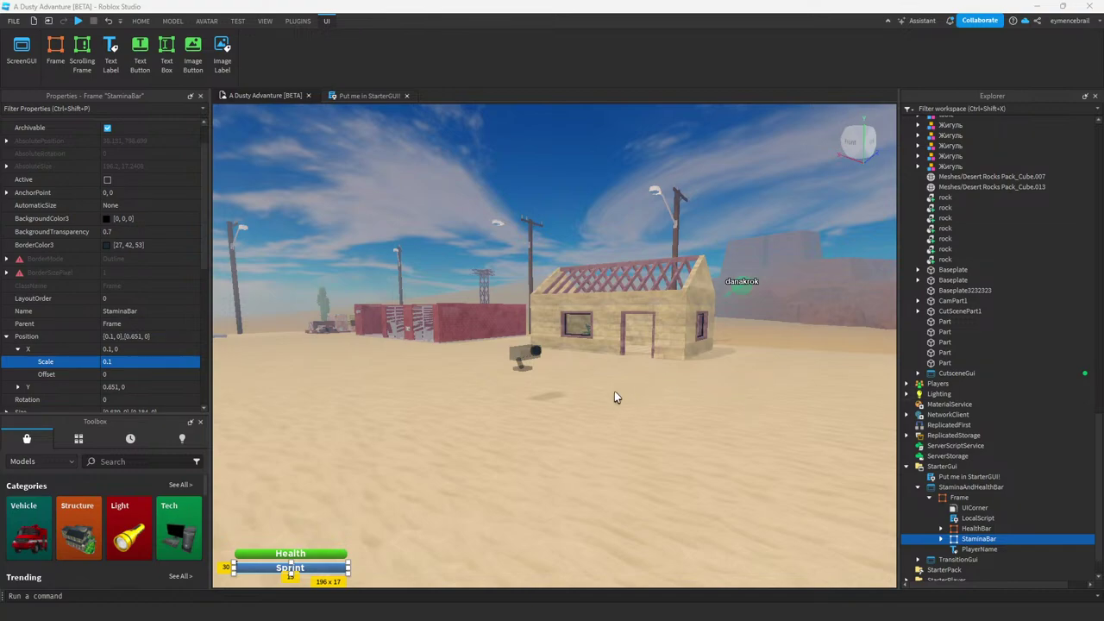
# Expand the StaminaBar's contents and delete the PlayerName text label from the StaminaAndHealthBar Frame.
pyautogui.click(941, 539)
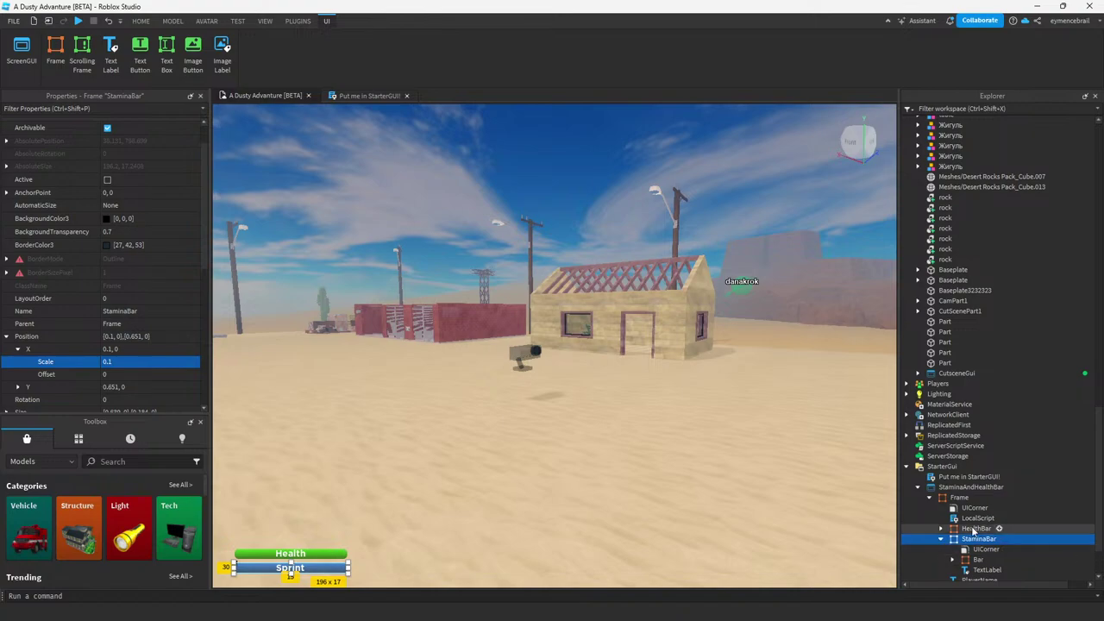
pyautogui.scroll(-3, 975, 530)
pyautogui.click(981, 522)
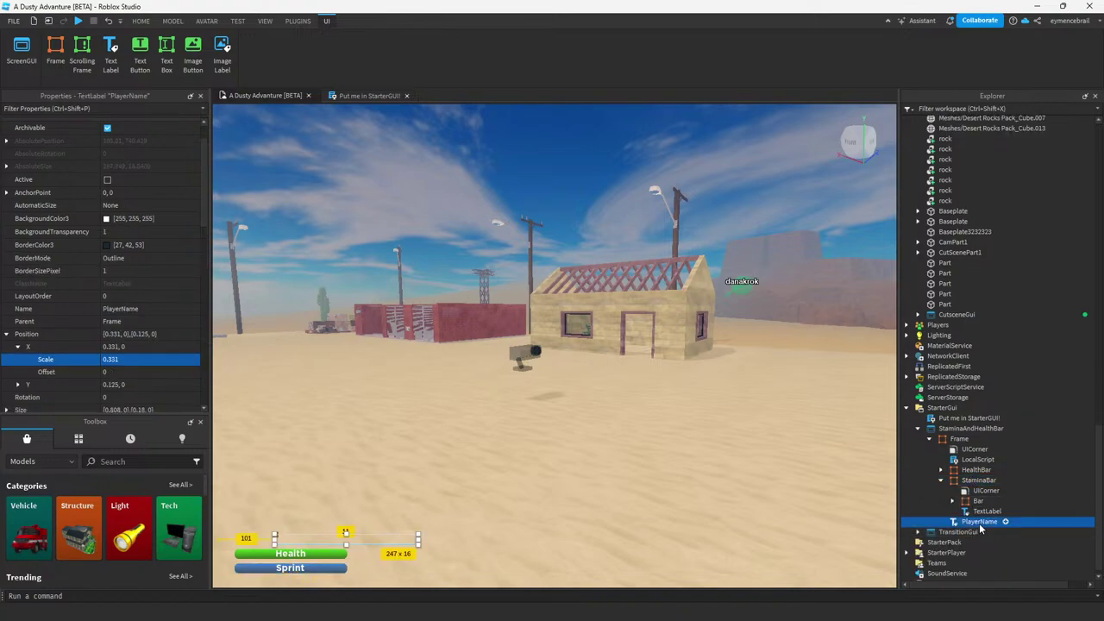
pyautogui.scroll(-1, 980, 529)
pyautogui.press('Delete')
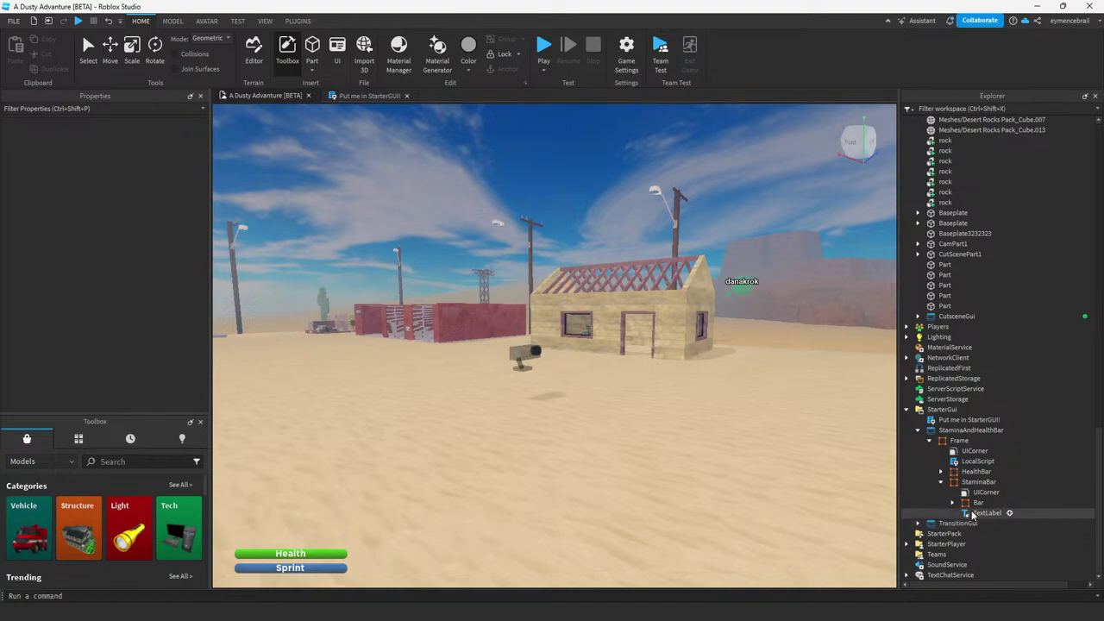
# Select the StaminaBar's Sprint text label and bring up its text properties.
pyautogui.click(975, 513)
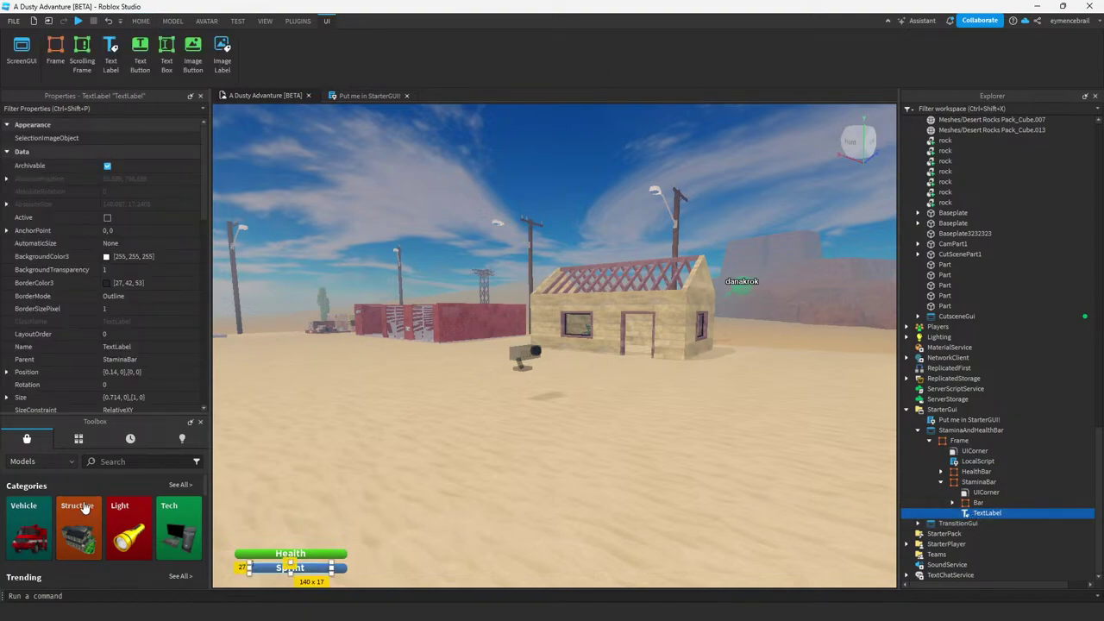
pyautogui.scroll(-3, 117, 341)
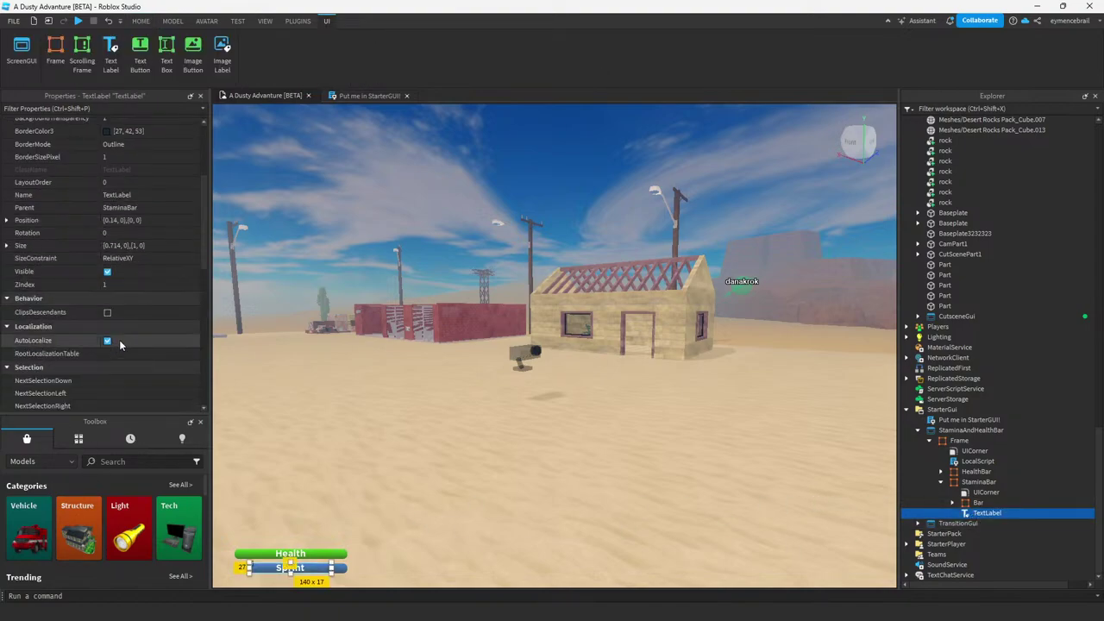
pyautogui.scroll(3, 118, 342)
pyautogui.scroll(-10, 121, 346)
pyautogui.scroll(-4, 122, 340)
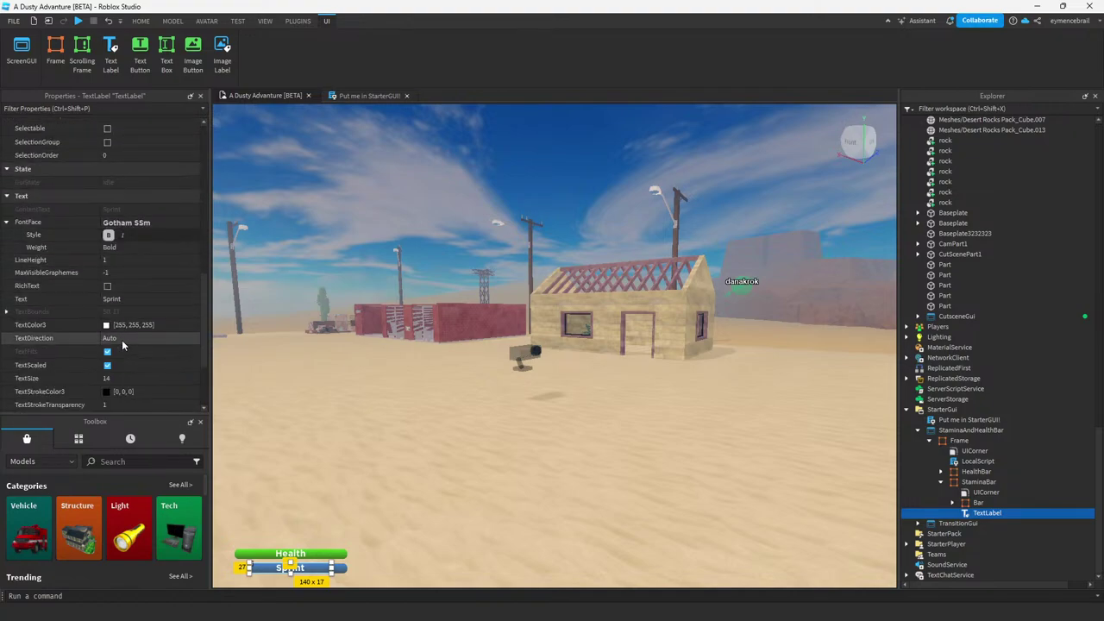
# Try the LeftToRight TextDirection on the Sprint label and return it to Auto.
pyautogui.click(112, 225)
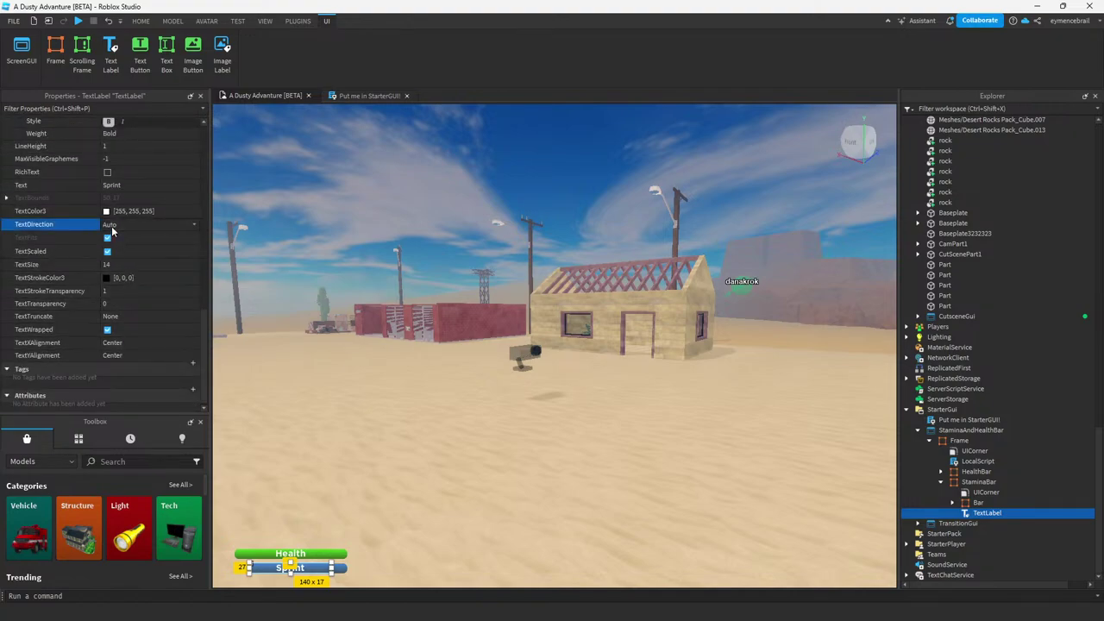
pyautogui.click(118, 245)
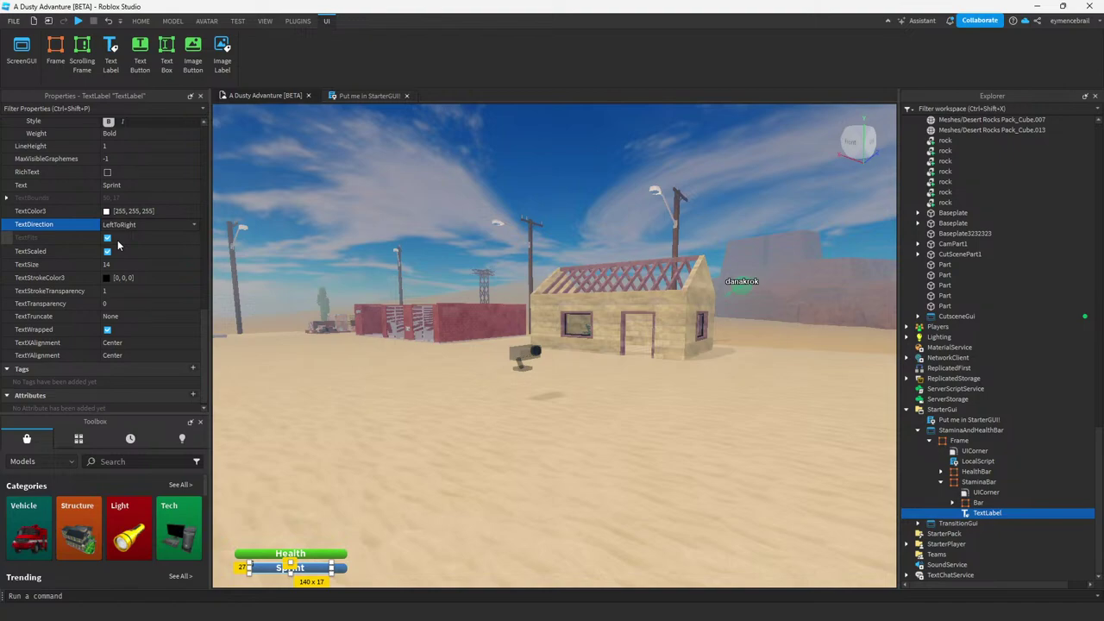
pyautogui.click(122, 227)
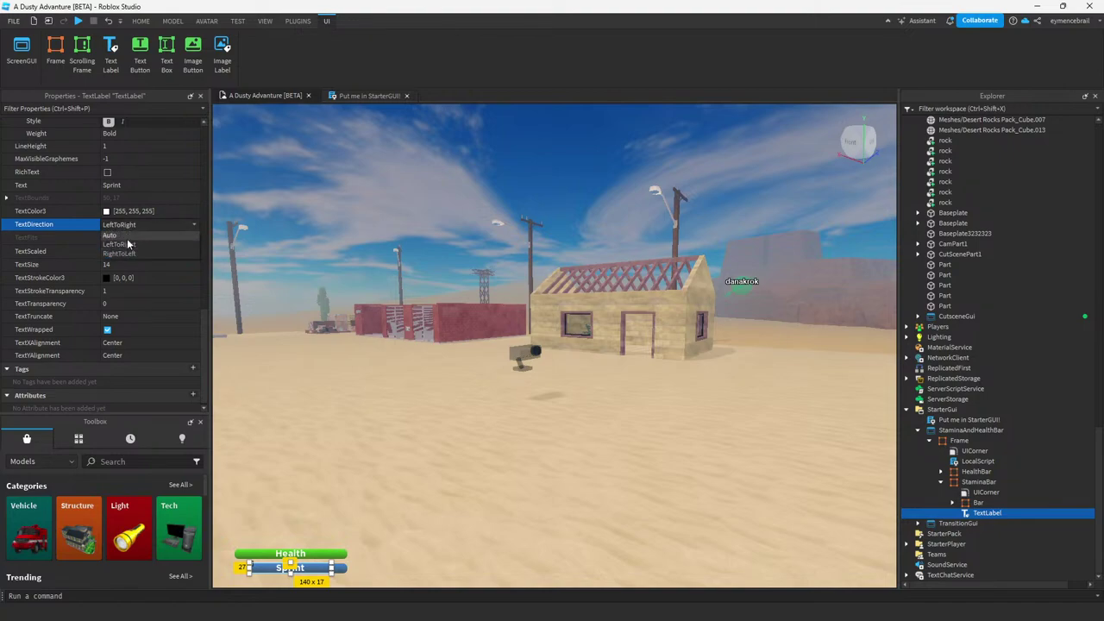
pyautogui.click(127, 235)
pyautogui.moveTo(644, 296); pyautogui.dragTo(647, 297, button='right')
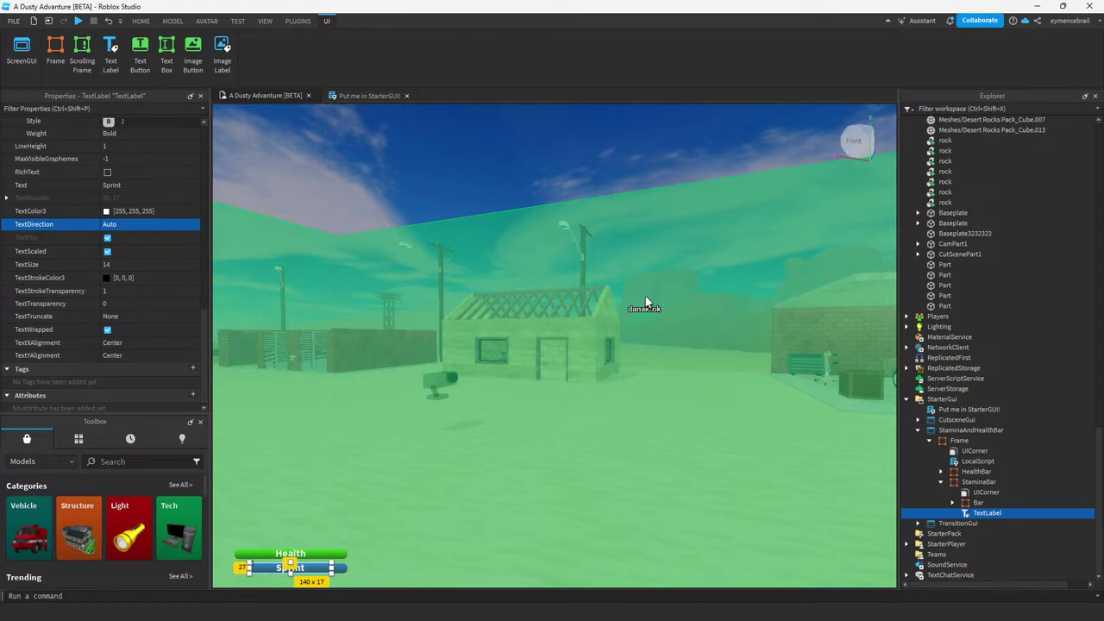
pyautogui.moveTo(646, 297); pyautogui.dragTo(646, 297, button='right')
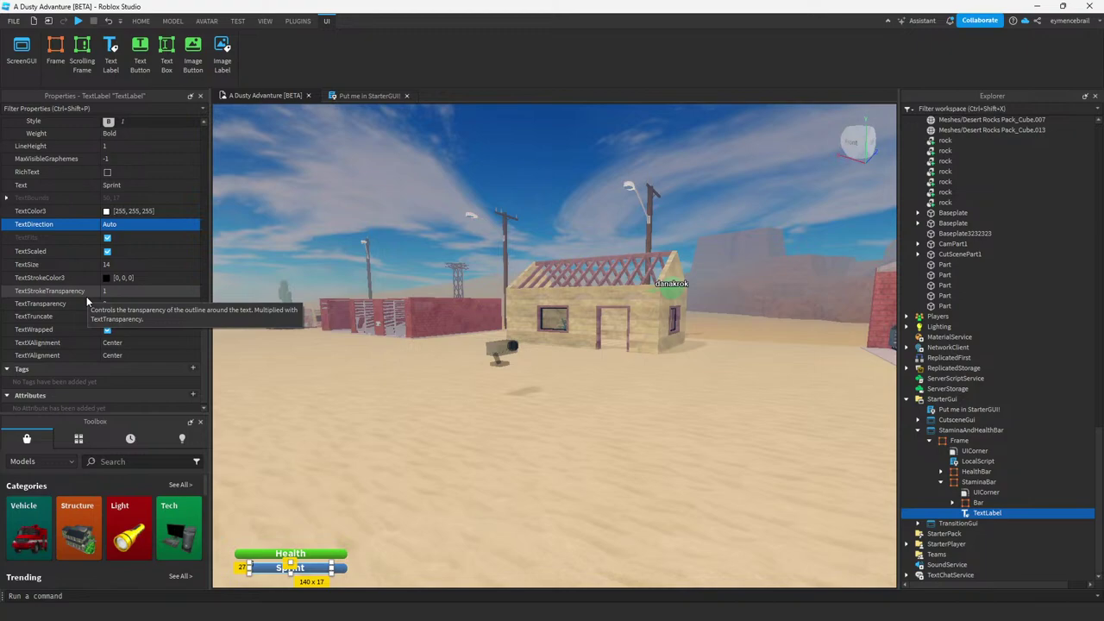
# Set the TextXAlignment of the Sprint text label to Left and deselect the label.
pyautogui.scroll(1, 140, 343)
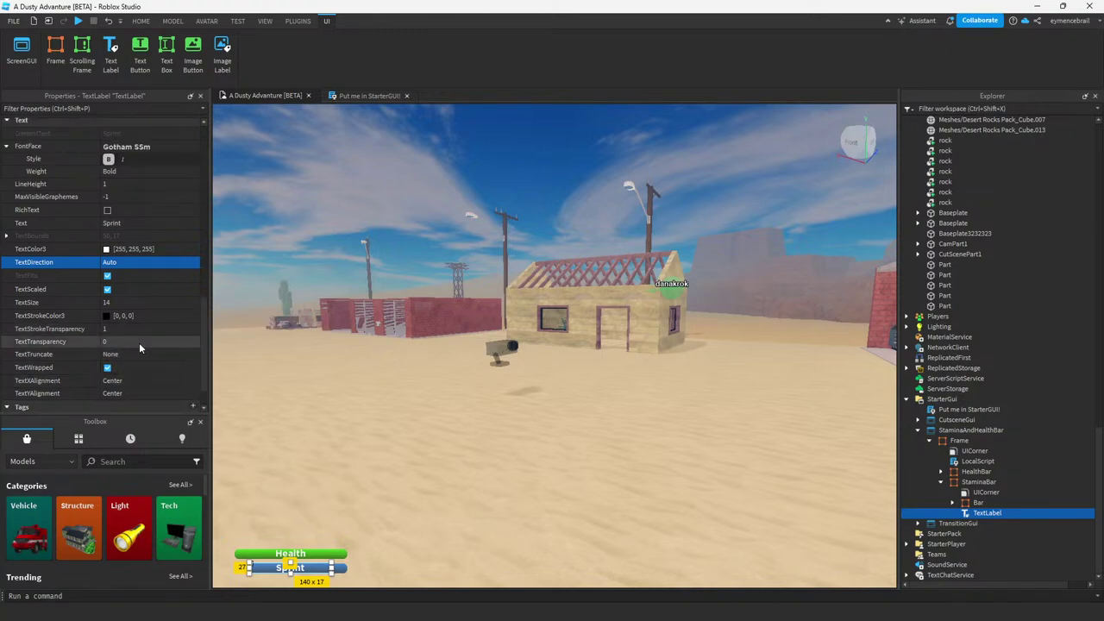
pyautogui.click(121, 223)
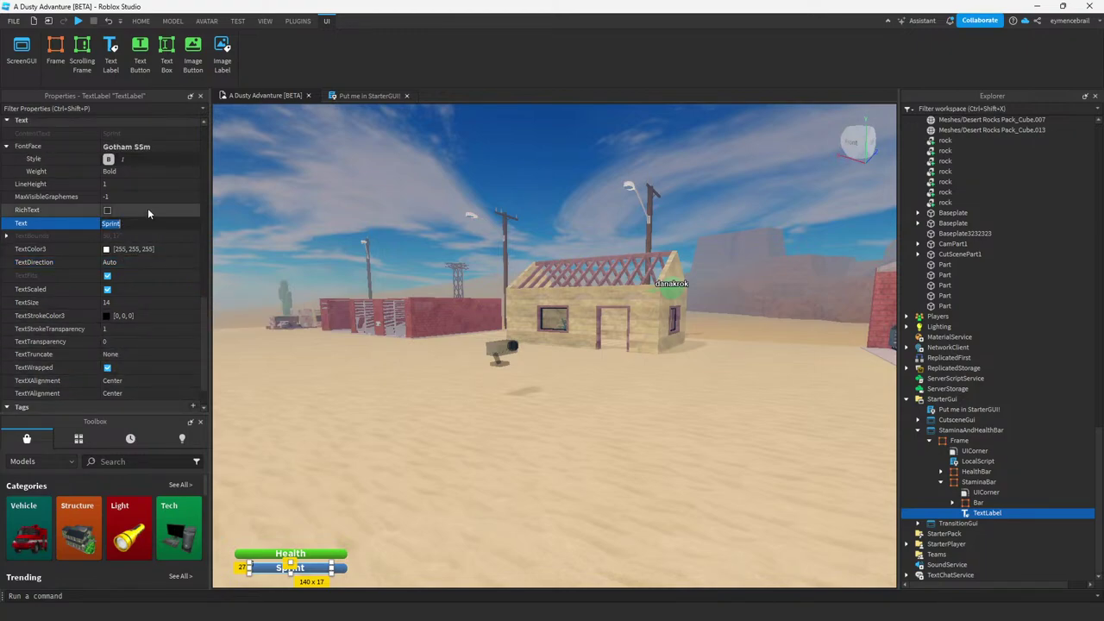
pyautogui.scroll(2, 151, 246)
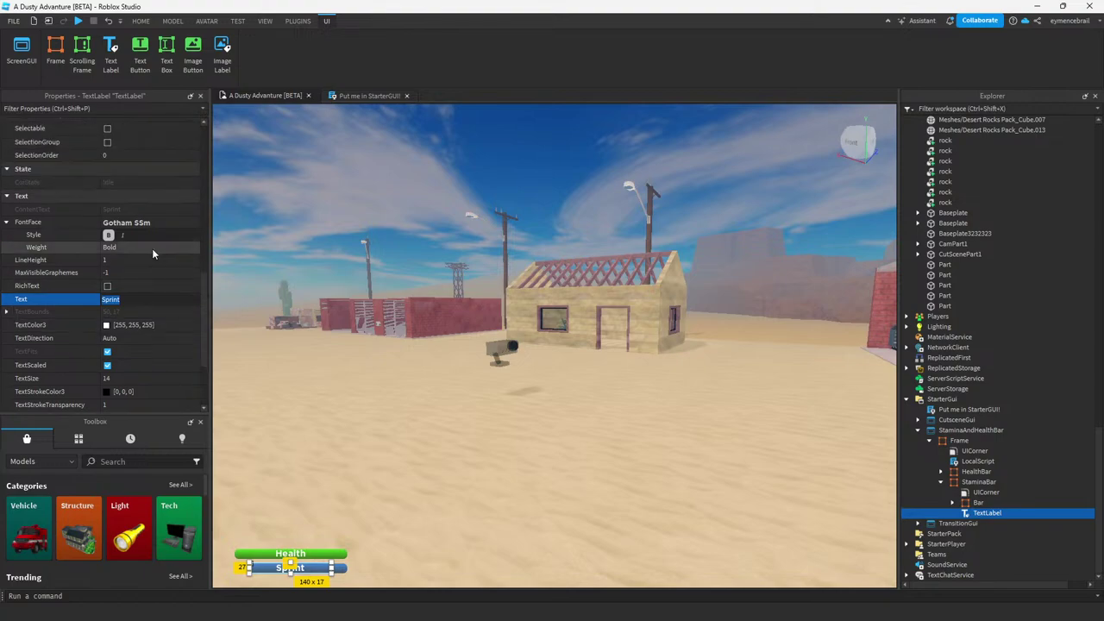
pyautogui.scroll(-3, 152, 250)
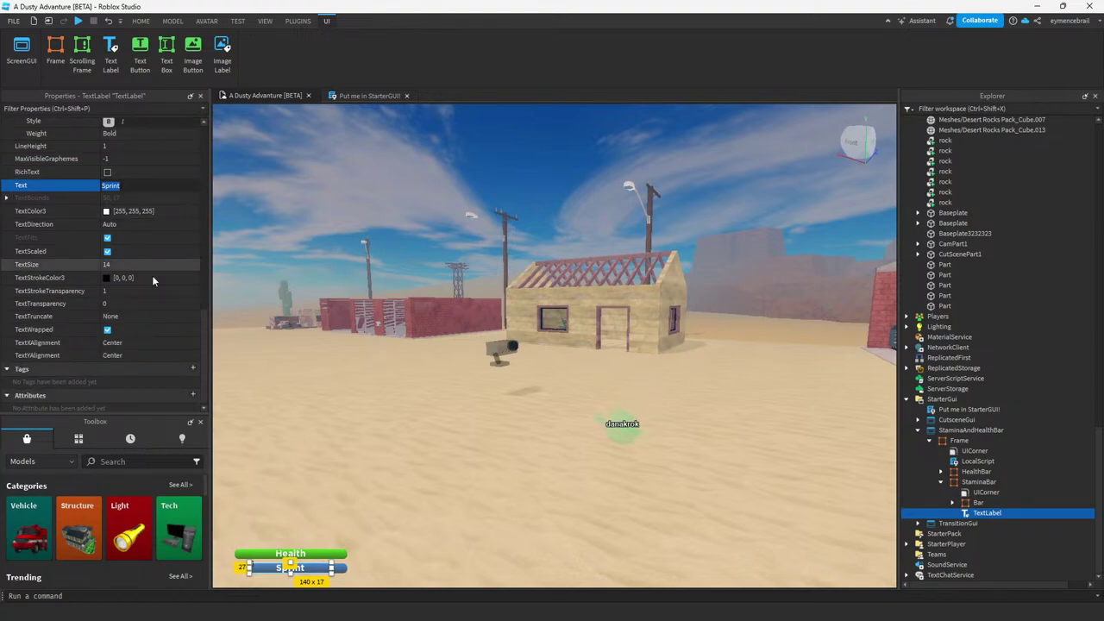
pyautogui.click(137, 342)
pyautogui.click(137, 343)
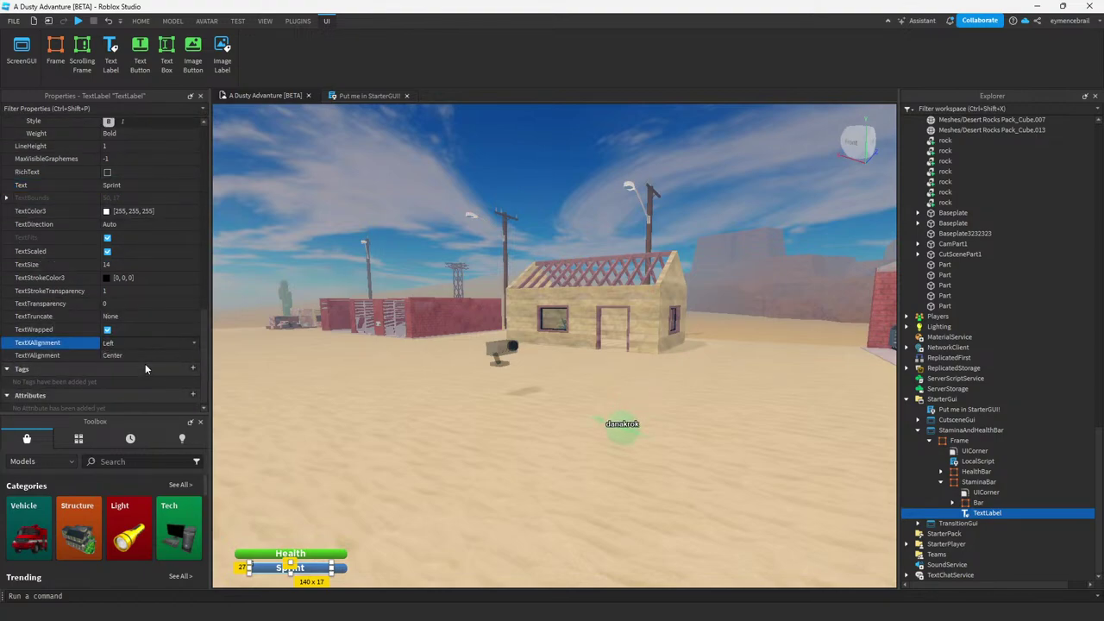
pyautogui.click(145, 363)
pyautogui.click(428, 212)
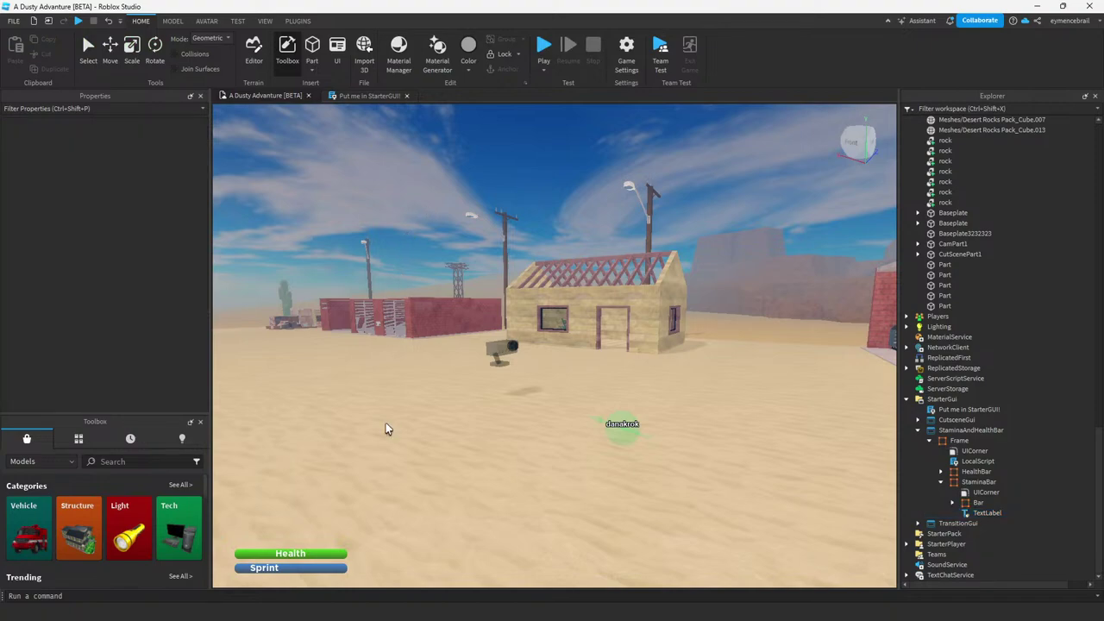
# Try resizing the StaminaBar to about 24 pixels high by raising its upper edge, and undo the resize.
pyautogui.click(973, 503)
pyautogui.click(964, 483)
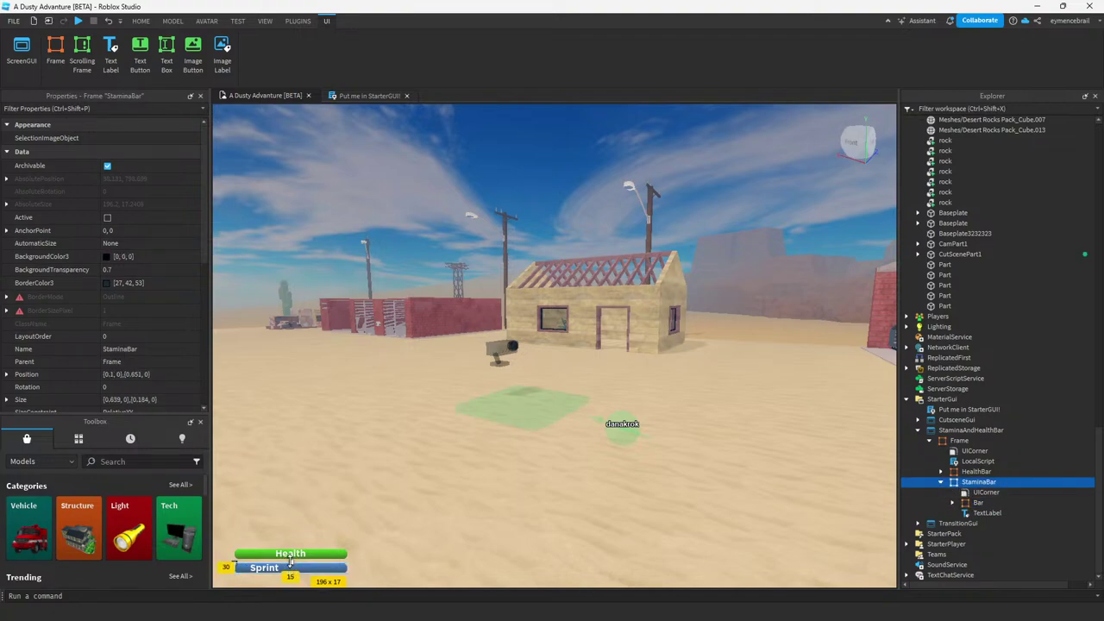
pyautogui.moveTo(291, 561); pyautogui.dragTo(291, 558)
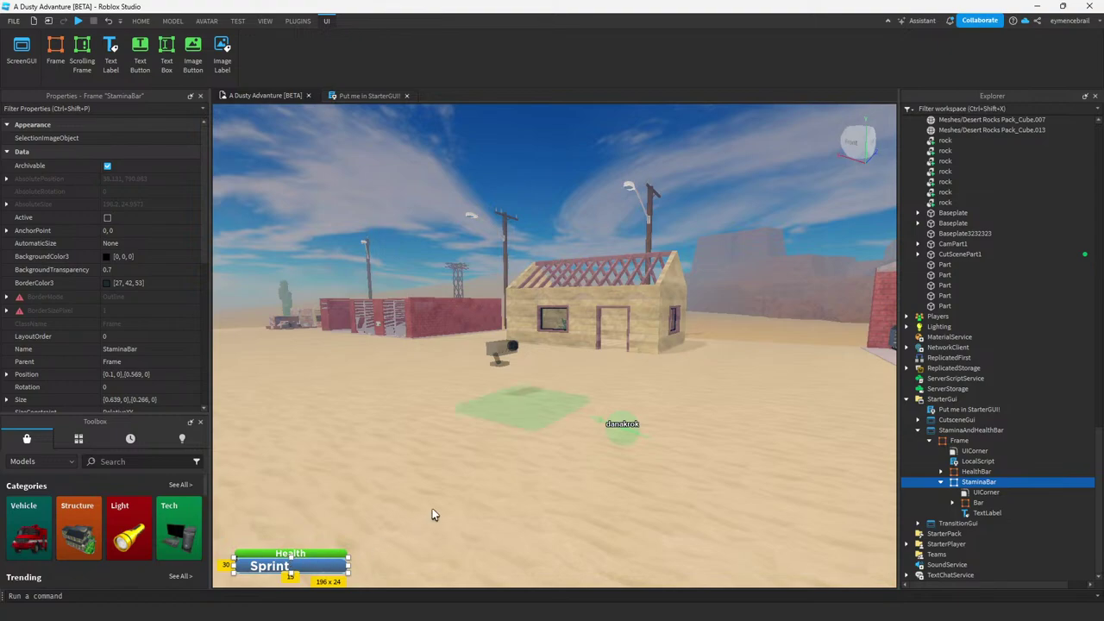
pyautogui.click(342, 460)
pyautogui.hotkey('ctrl', 'z')
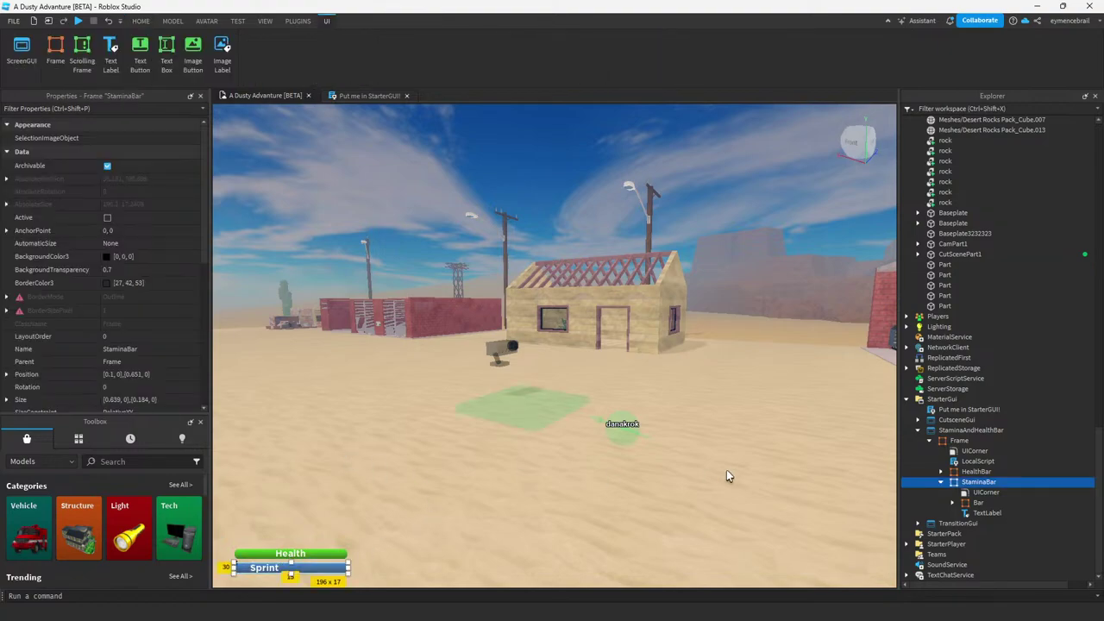
# Set the CornerRadius scale of the StaminaBar's UICorner to 0.2.
pyautogui.click(962, 493)
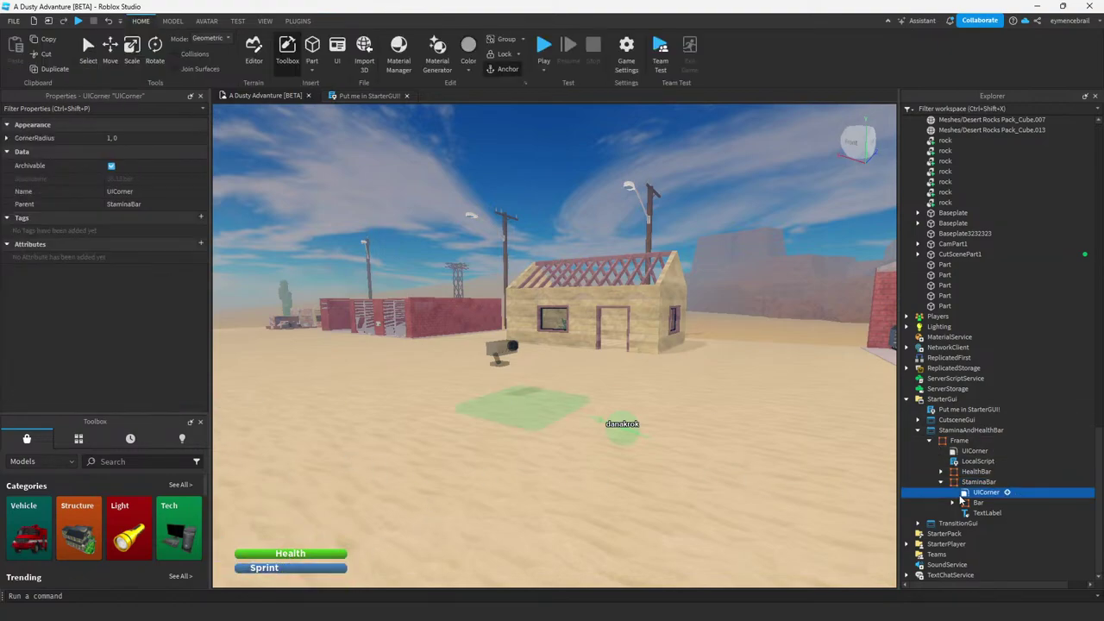
pyautogui.click(34, 140)
pyautogui.click(7, 138)
pyautogui.click(142, 152)
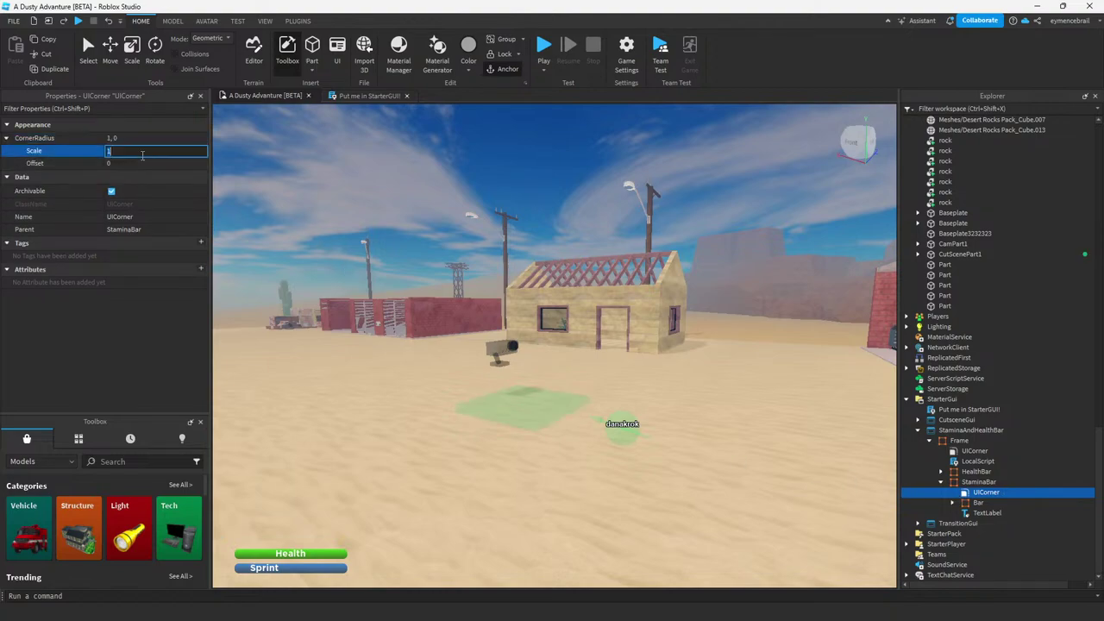
pyautogui.write('0.2')
pyautogui.press('Return')
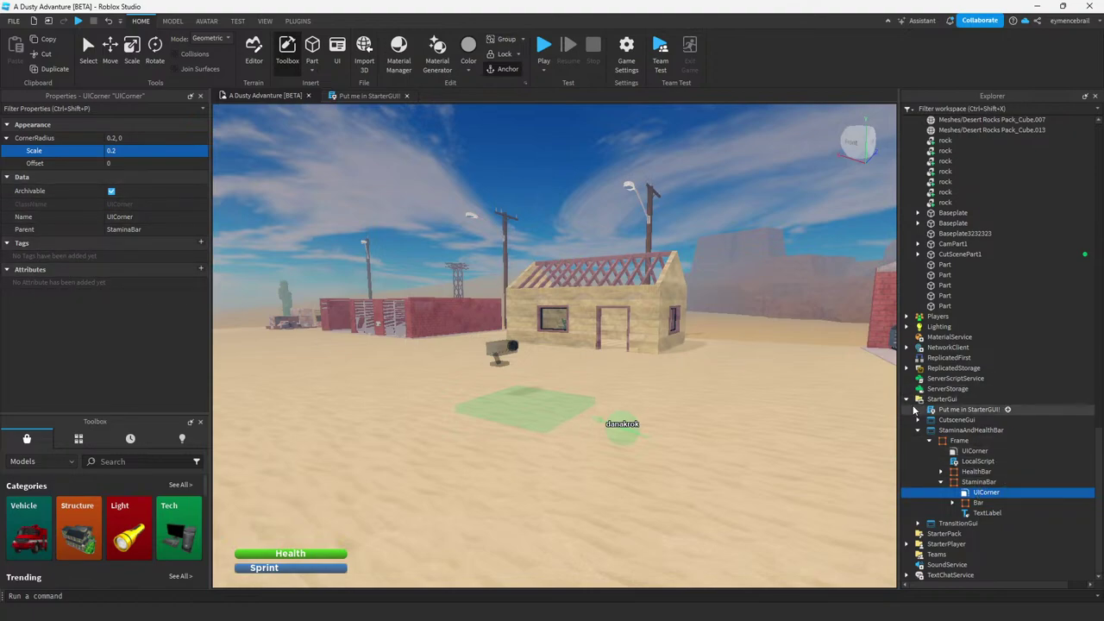
# Try a BackgroundTransparency of 1 on the Bar inside the StaminaBar and return it to 0.
pyautogui.click(967, 483)
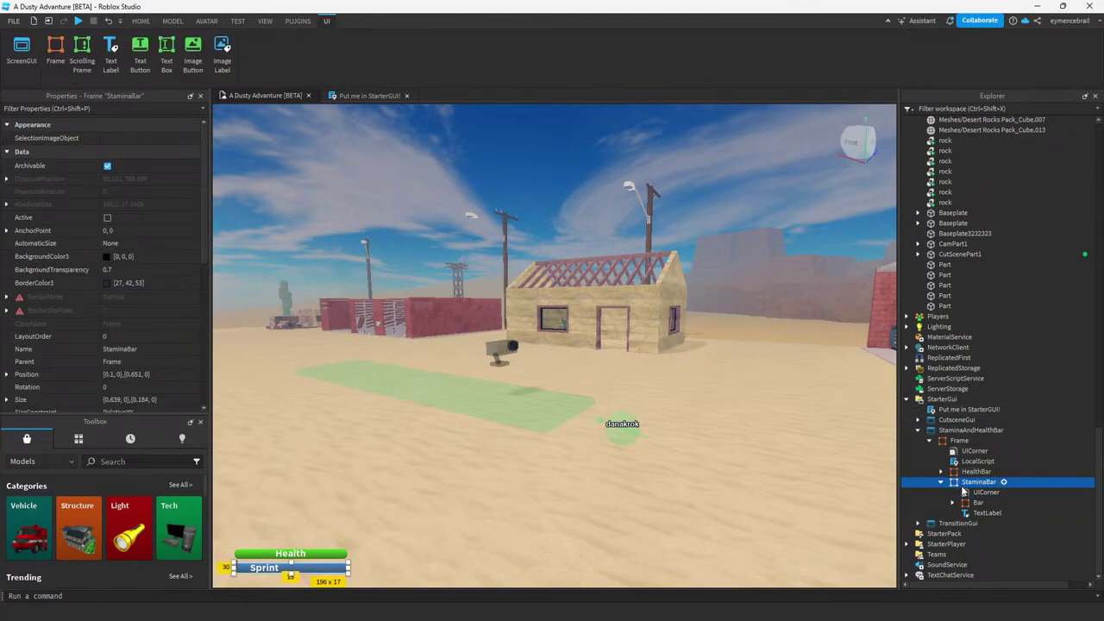
pyautogui.click(971, 504)
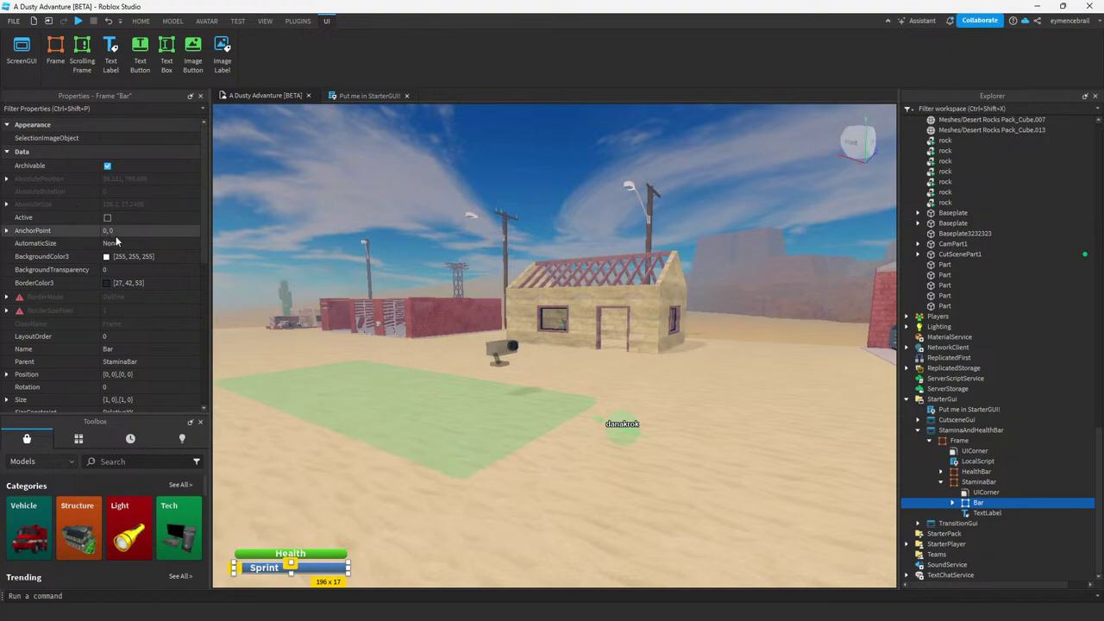
pyautogui.scroll(-3, 123, 237)
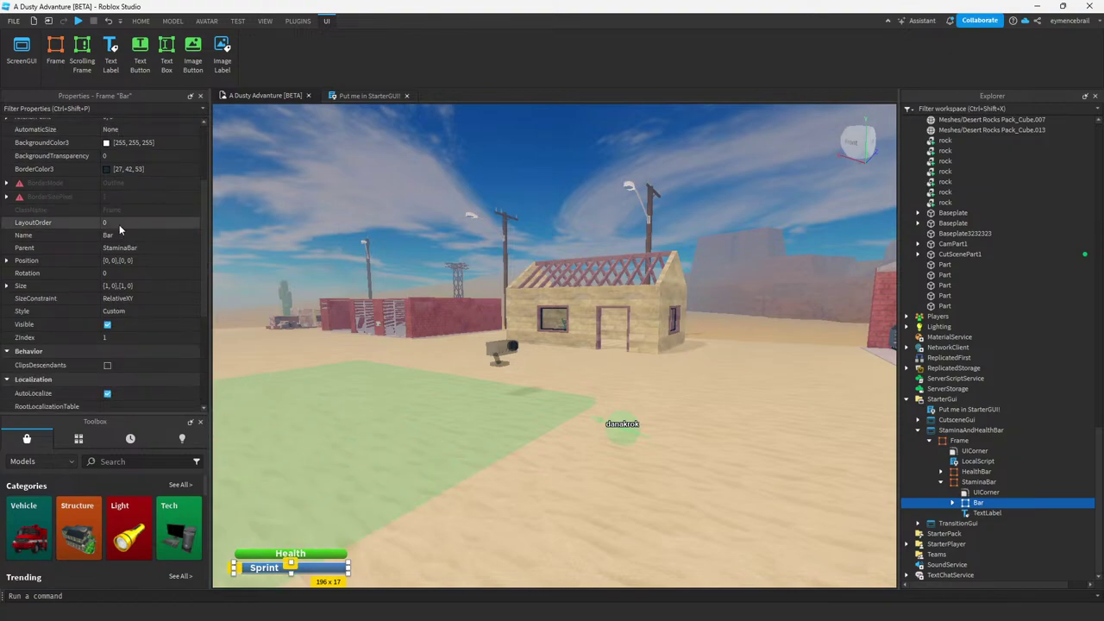
pyautogui.scroll(3, 122, 336)
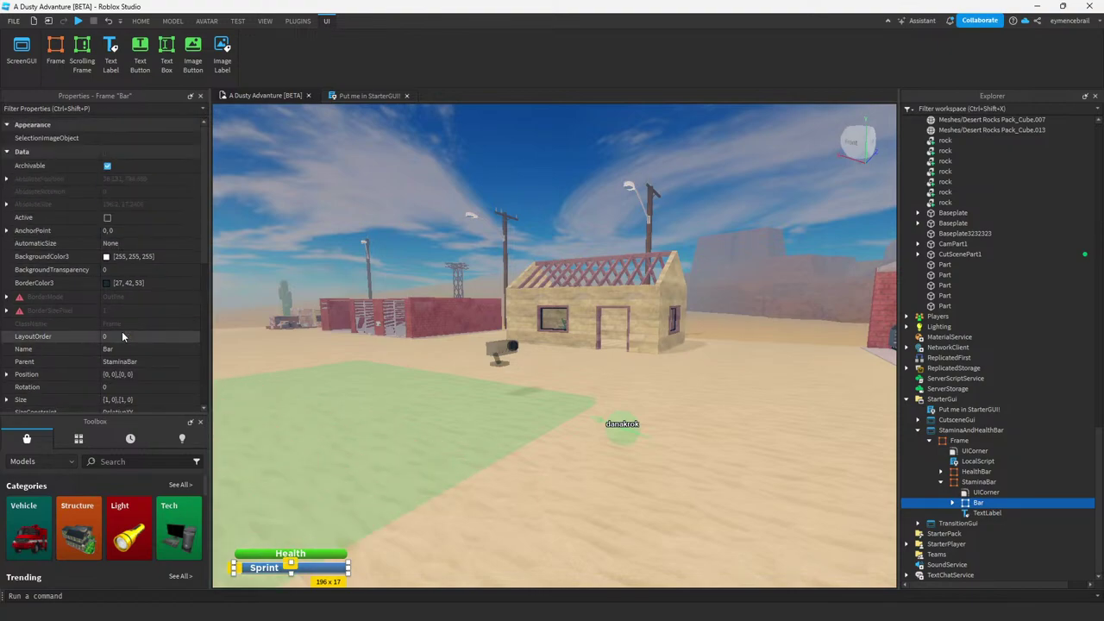
pyautogui.click(137, 271)
pyautogui.write('1')
pyautogui.press('Return')
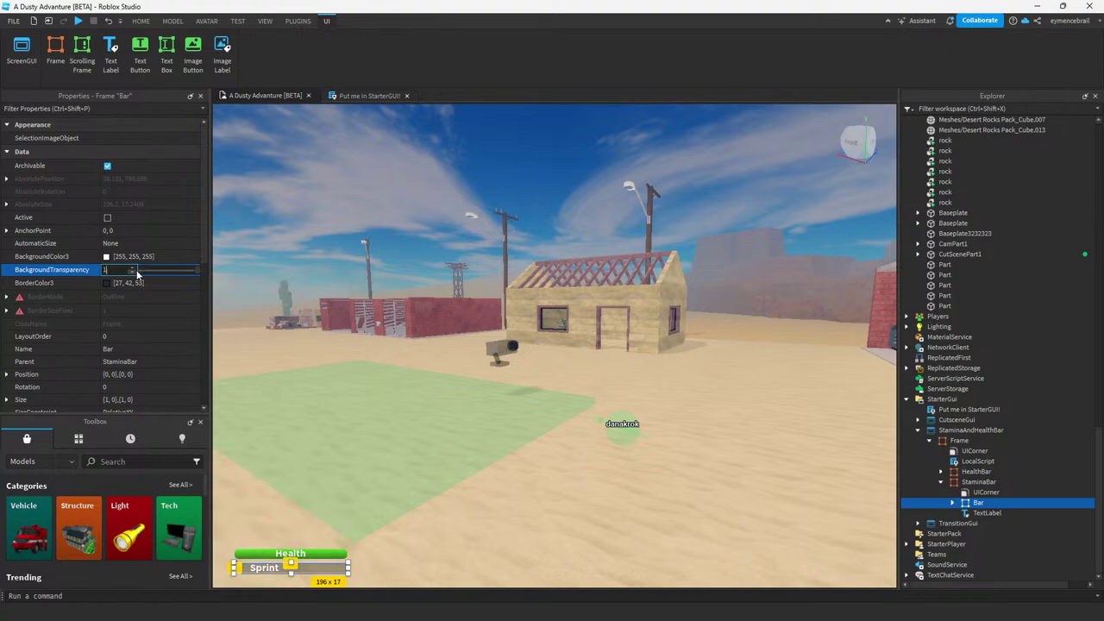
pyautogui.write('0')
pyautogui.press('Return')
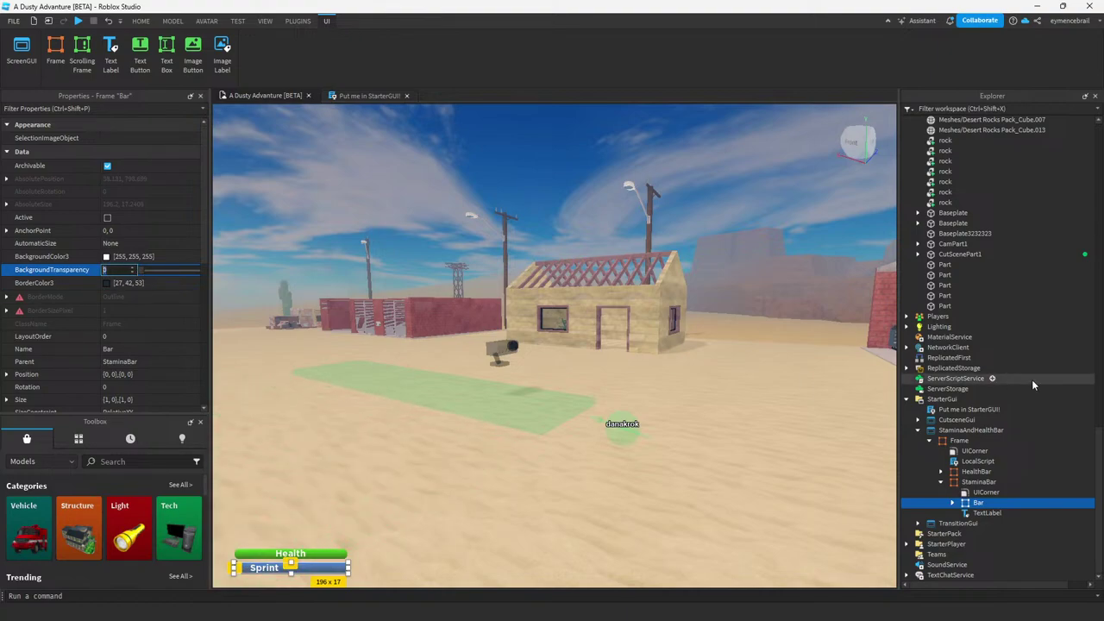
# Set the StaminaBar frame's BackgroundTransparency to 1 and deselect the frame.
pyautogui.click(979, 483)
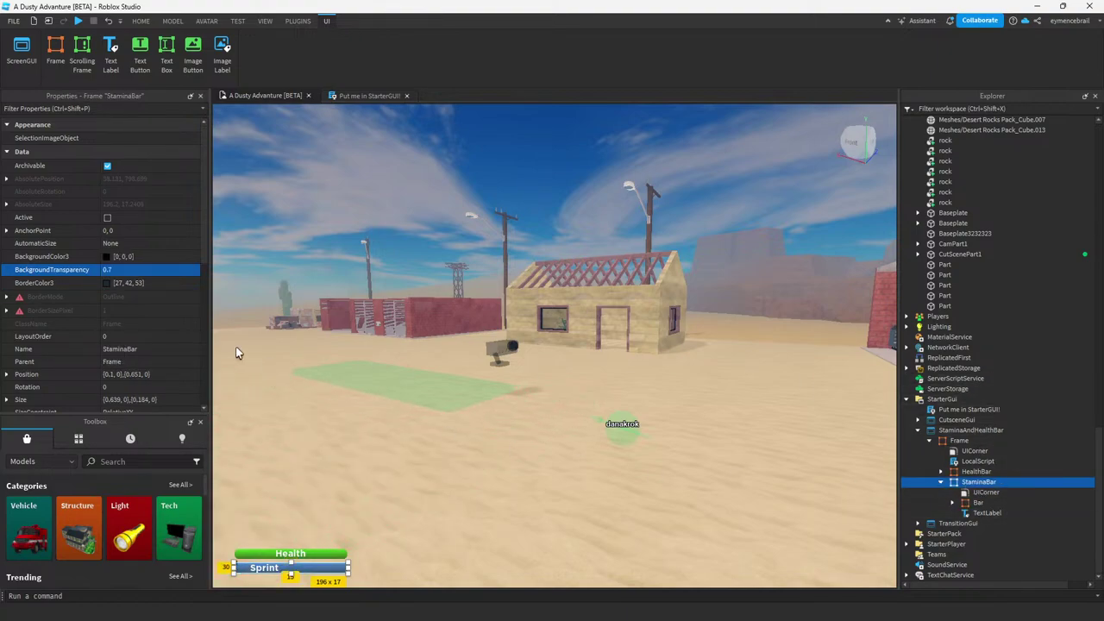
pyautogui.click(134, 273)
pyautogui.press('Return')
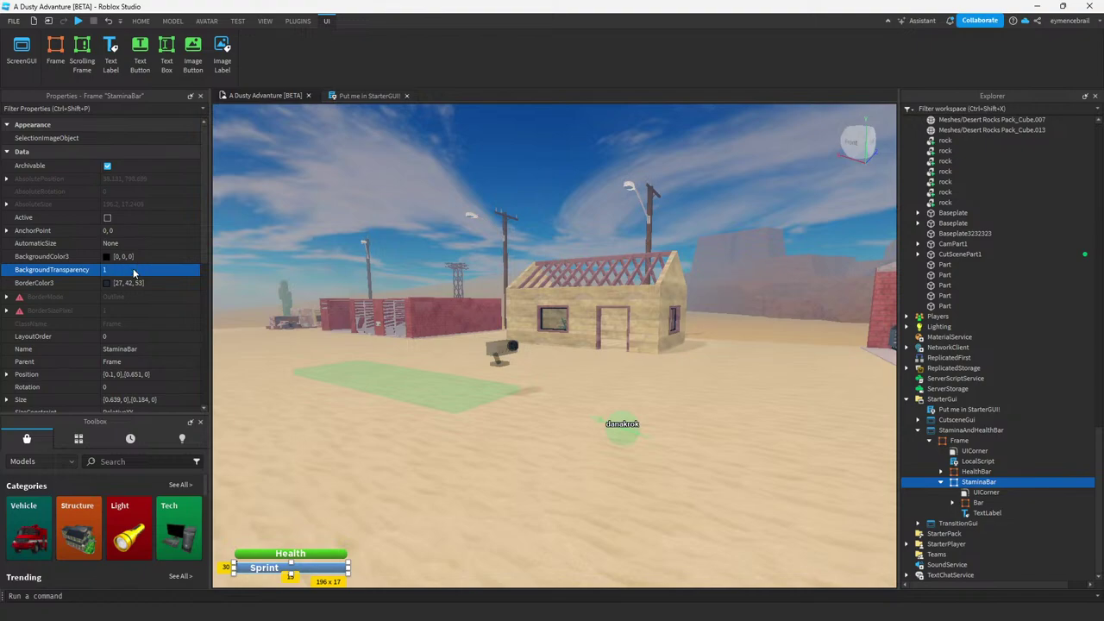
pyautogui.click(463, 173)
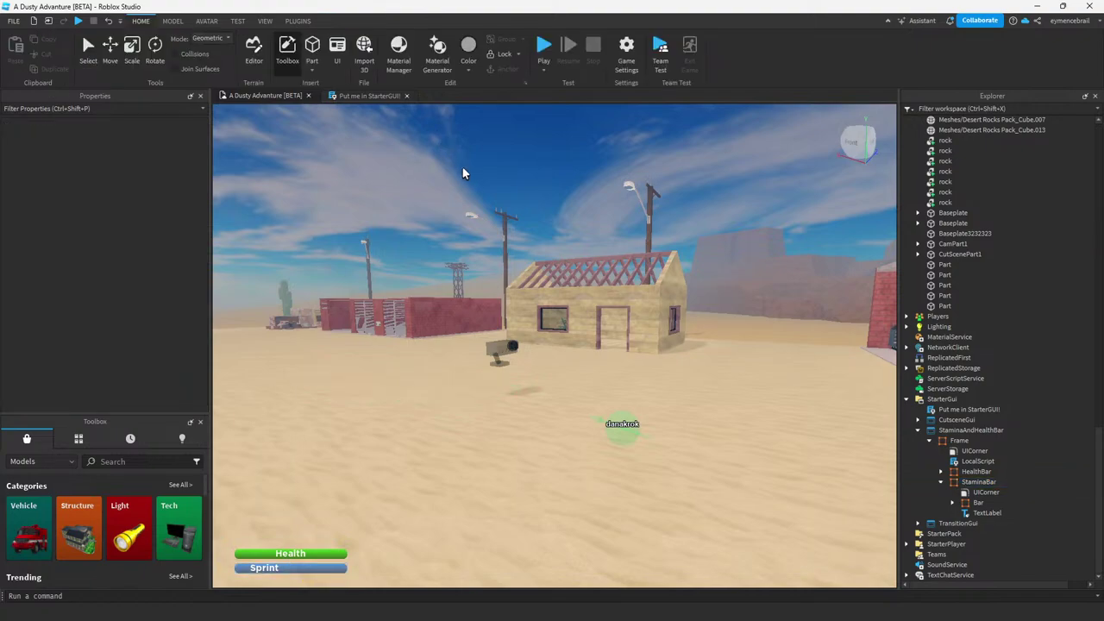
# Set the CornerRadius scale of the StaminaBar's own UICorner to 0.
pyautogui.click(992, 493)
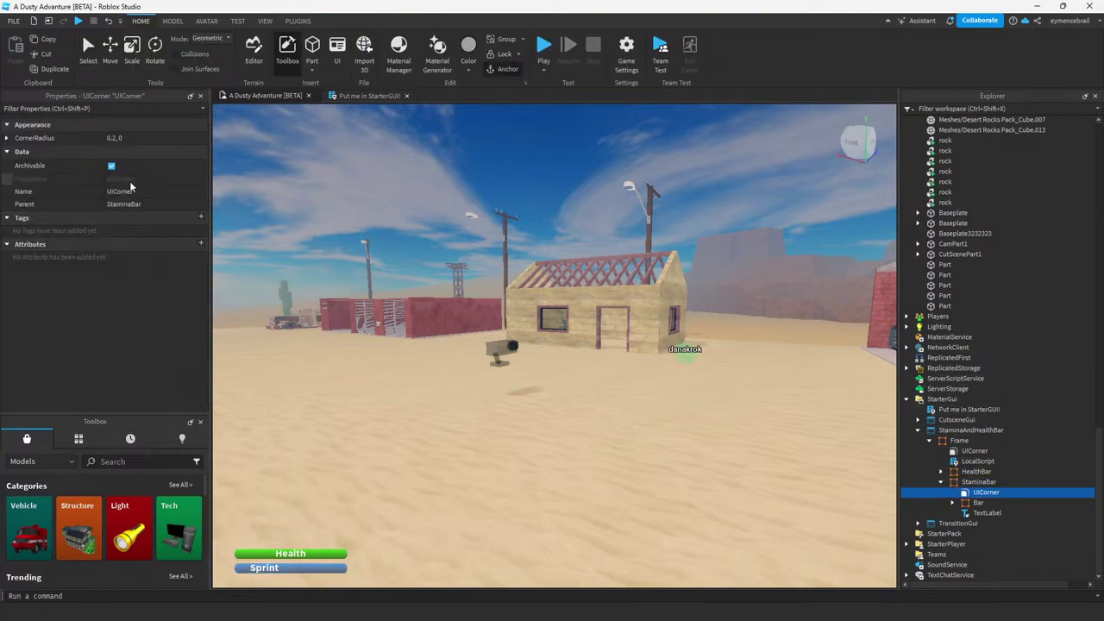
pyautogui.click(130, 139)
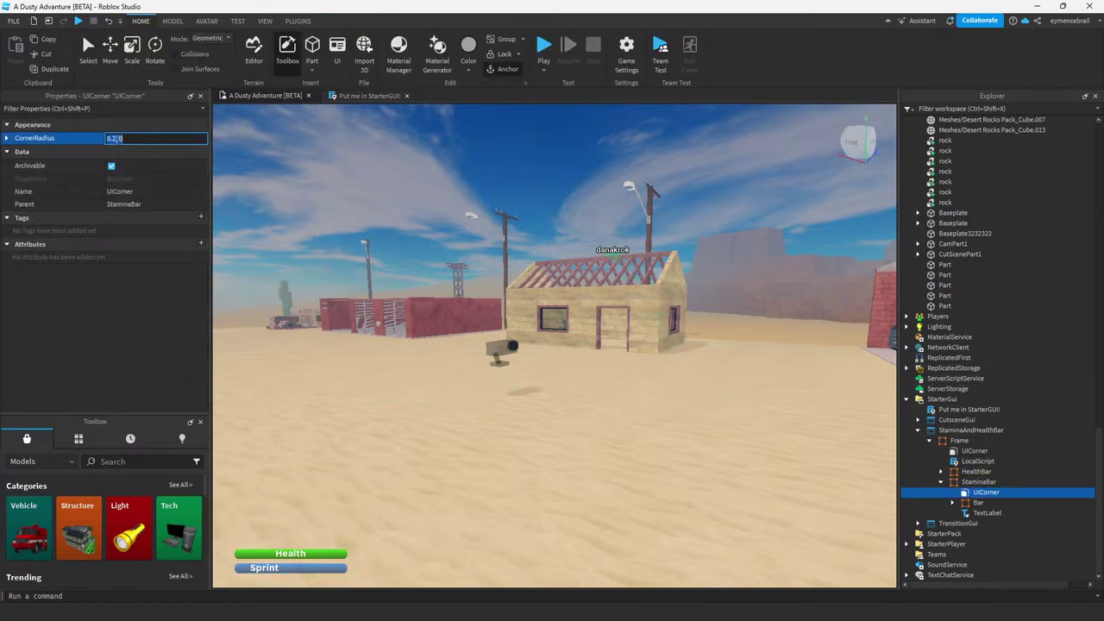
pyautogui.click(7, 139)
pyautogui.click(127, 151)
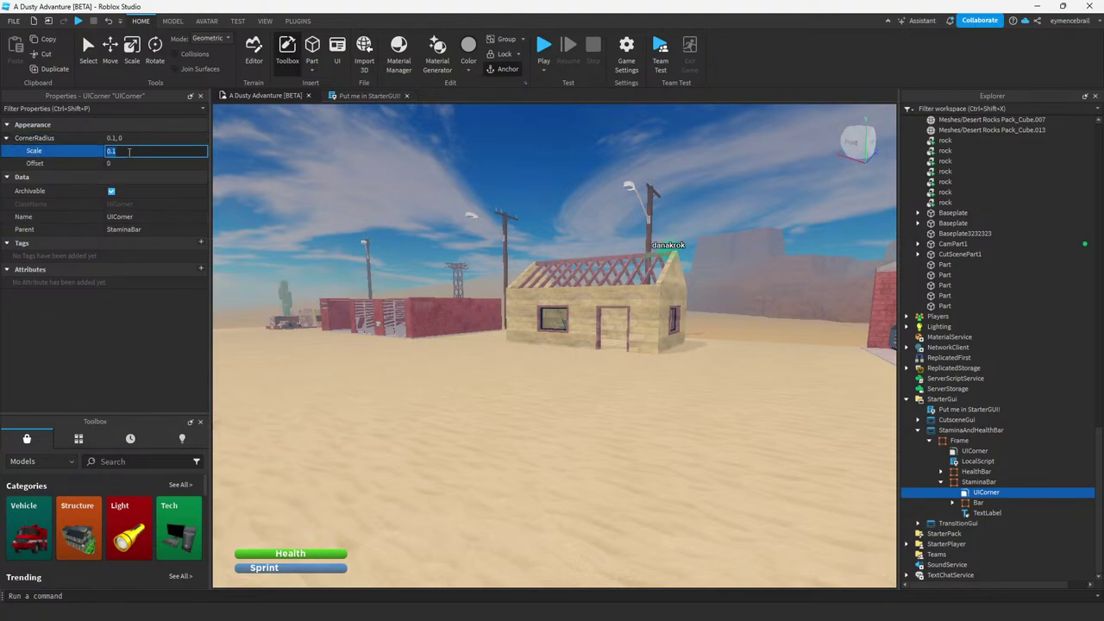
pyautogui.write('0')
pyautogui.press('Return')
# Try deleting the UICorner of the Bar inside the StaminaBar and undo the deletion.
pyautogui.click(953, 502)
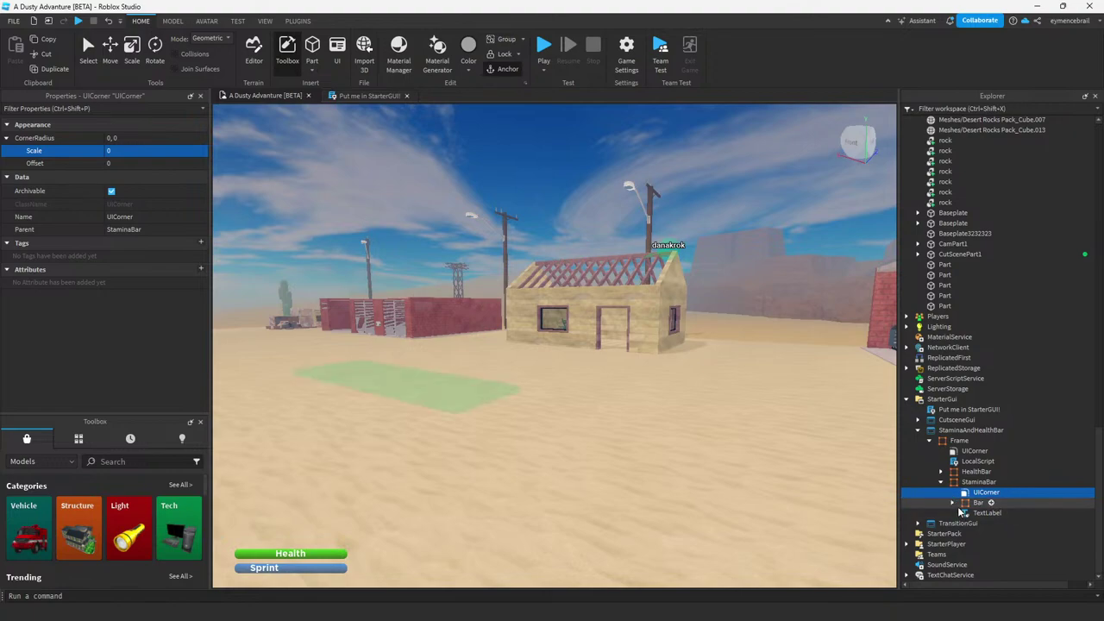
pyautogui.click(992, 513)
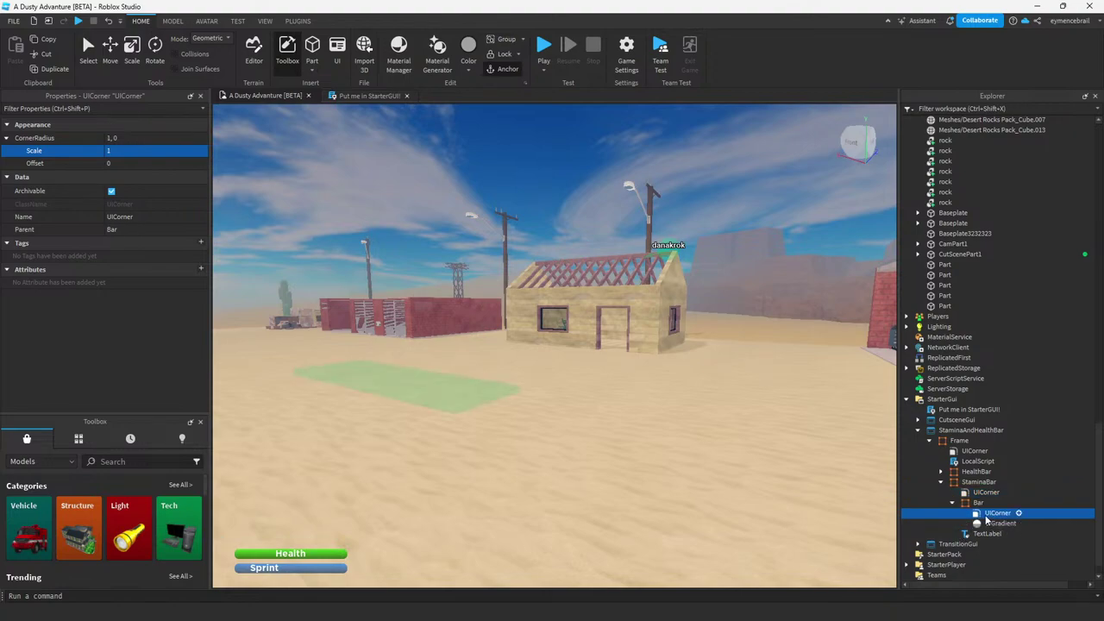
pyautogui.press('Delete')
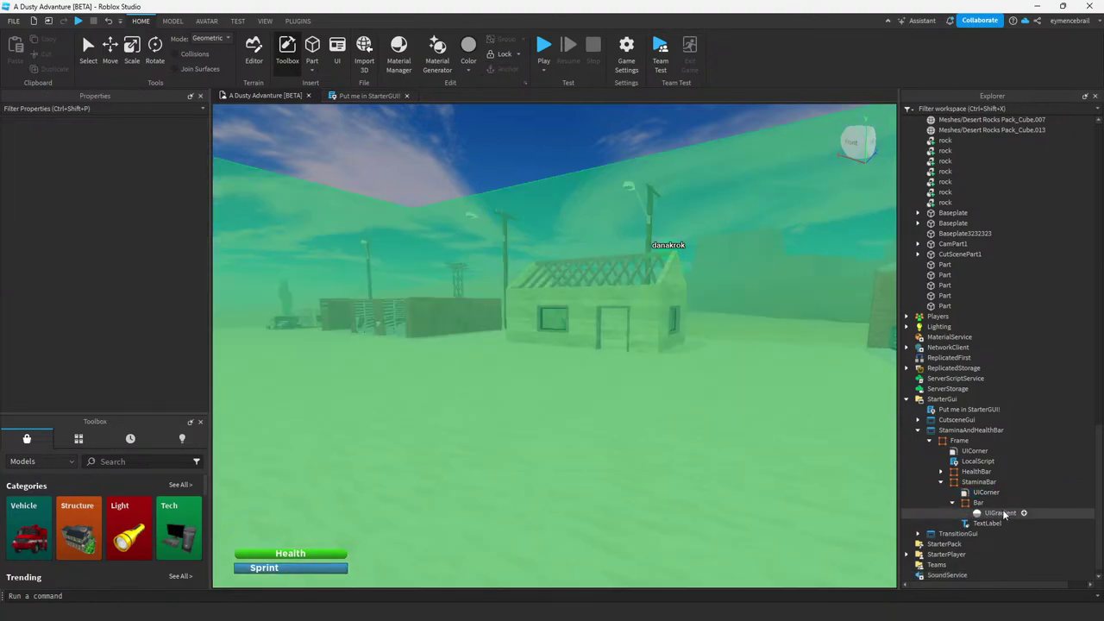
pyautogui.hotkey('ctrl', 'z')
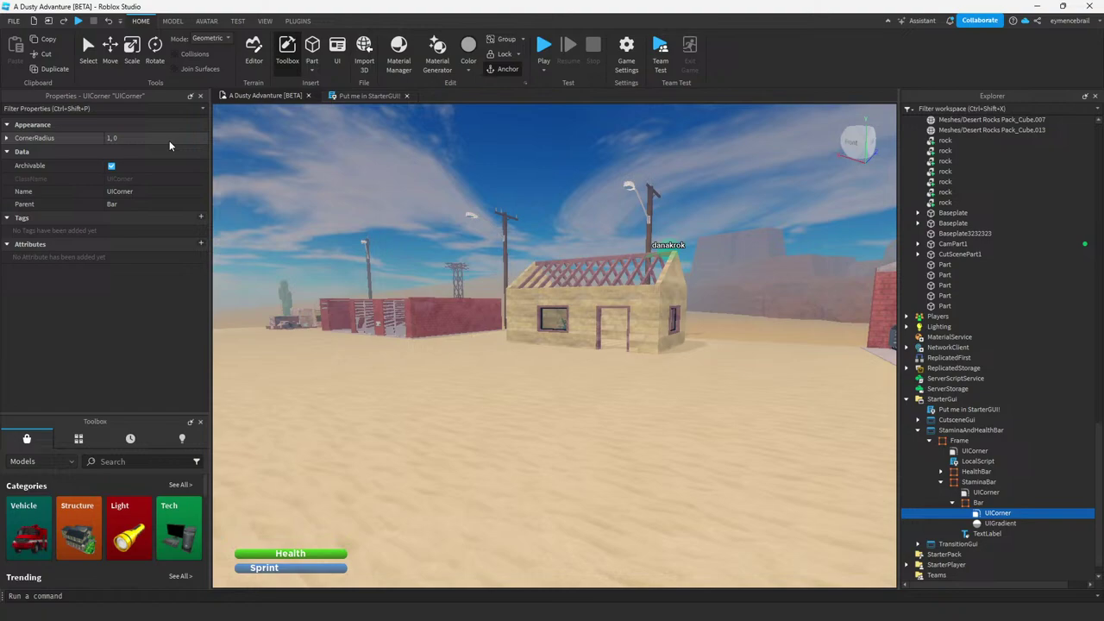
# Set the CornerRadius of the UICorner in the StaminaBar's Bar to 0.2, 0.
pyautogui.click(128, 138)
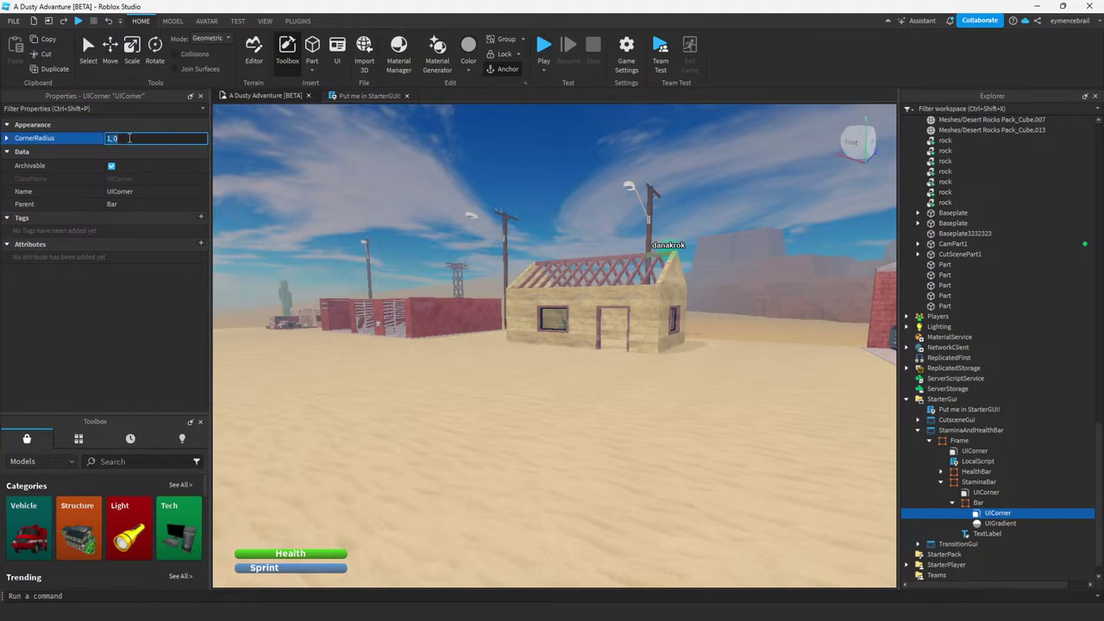
pyautogui.write('0,')
pyautogui.press('Return')
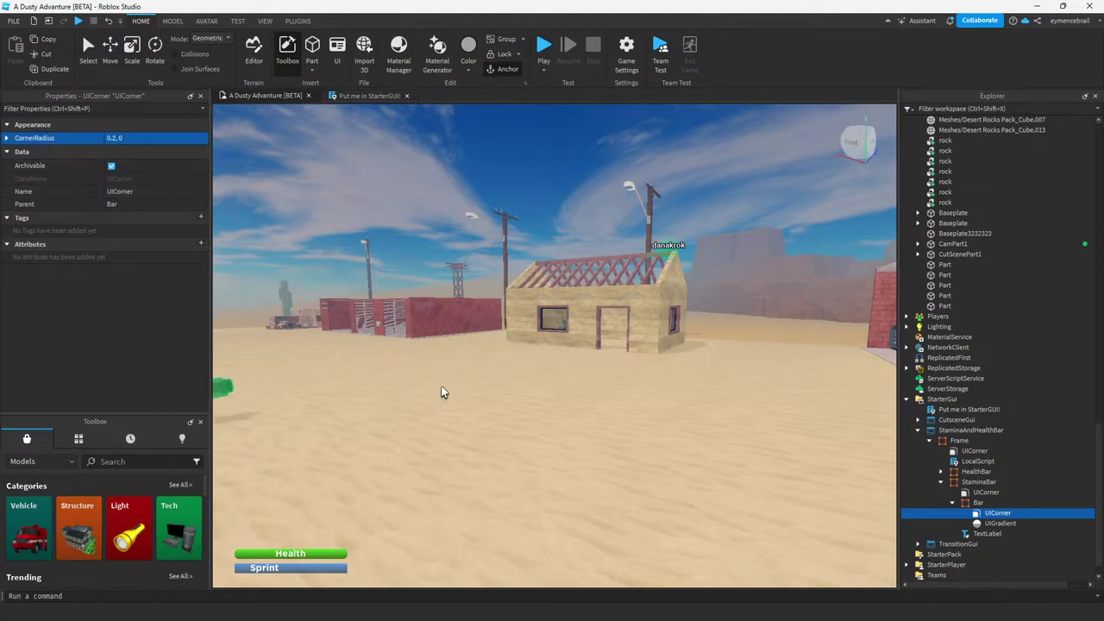
# Copy the UICorner of the StaminaBar's Bar and delete the existing UICorners from the HealthBar and its Bar.
pyautogui.moveTo(984, 512)
pyautogui.mouseDown()
pyautogui.moveTo(975, 499)
pyautogui.moveTo(984, 519)
pyautogui.mouseUp()
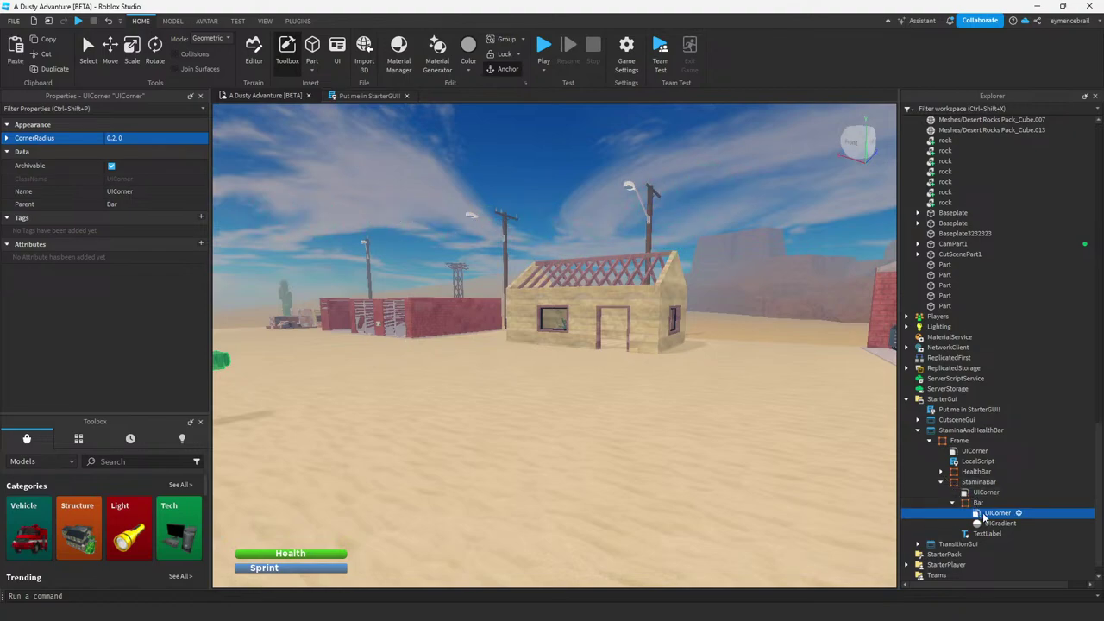
pyautogui.click(949, 472)
pyautogui.click(942, 472)
pyautogui.click(976, 483)
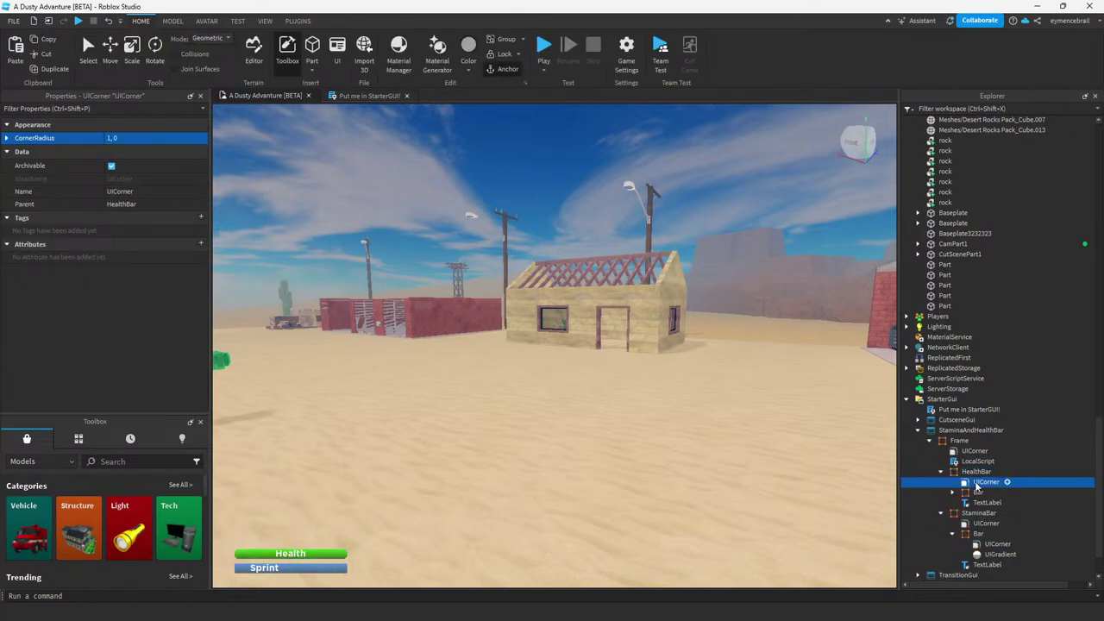
pyautogui.press('Delete')
pyautogui.click(953, 481)
pyautogui.click(979, 491)
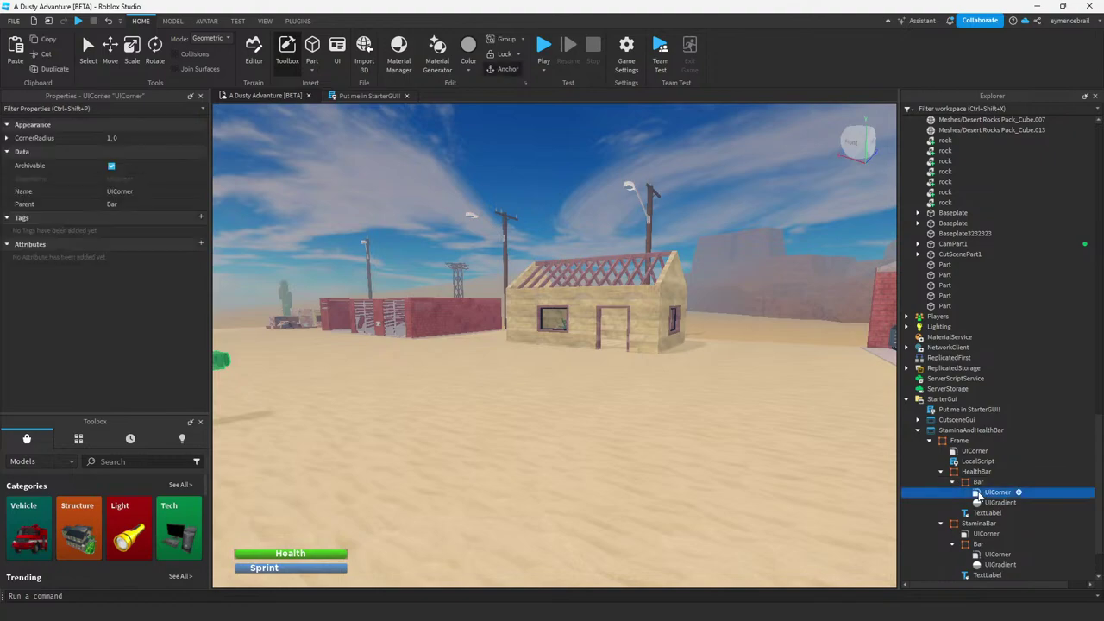
pyautogui.press('Delete')
# Paste the copied UICorner into the HealthBar frame and into its Bar.
pyautogui.click(977, 471)
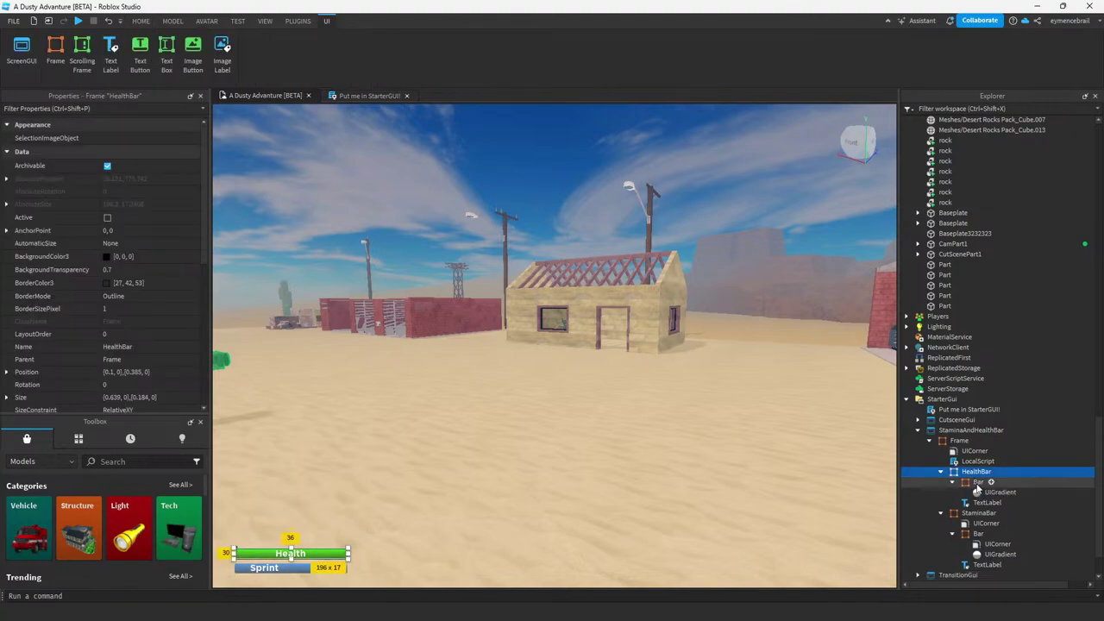
pyautogui.click(999, 472)
pyautogui.click(1034, 90)
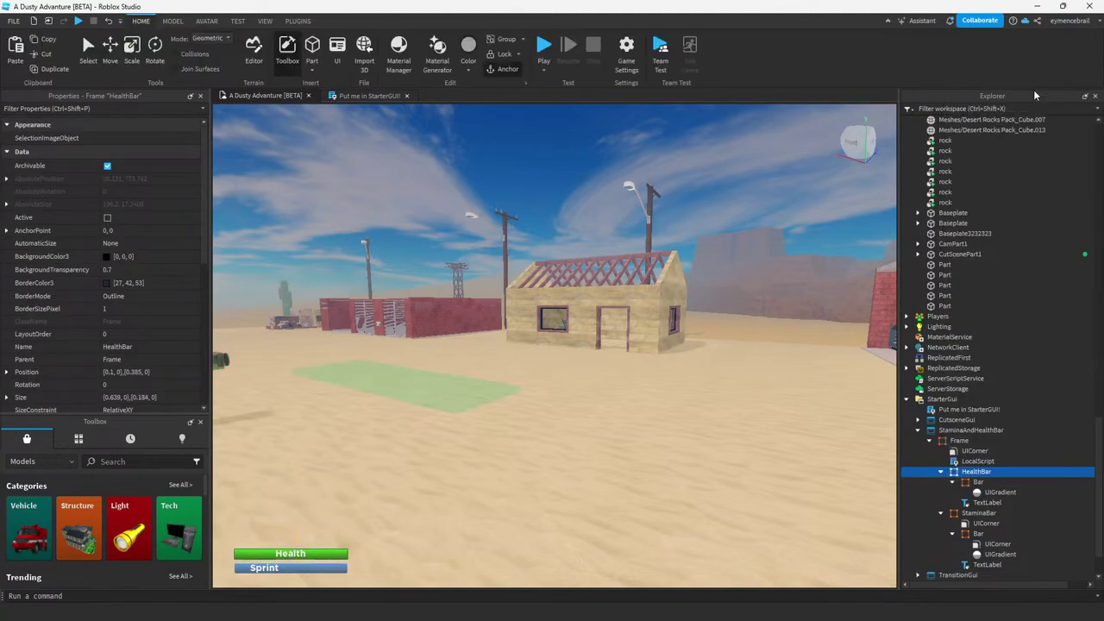
pyautogui.click(977, 492)
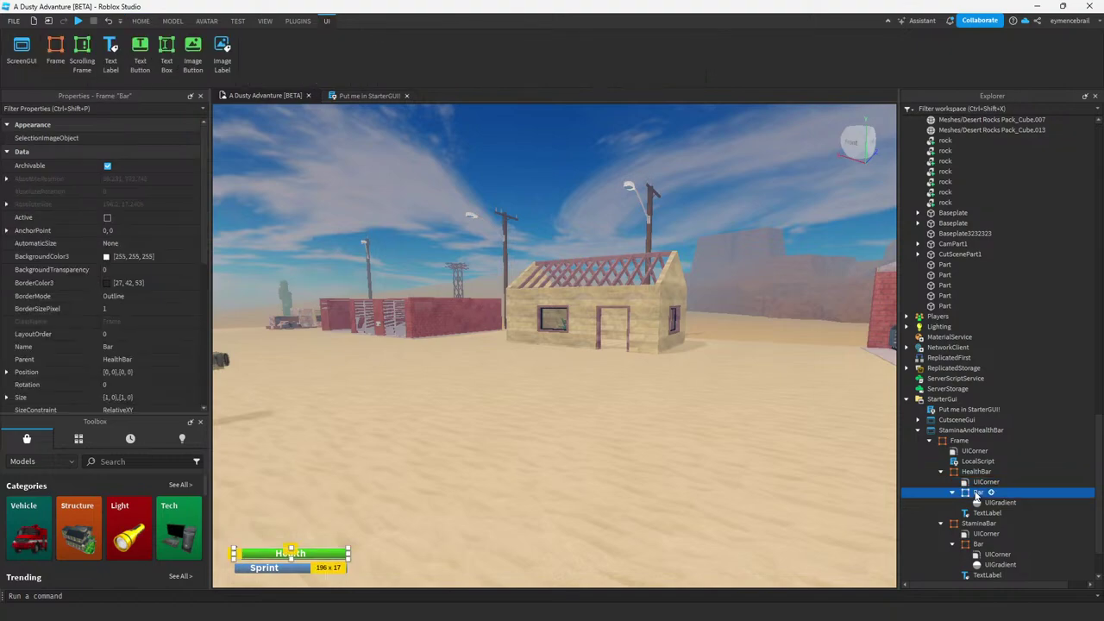
pyautogui.rightClick(978, 493)
pyautogui.click(1006, 112)
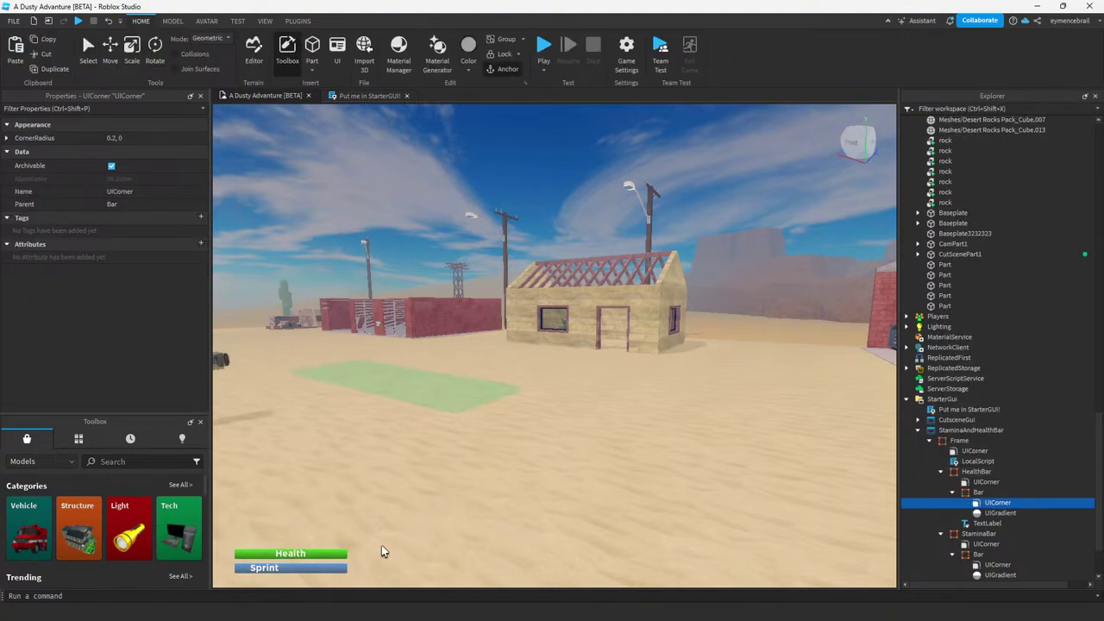
# Enlarge the HealthBar upward and to the right to about 235 x 26 pixels and collapse its contents.
pyautogui.click(976, 472)
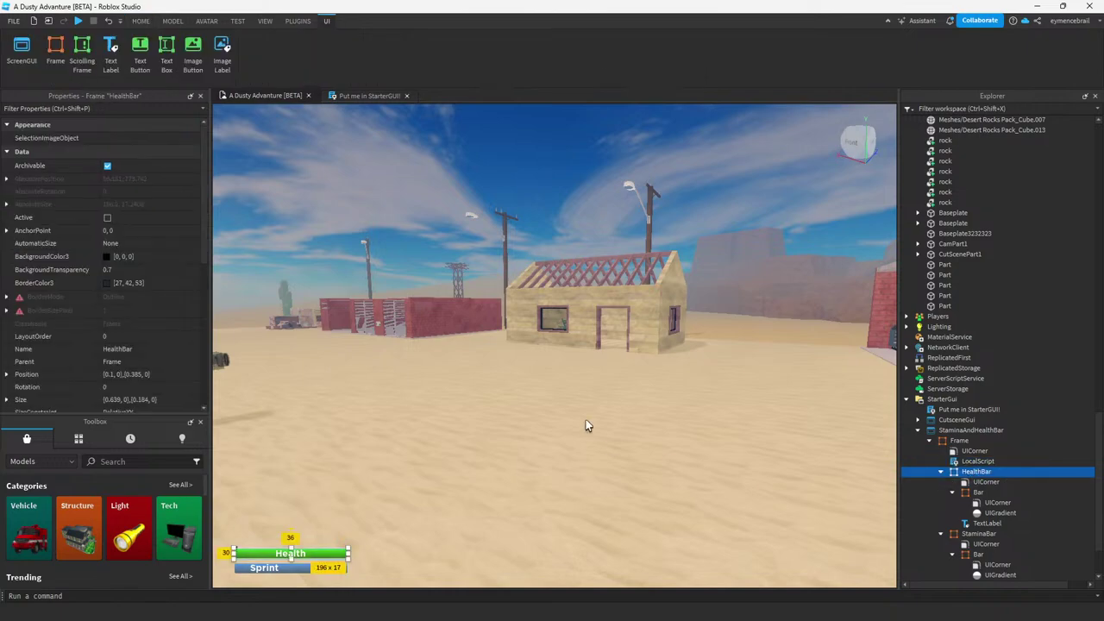
pyautogui.moveTo(291, 546); pyautogui.dragTo(370, 551)
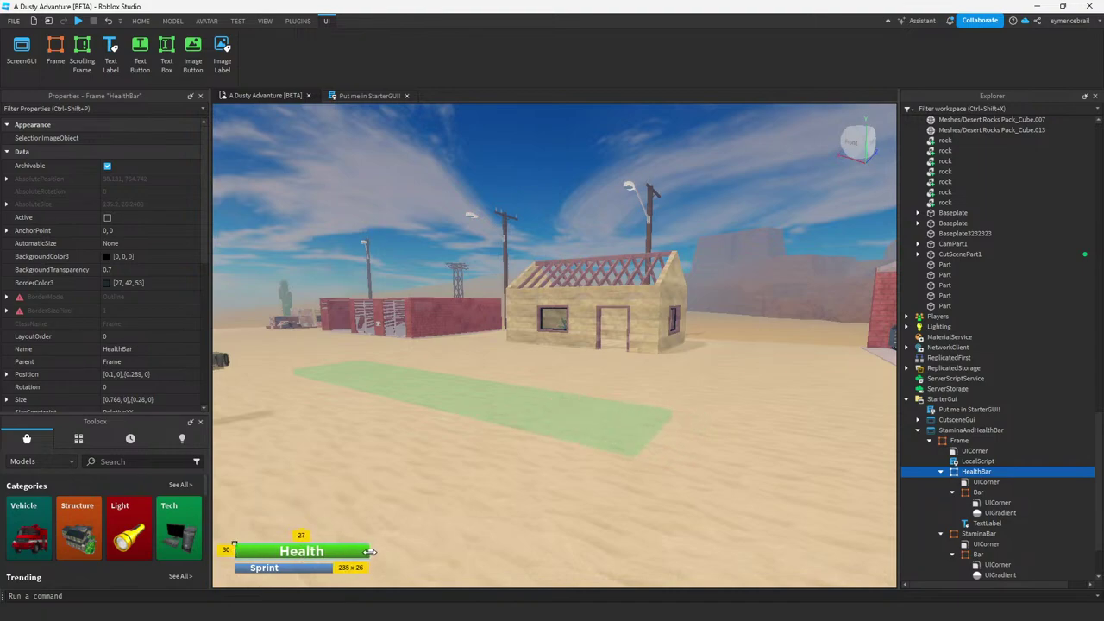
pyautogui.click(942, 472)
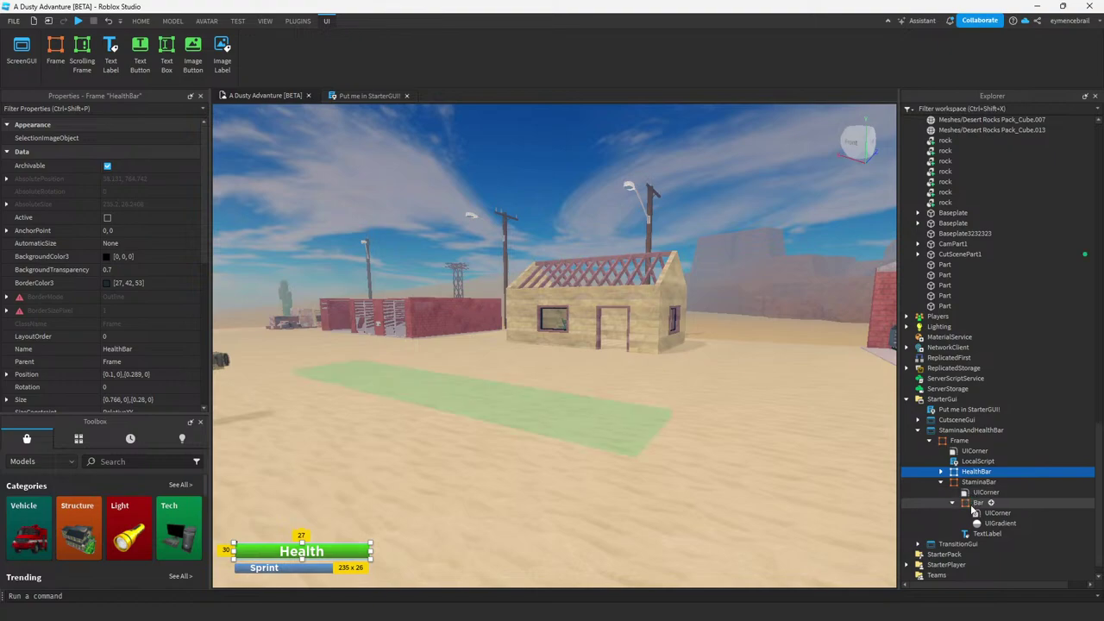
# Enlarge the StaminaBar to about 235 x 23 pixels, matching the HealthBar's width, and deselect it.
pyautogui.click(972, 505)
pyautogui.click(974, 484)
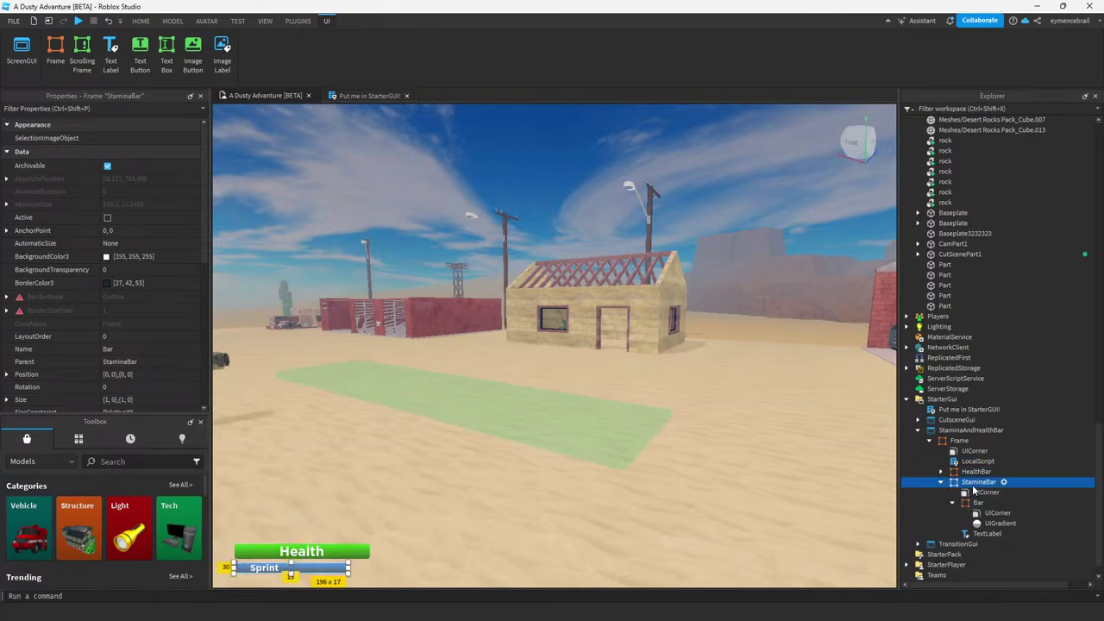
pyautogui.moveTo(292, 562)
pyautogui.mouseDown()
pyautogui.moveTo(291, 577)
pyautogui.moveTo(369, 570)
pyautogui.mouseUp()
pyautogui.click(353, 458)
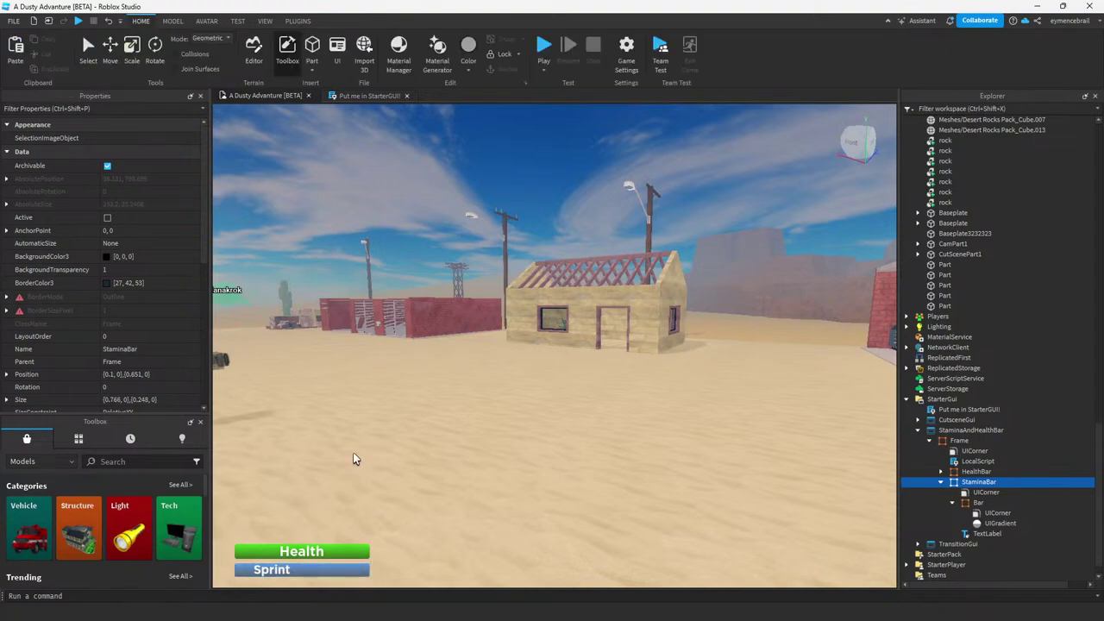
pyautogui.click(987, 534)
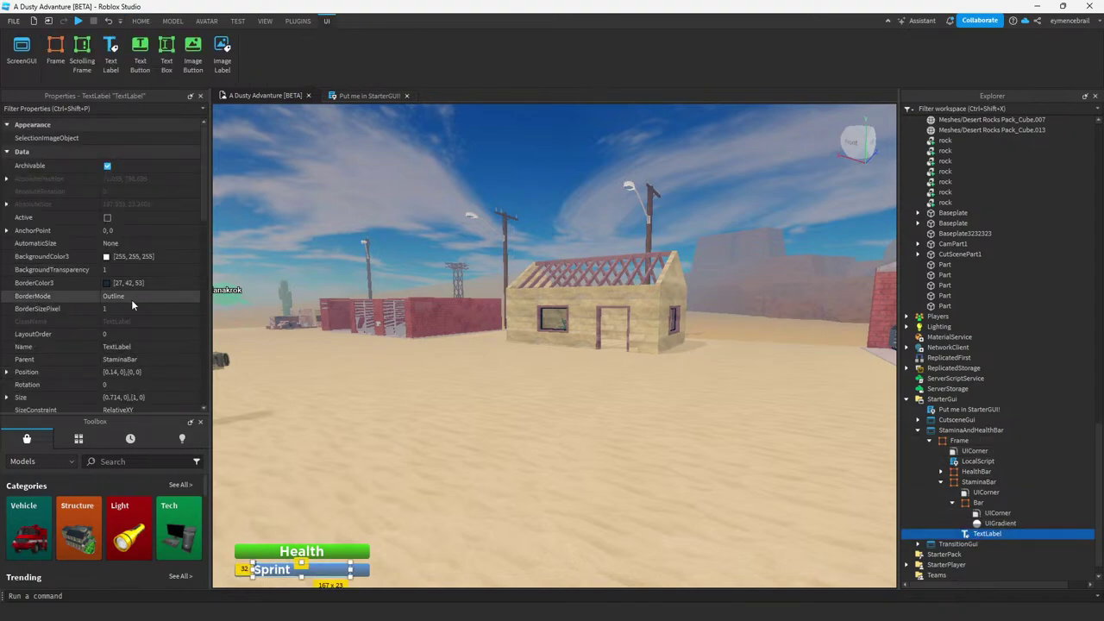
pyautogui.scroll(-1, 131, 299)
pyautogui.click(7, 335)
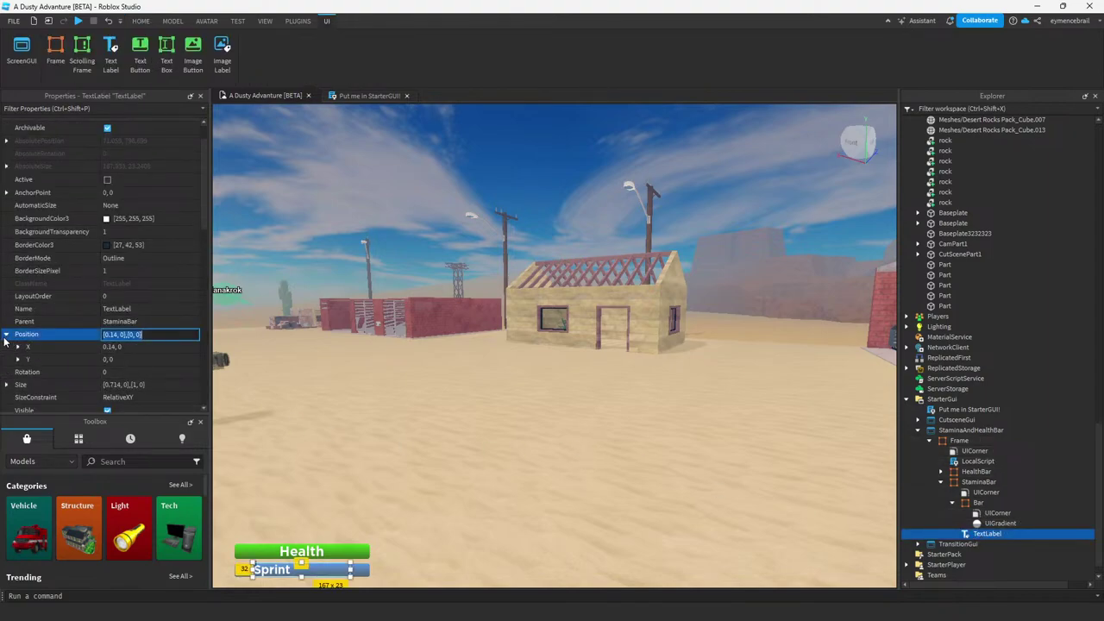
pyautogui.click(110, 348)
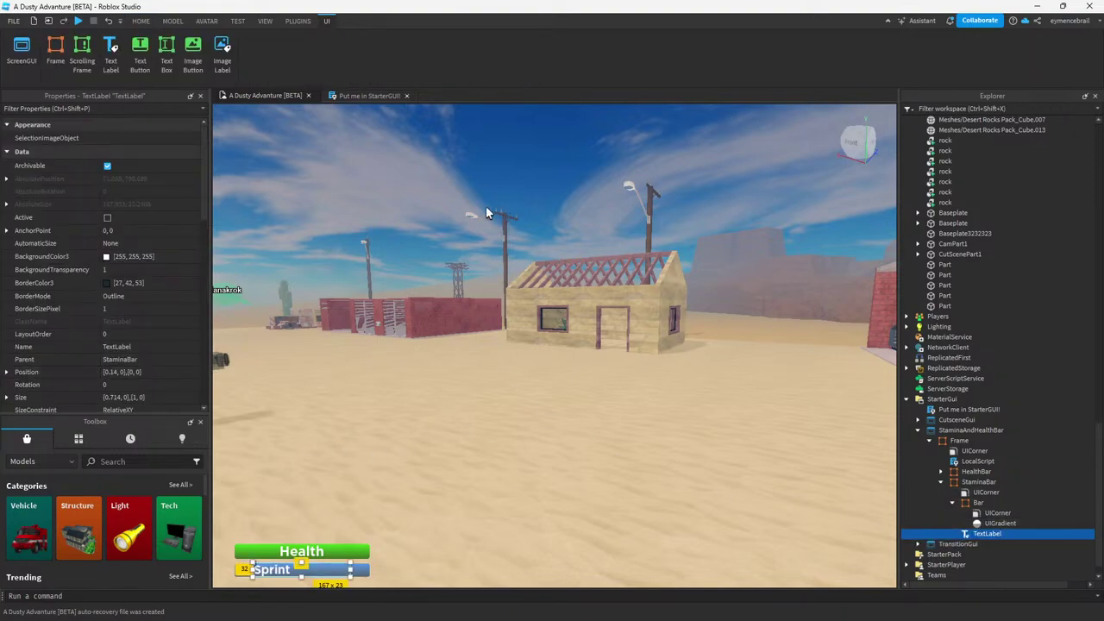
pyautogui.click(416, 197)
pyautogui.moveTo(416, 198); pyautogui.dragTo(416, 204, button='right')
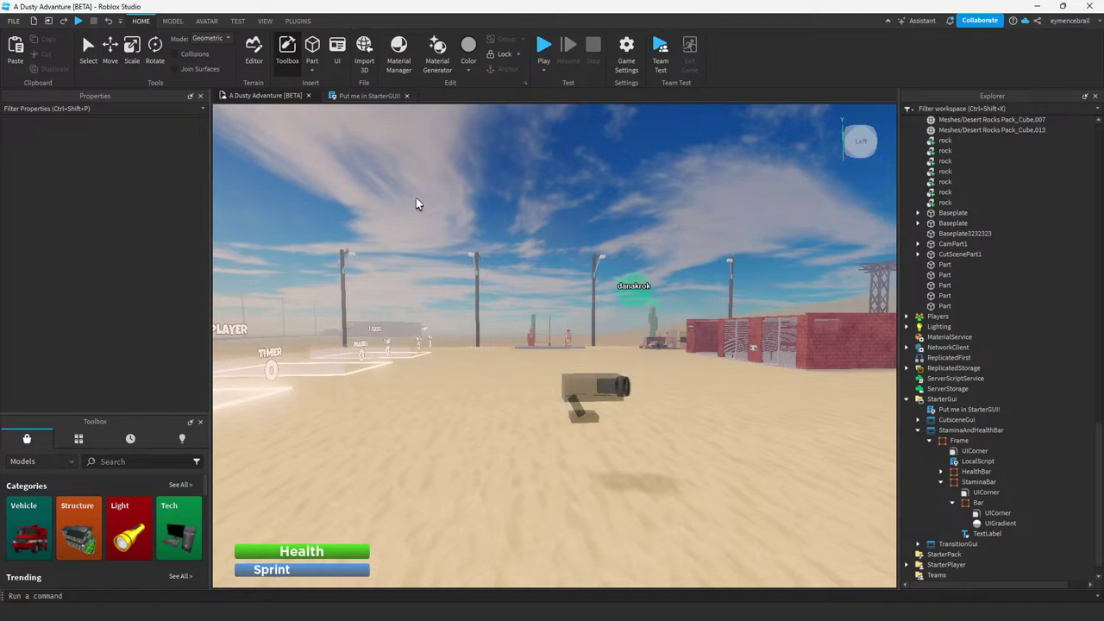
pyautogui.press('d')
pyautogui.moveTo(416, 198); pyautogui.dragTo(398, 197, button='right')
pyautogui.press('w')
pyautogui.press('d')
pyautogui.press('d')
pyautogui.press('s')
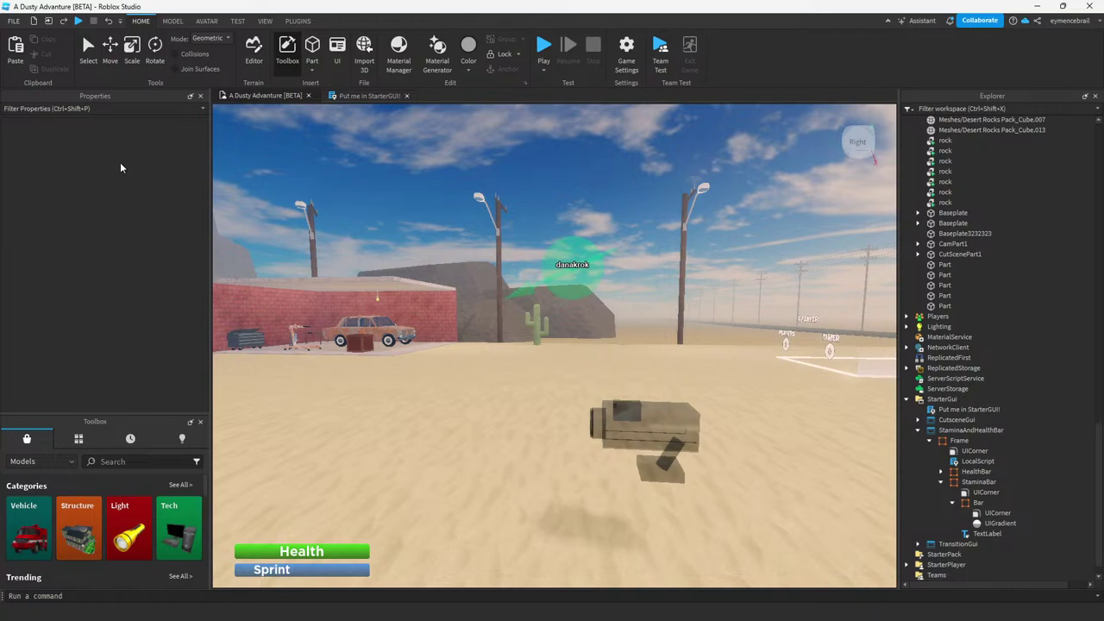
# Hide the object properties and generate an R15 masculine rig of the own avatar in the desert scene.
pyautogui.click(200, 96)
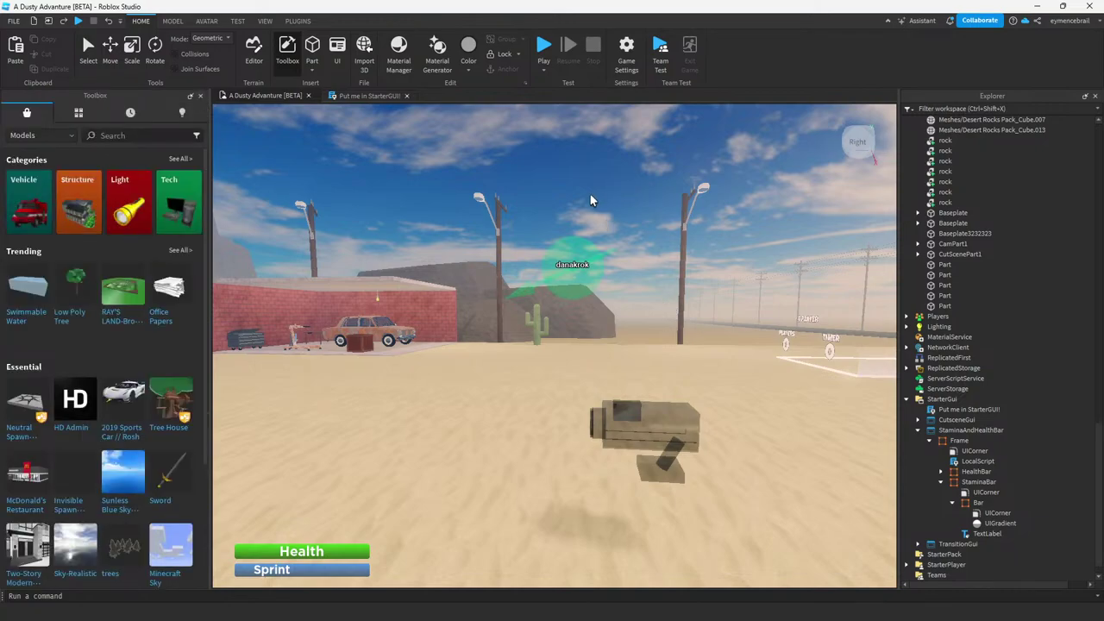
pyautogui.moveTo(591, 194); pyautogui.dragTo(590, 194, button='right')
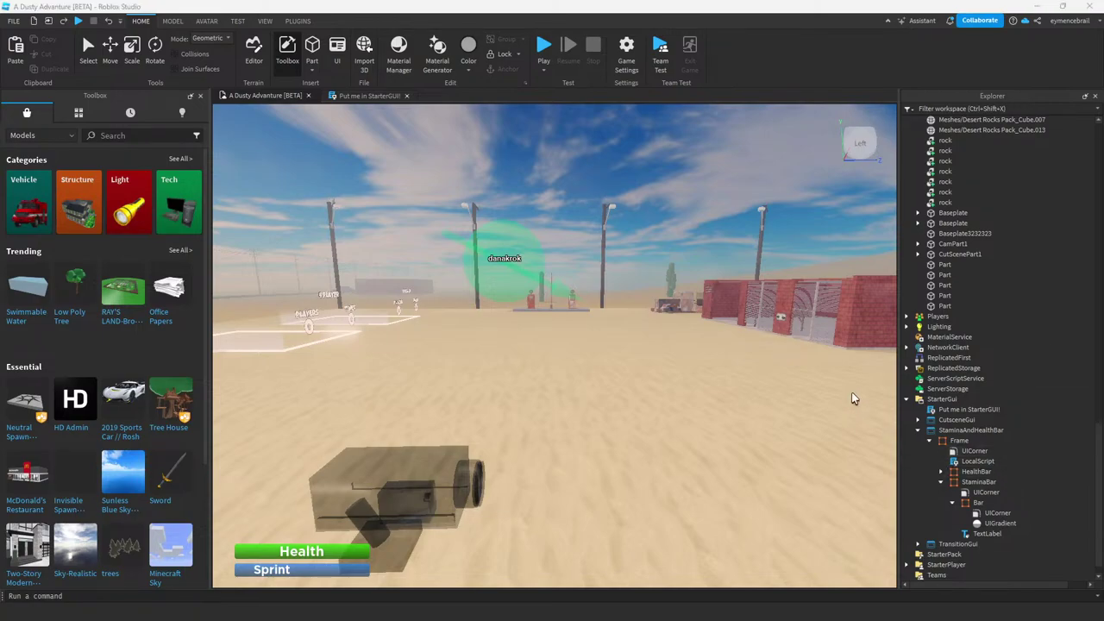
pyautogui.press('s')
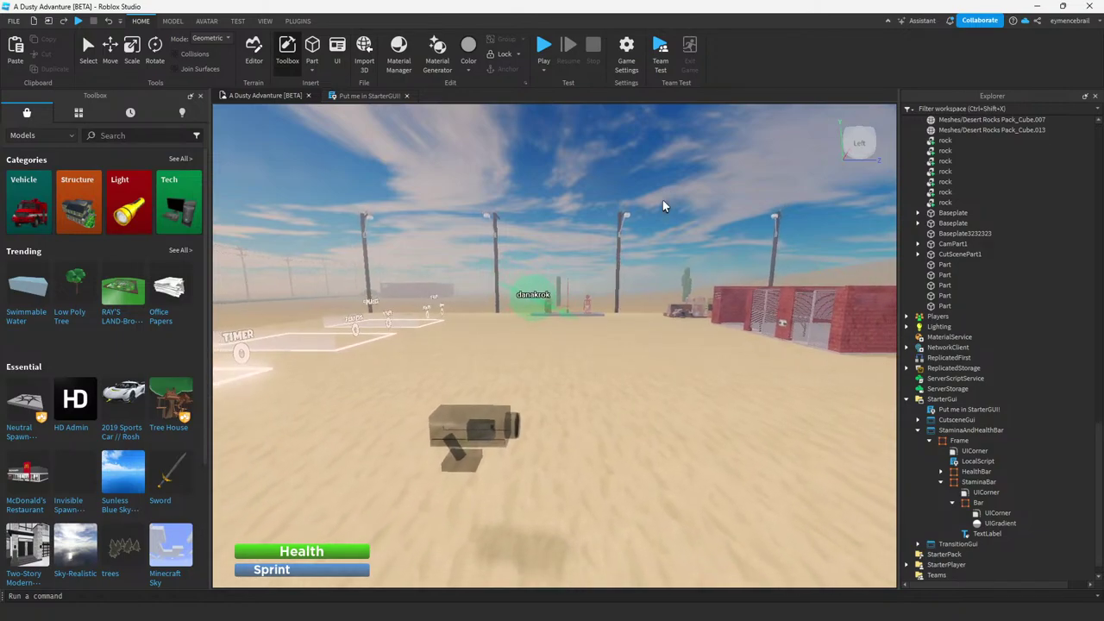
pyautogui.click(213, 25)
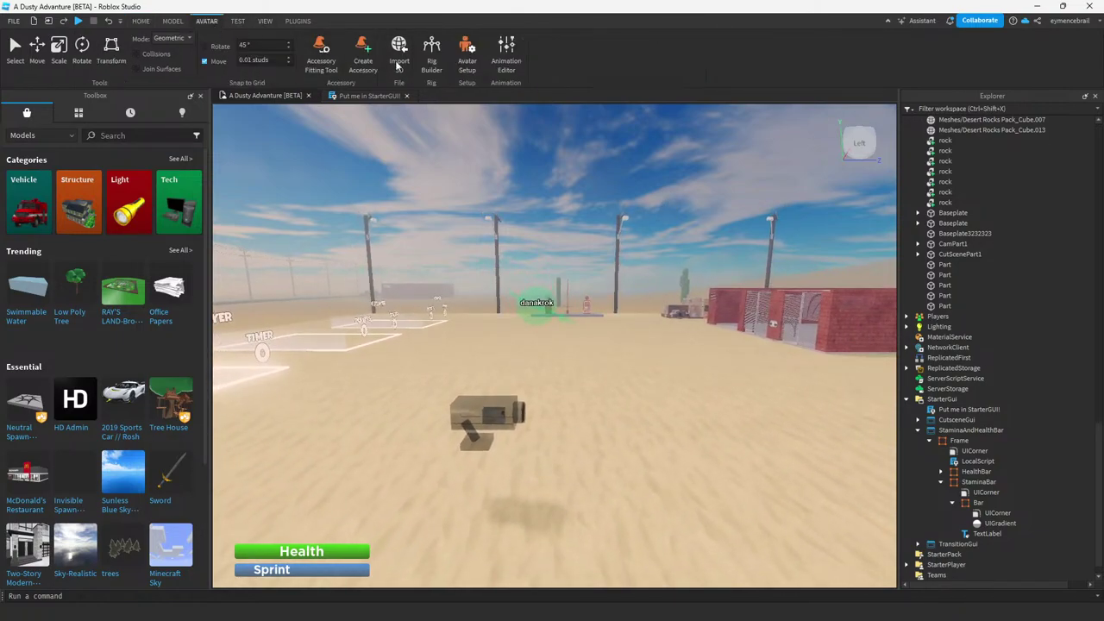
pyautogui.click(432, 60)
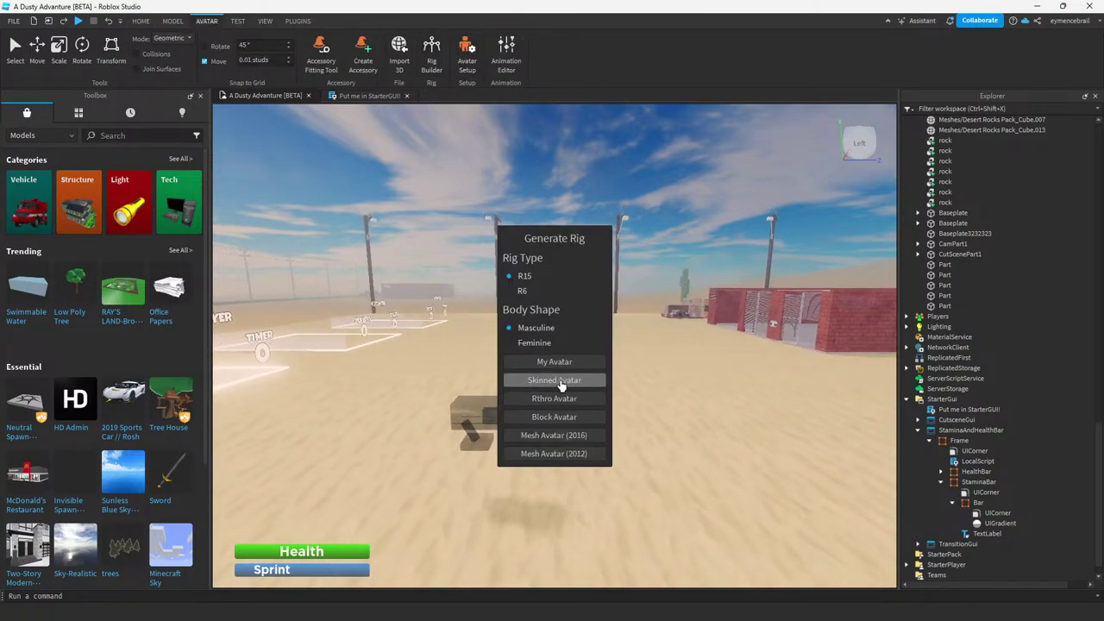
pyautogui.click(596, 366)
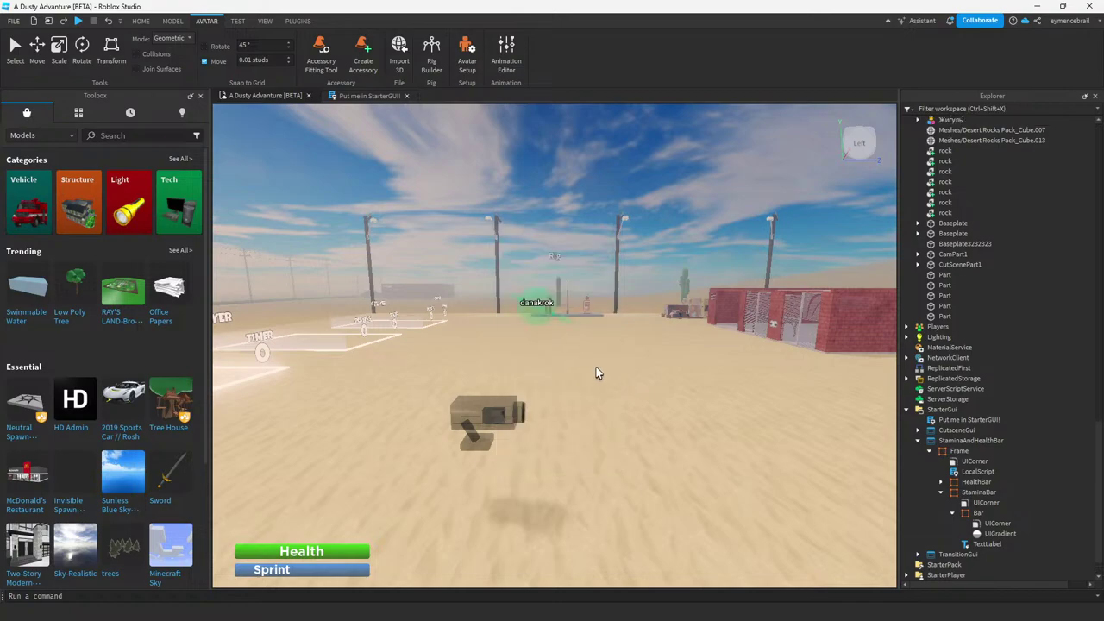
# Examine the inserted rig up close and from a distance.
pyautogui.moveTo(596, 367); pyautogui.dragTo(608, 361, button='right')
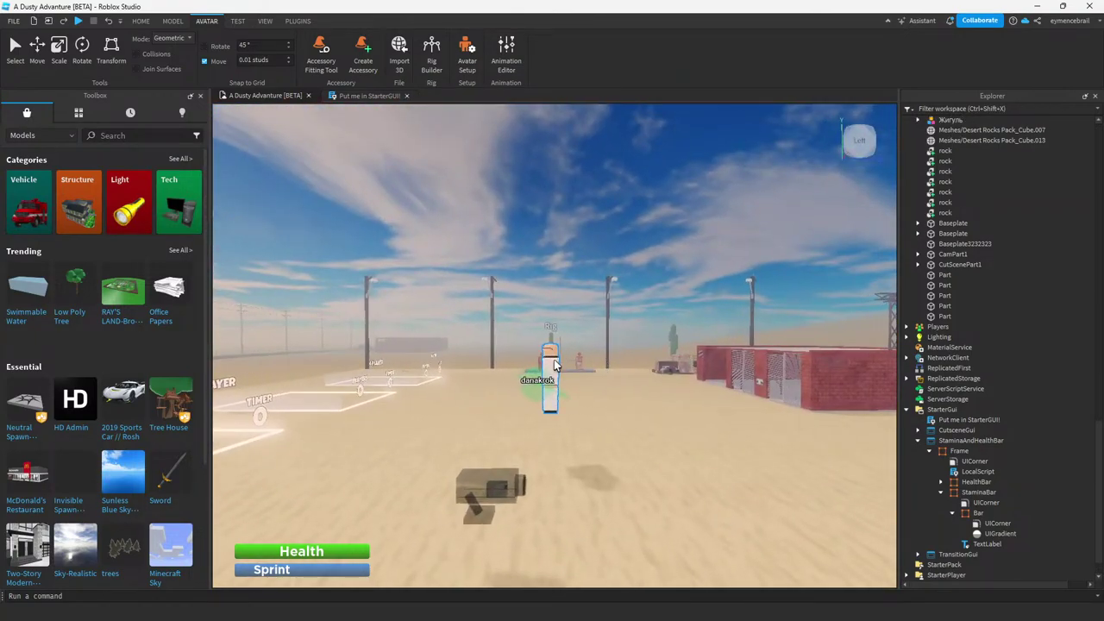
pyautogui.press('w')
pyautogui.press('a')
pyautogui.moveTo(557, 372); pyautogui.dragTo(515, 394, button='right')
pyautogui.press('w')
pyautogui.press('a')
pyautogui.press('w')
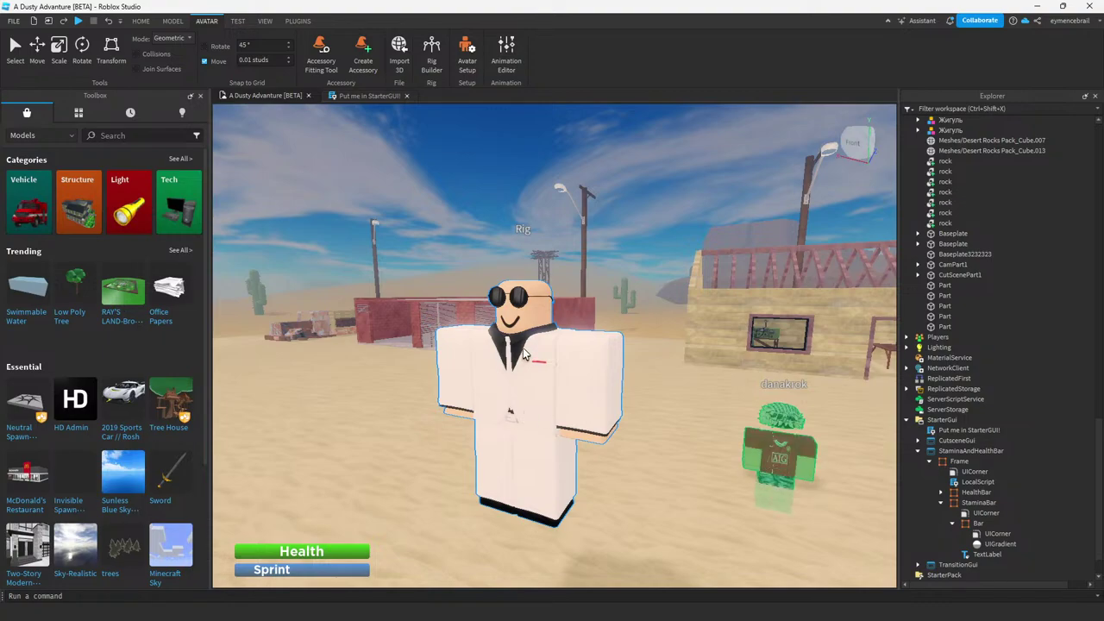
pyautogui.moveTo(524, 348); pyautogui.dragTo(434, 214, button='right')
pyautogui.press('s')
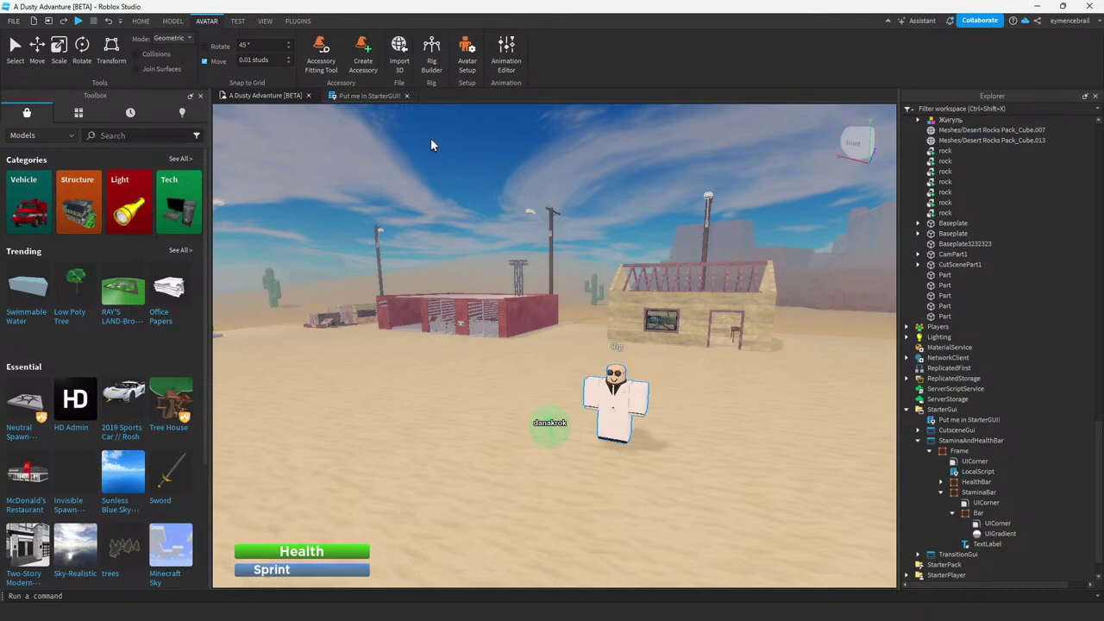
# Switch to the browser to view the collaborator's Roblox profile, moving its window out of the way.
pyautogui.click(171, 22)
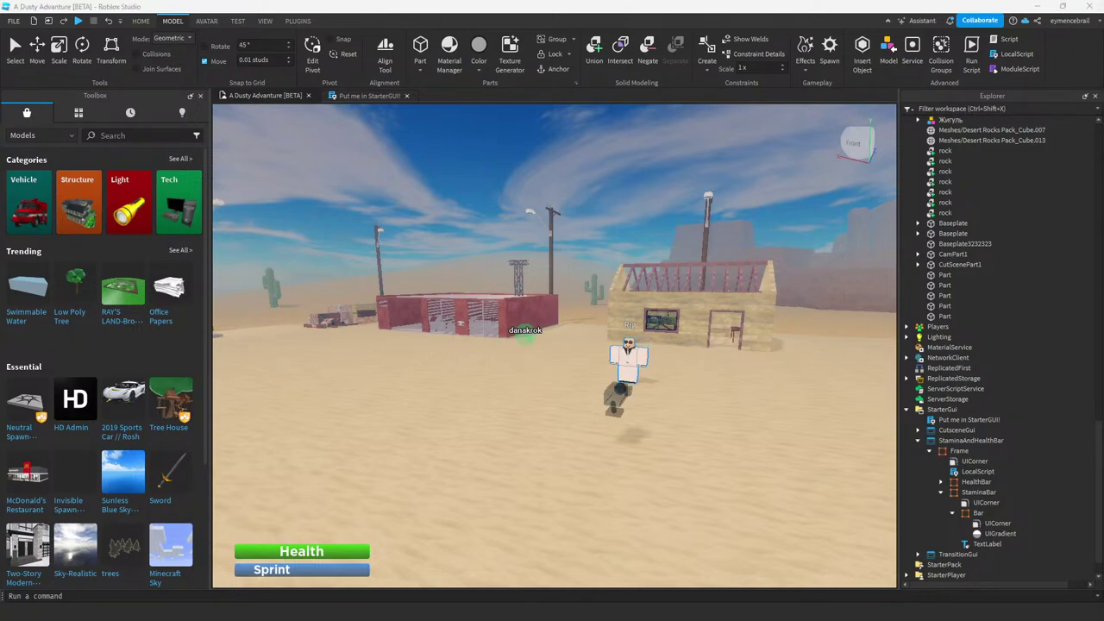
pyautogui.click(651, 614)
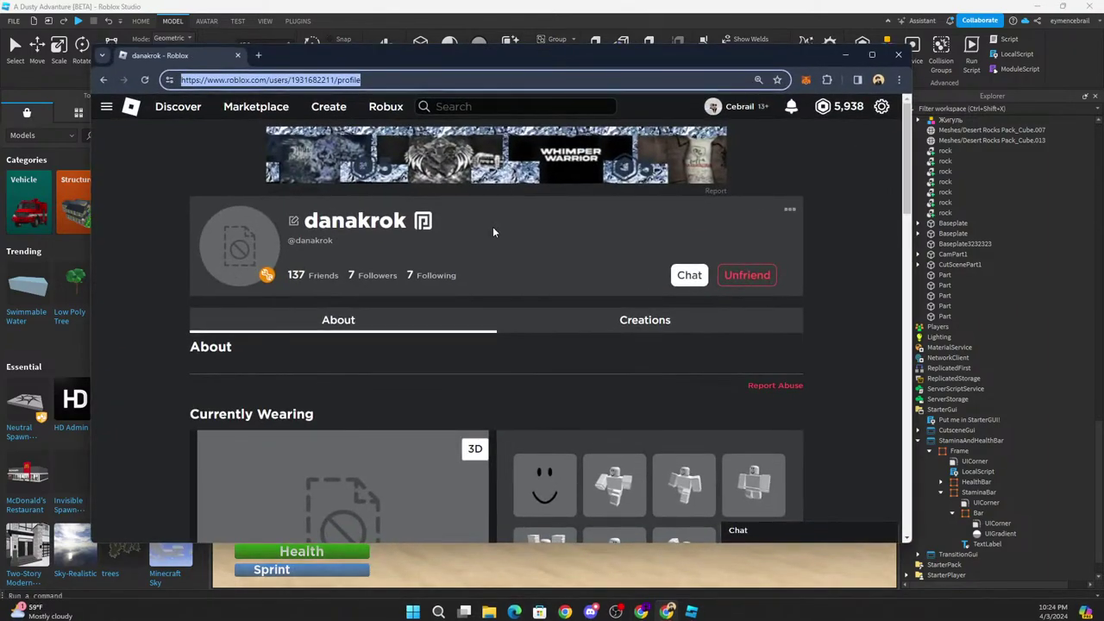
pyautogui.moveTo(599, 44); pyautogui.dragTo(1103, 112)
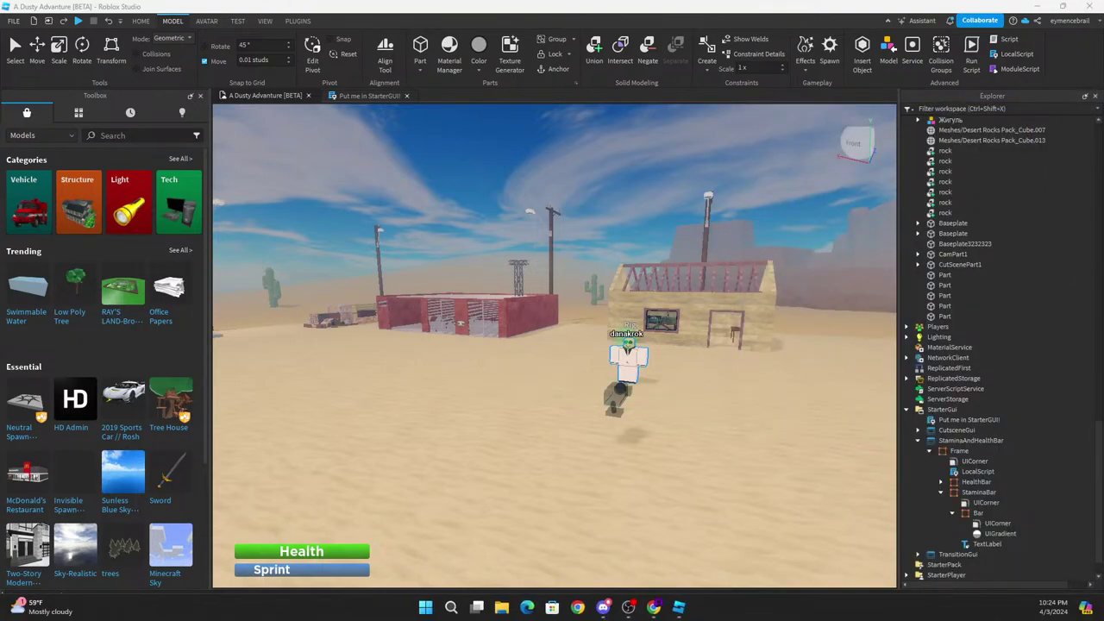
pyautogui.moveTo(522, 304); pyautogui.dragTo(503, 308, button='right')
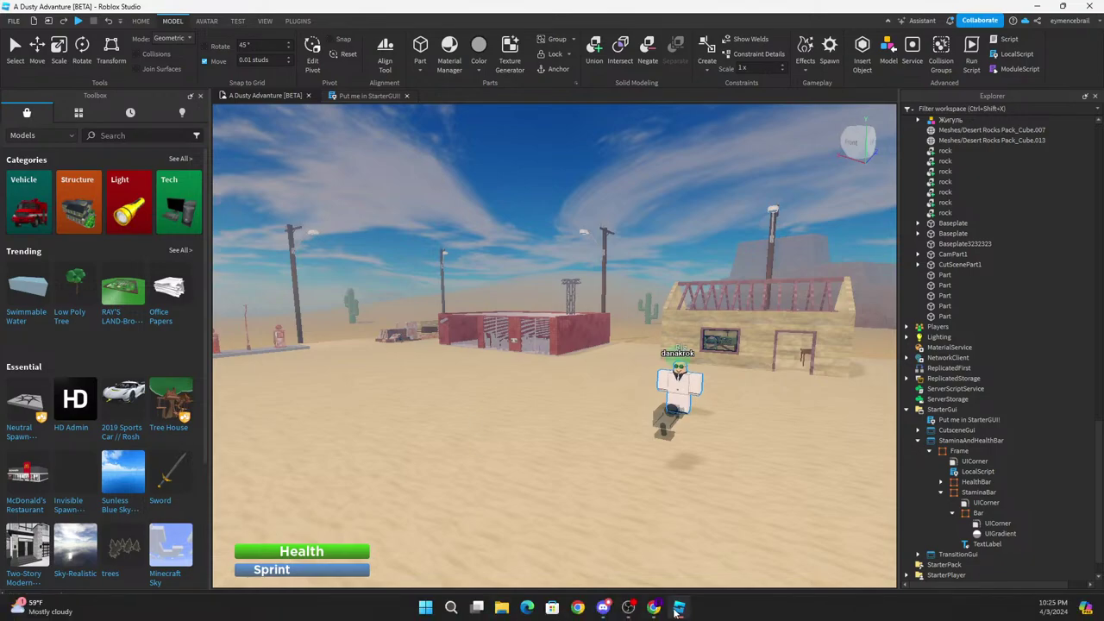
pyautogui.click(654, 611)
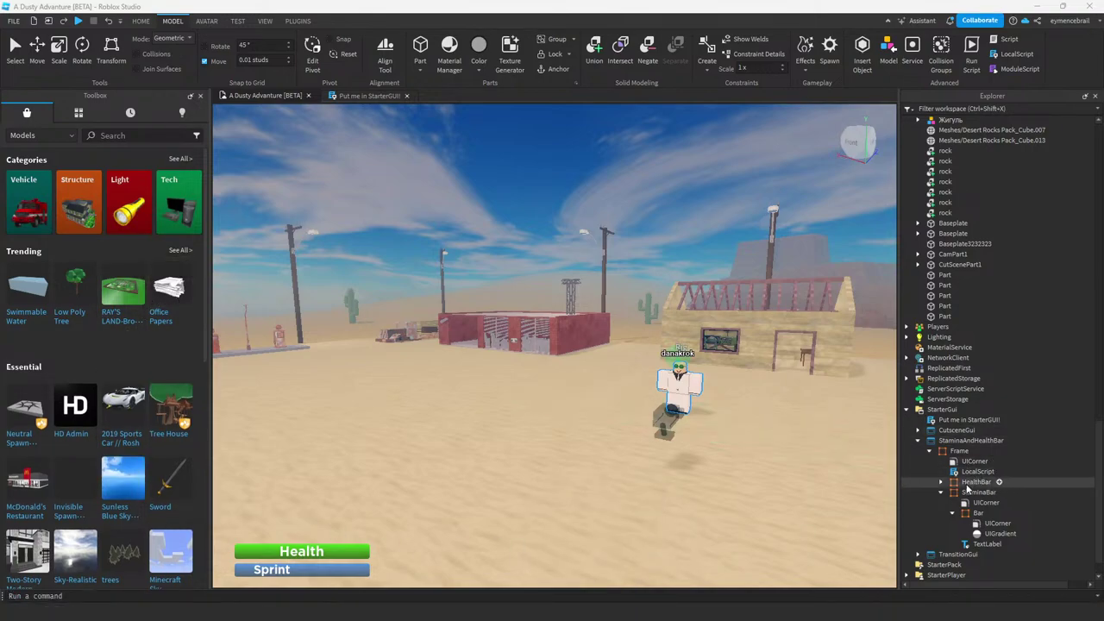
# Expand the HealthBar's contents and move its Health text label left, flush with the bar's left edge.
pyautogui.click(913, 485)
pyautogui.click(977, 471)
pyautogui.click(940, 481)
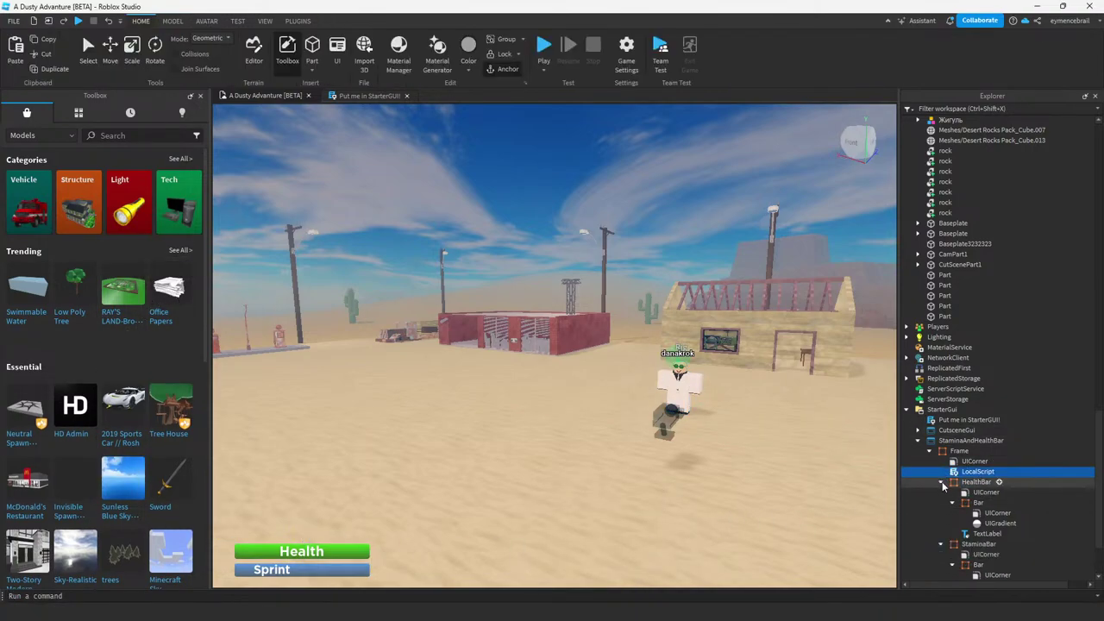
pyautogui.click(978, 503)
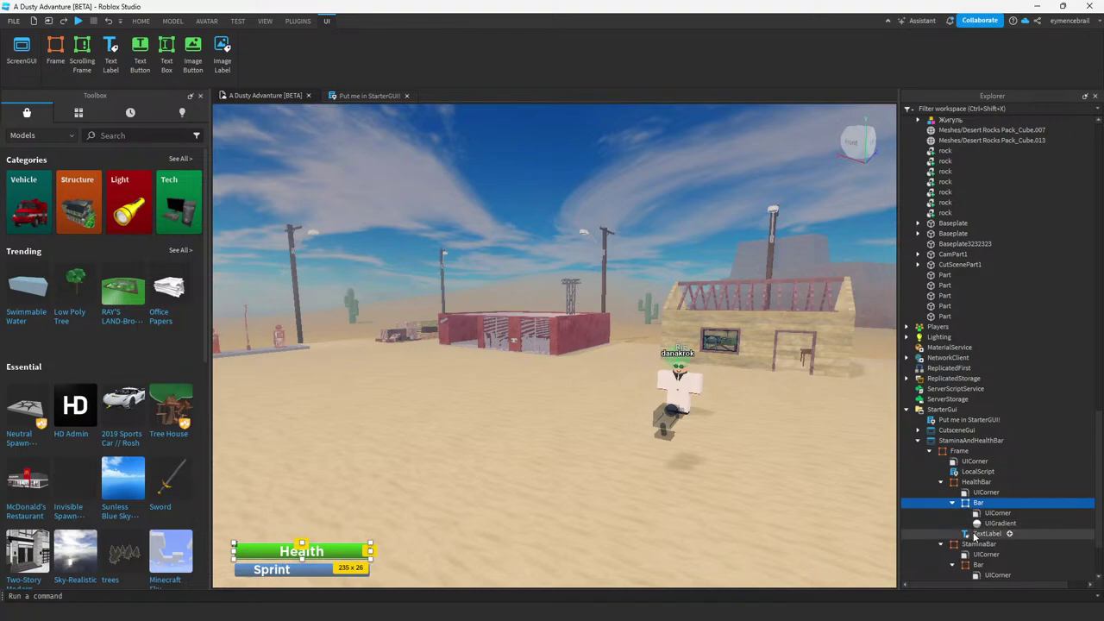
pyautogui.click(987, 533)
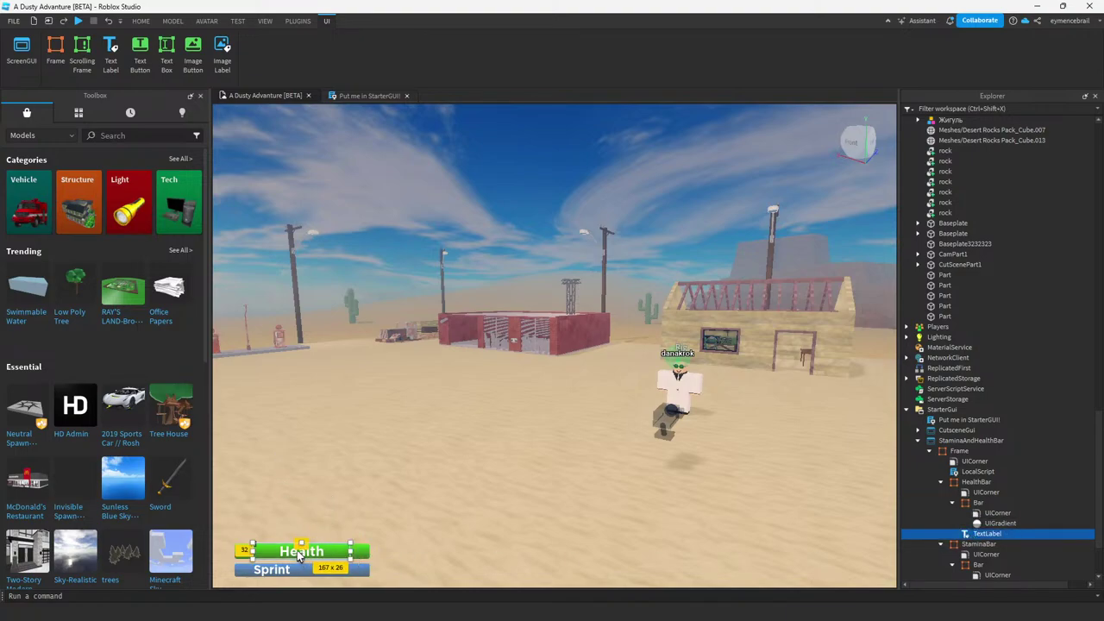
pyautogui.moveTo(298, 552); pyautogui.dragTo(281, 552)
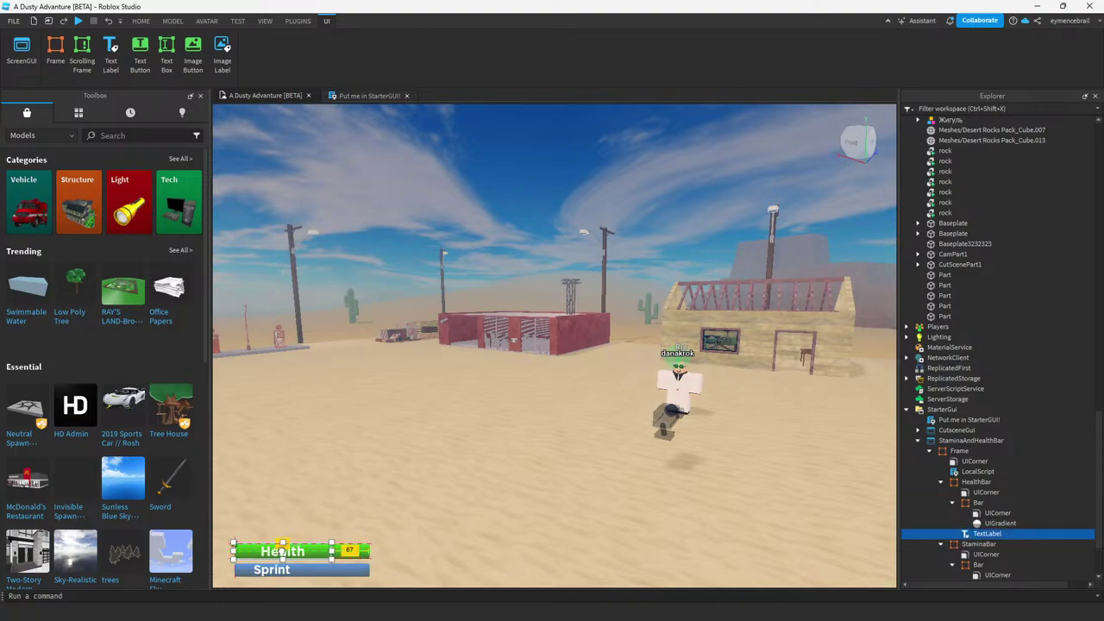
# Move the Sprint text label left, close to the StaminaBar's left edge, and deselect it.
pyautogui.click(273, 573)
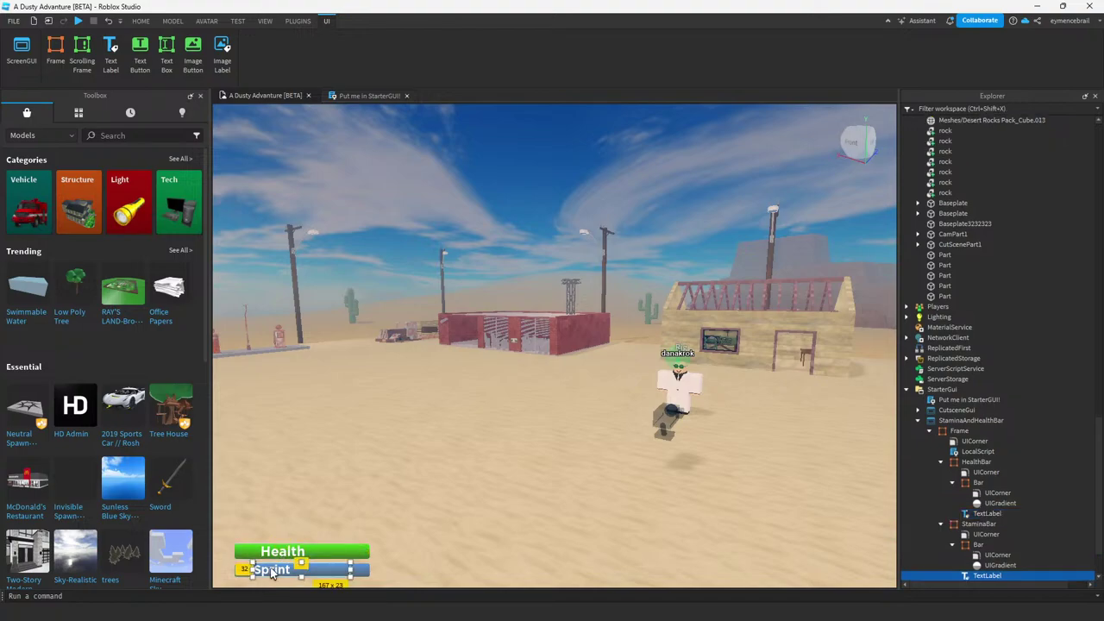
pyautogui.moveTo(272, 571); pyautogui.dragTo(257, 567)
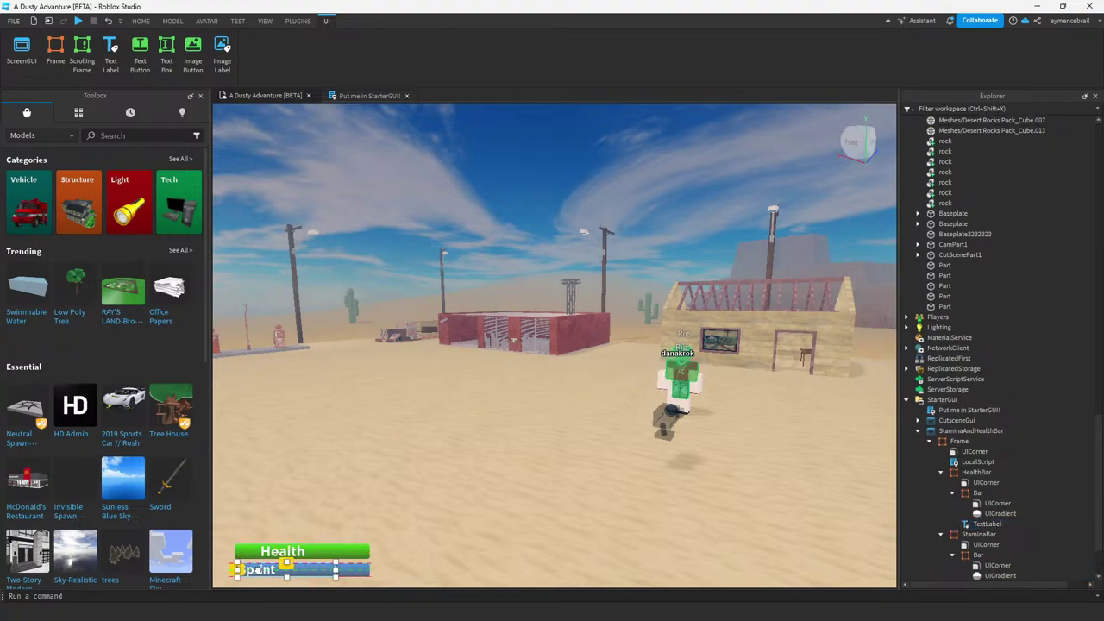
pyautogui.click(252, 452)
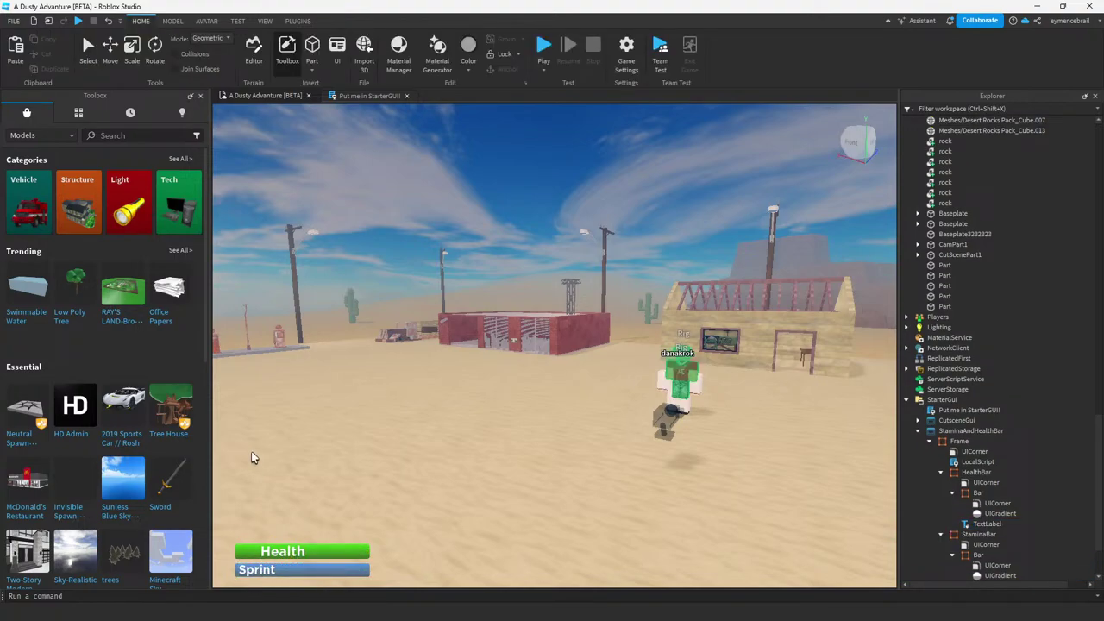
# Select the HealthBar's text label and show its properties.
pyautogui.click(295, 552)
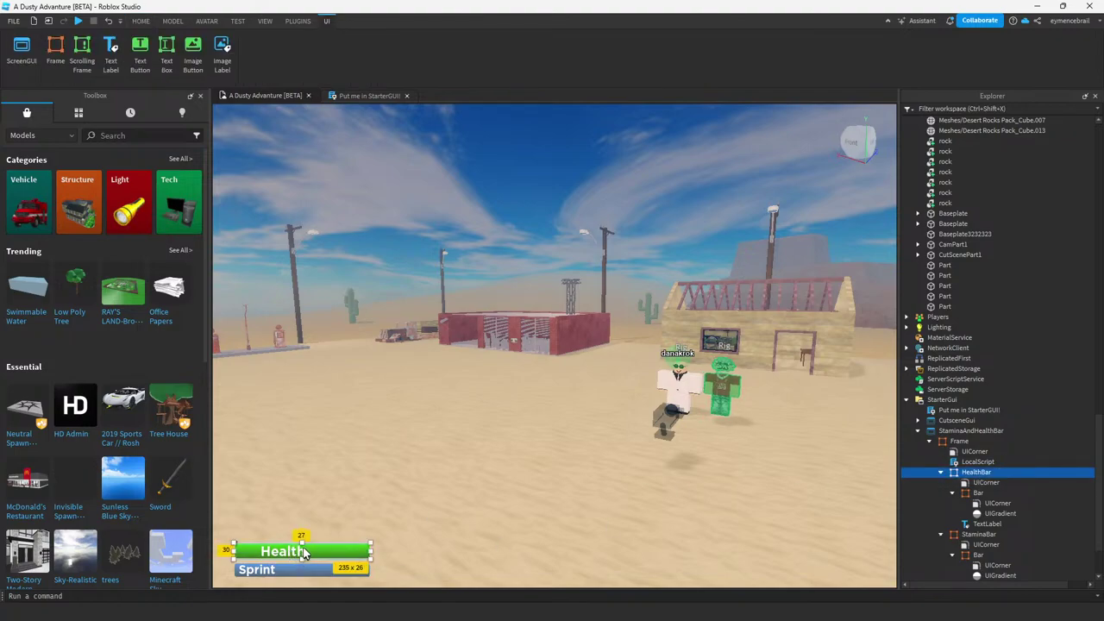
pyautogui.click(935, 524)
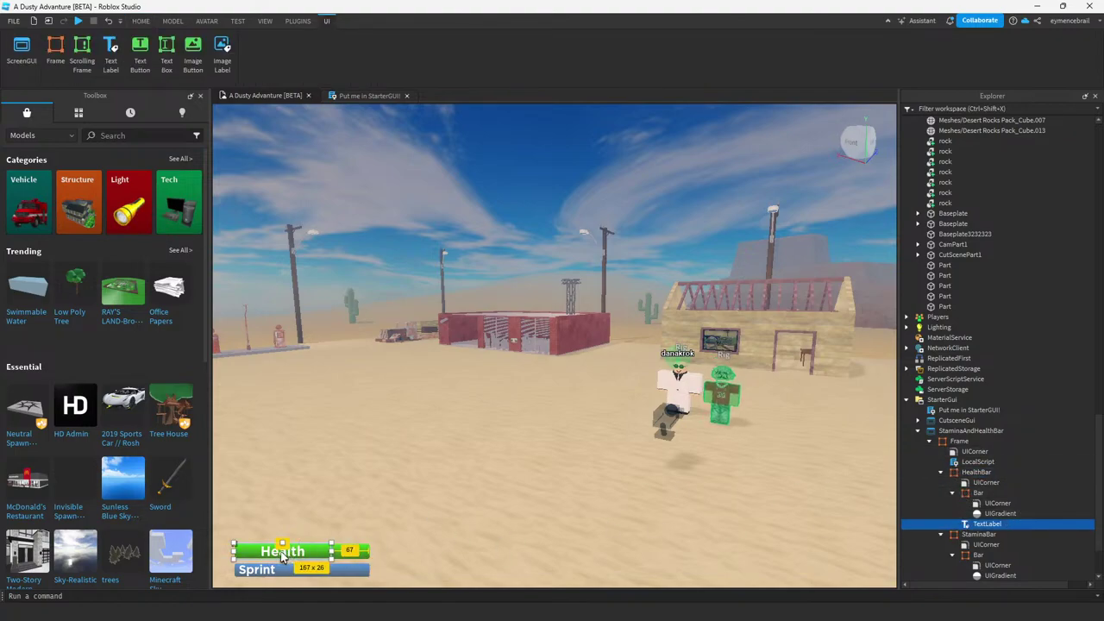
pyautogui.click(261, 22)
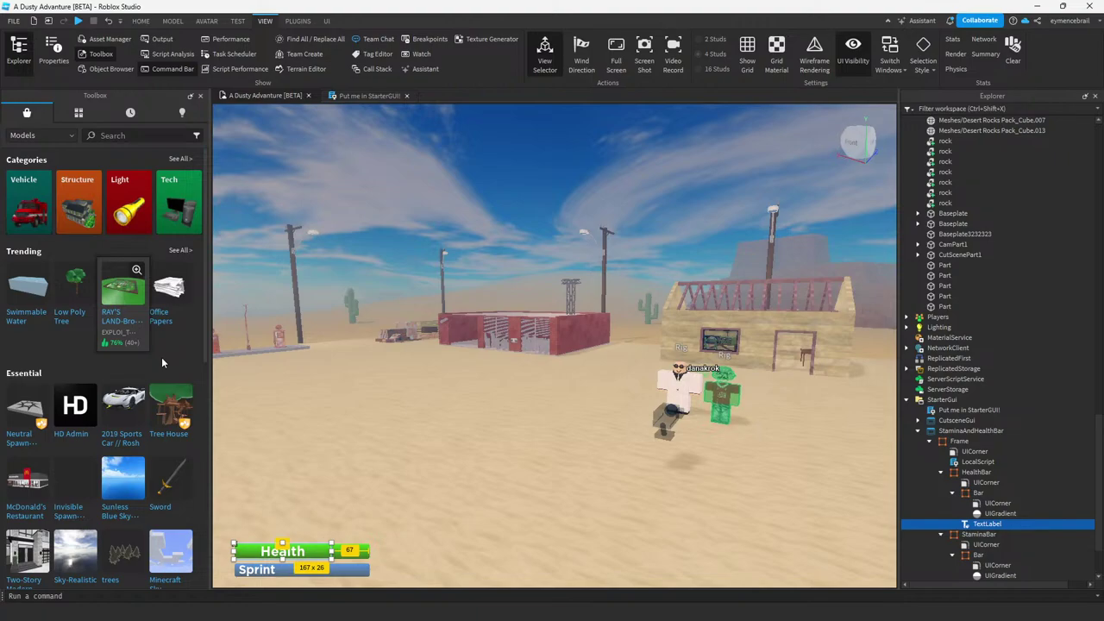
pyautogui.scroll(-2, 124, 396)
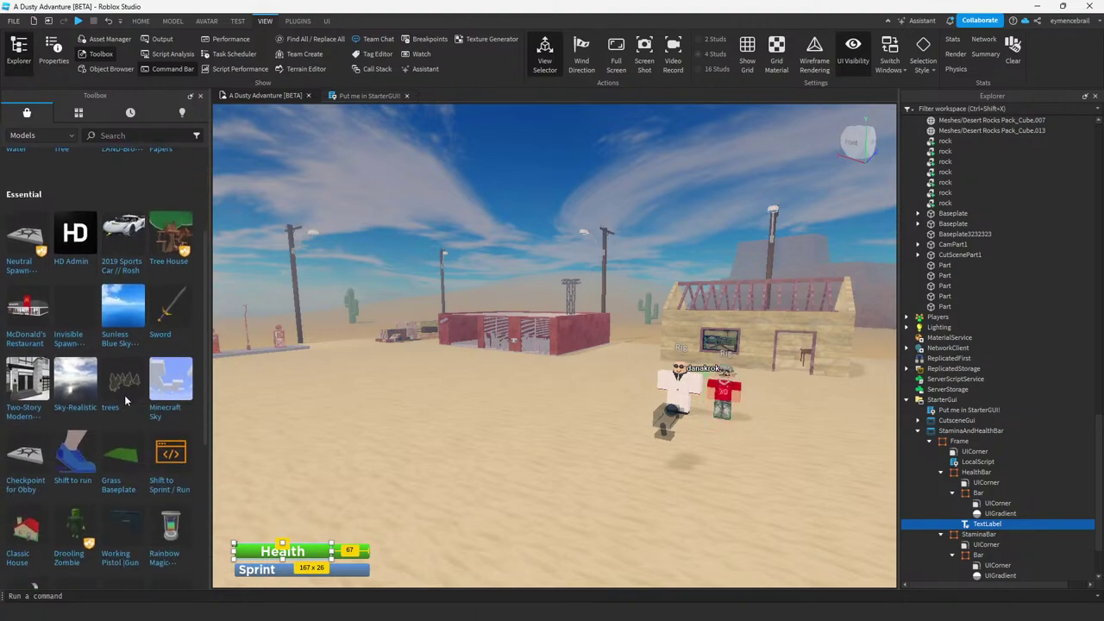
pyautogui.scroll(2, 125, 395)
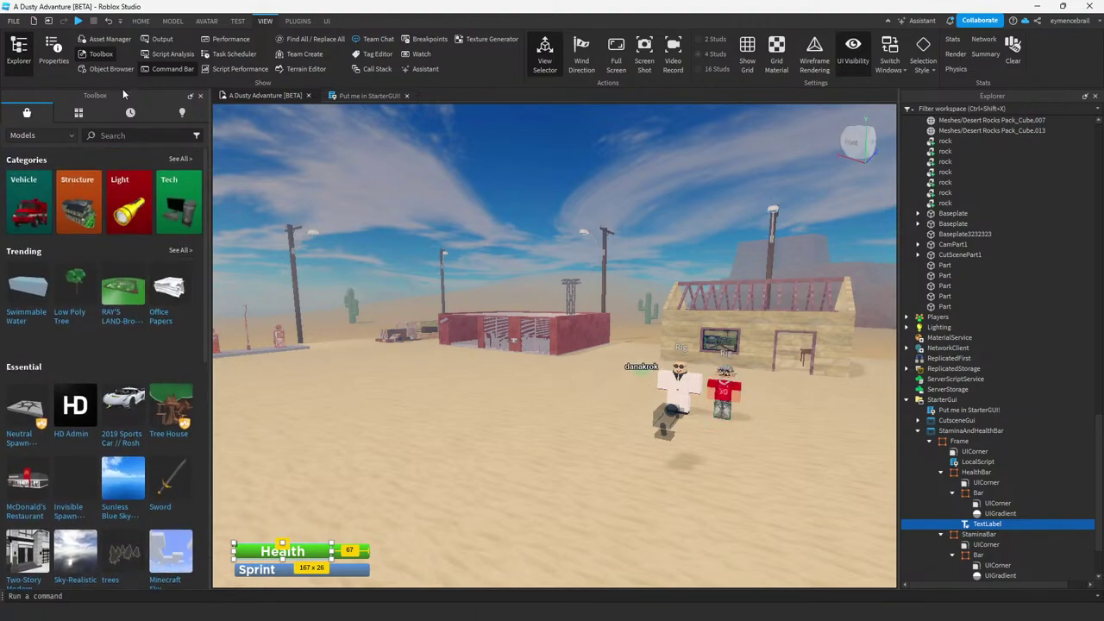
pyautogui.click(54, 51)
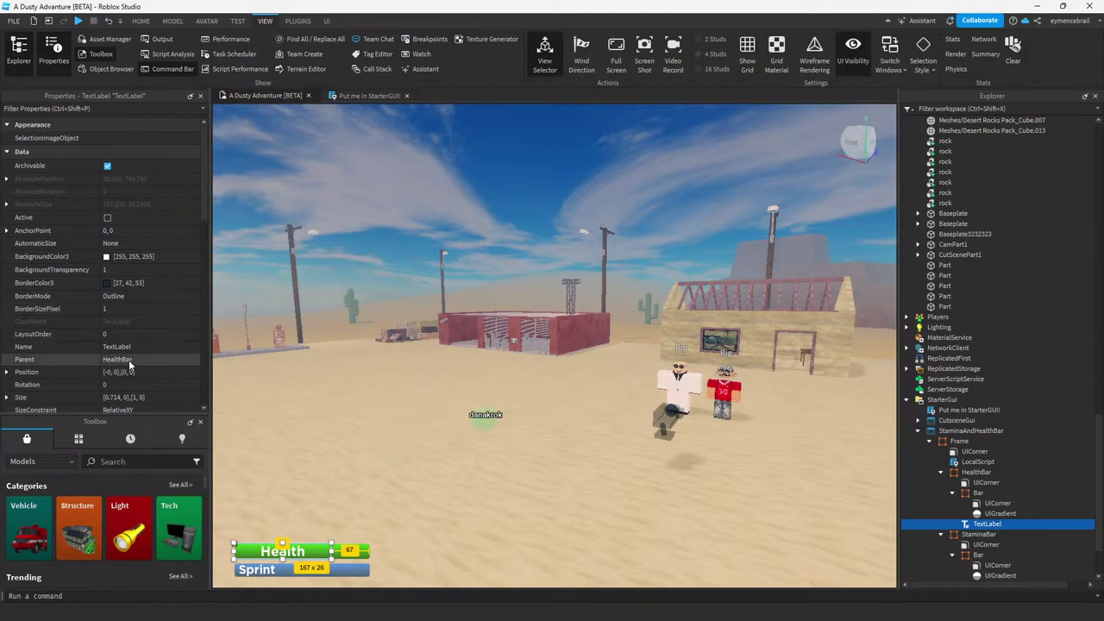
# Set the Health text label's TextXAlignment to Left and deselect the label.
pyautogui.scroll(-3, 131, 371)
pyautogui.scroll(-8, 129, 372)
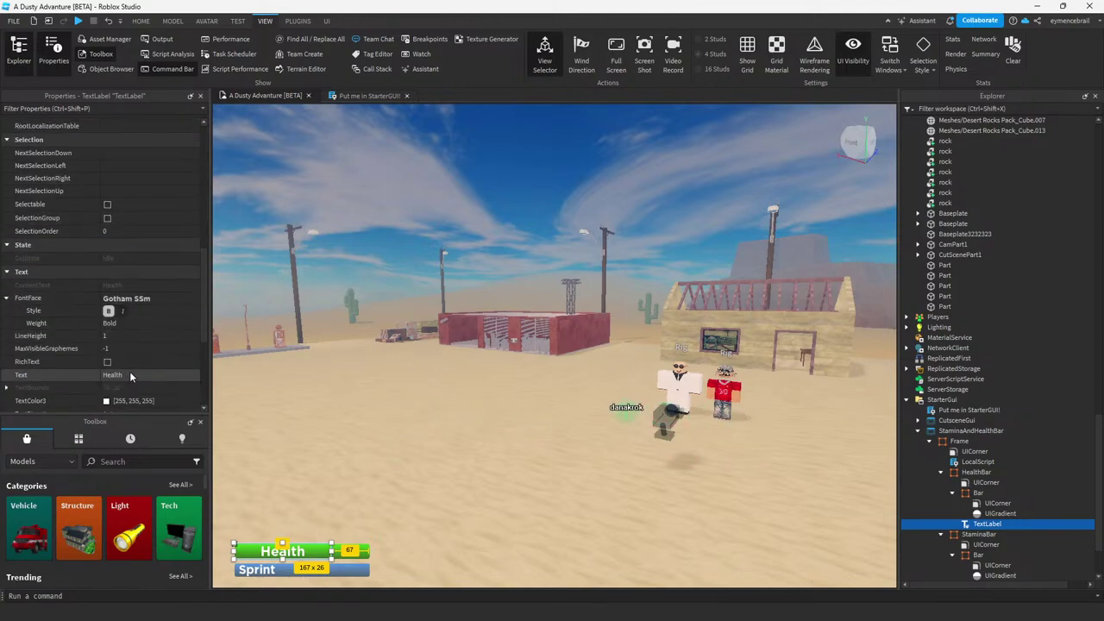
pyautogui.scroll(-2, 133, 368)
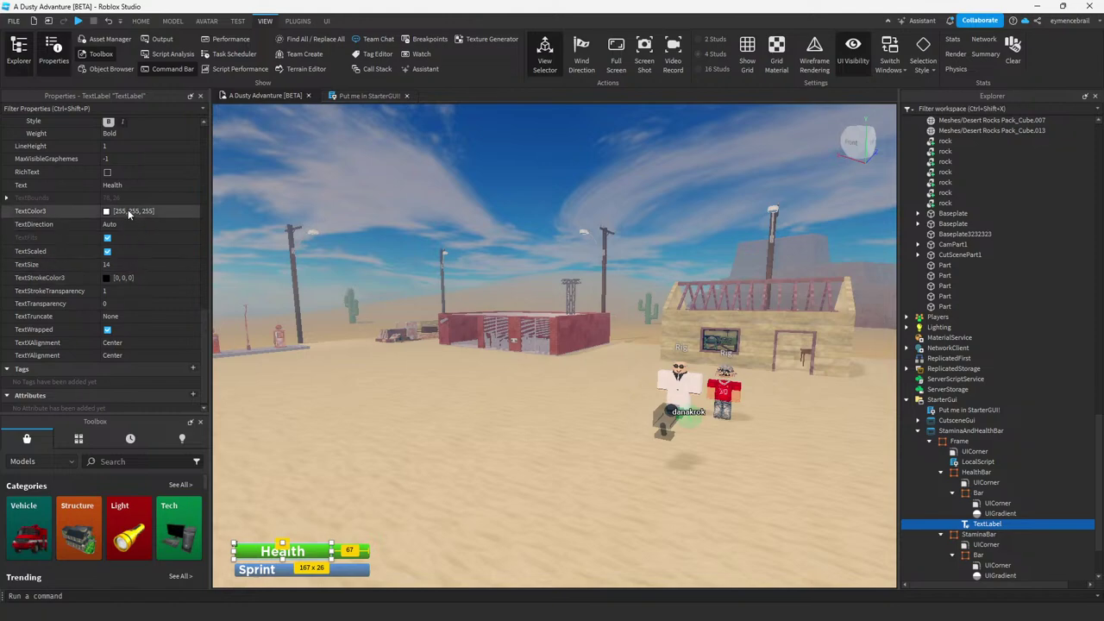
pyautogui.scroll(-1, 133, 240)
pyautogui.scroll(5, 133, 239)
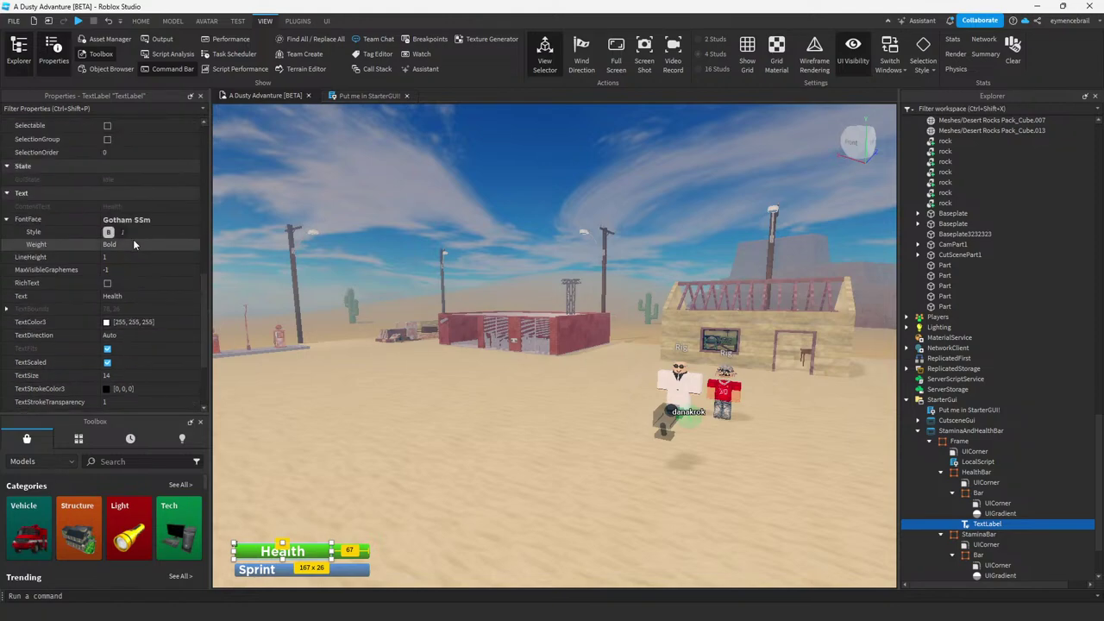
pyautogui.scroll(-5, 133, 245)
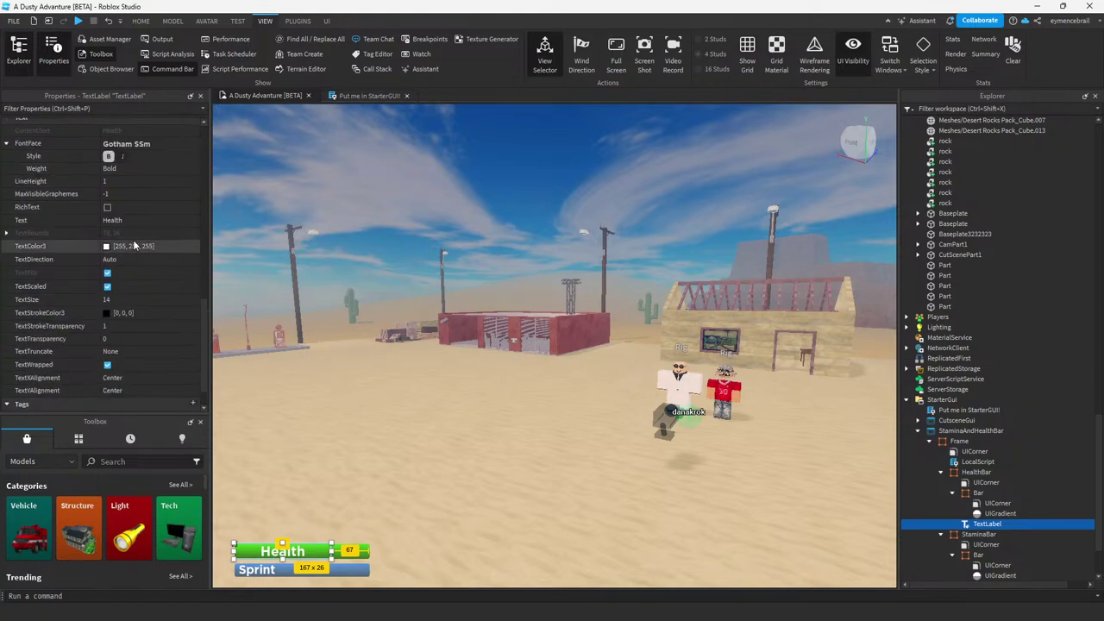
pyautogui.click(128, 343)
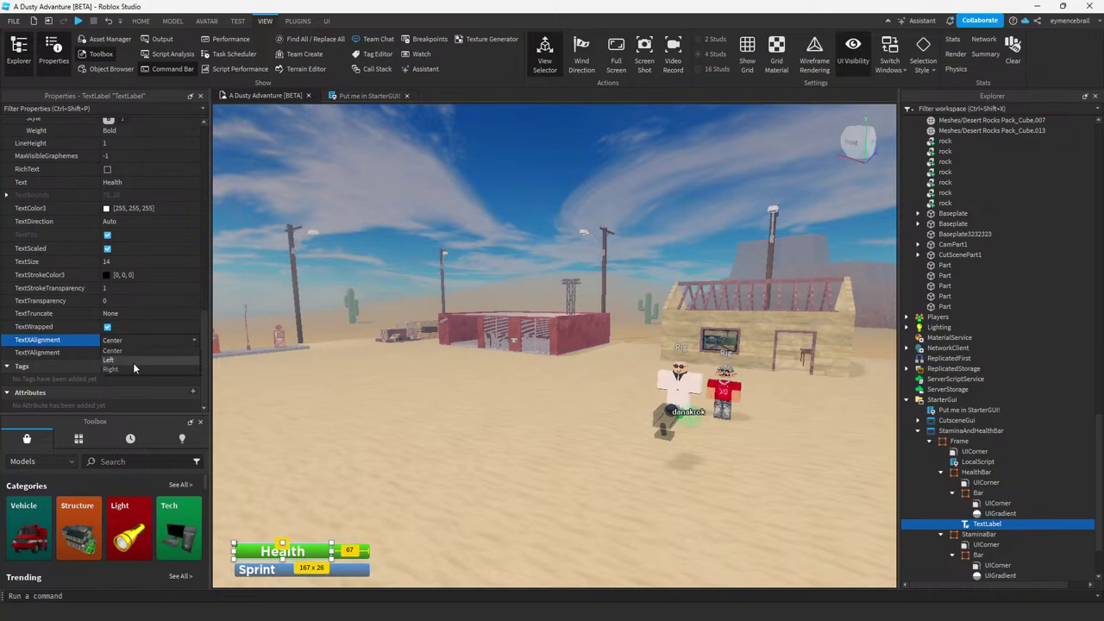
pyautogui.click(132, 362)
pyautogui.click(456, 215)
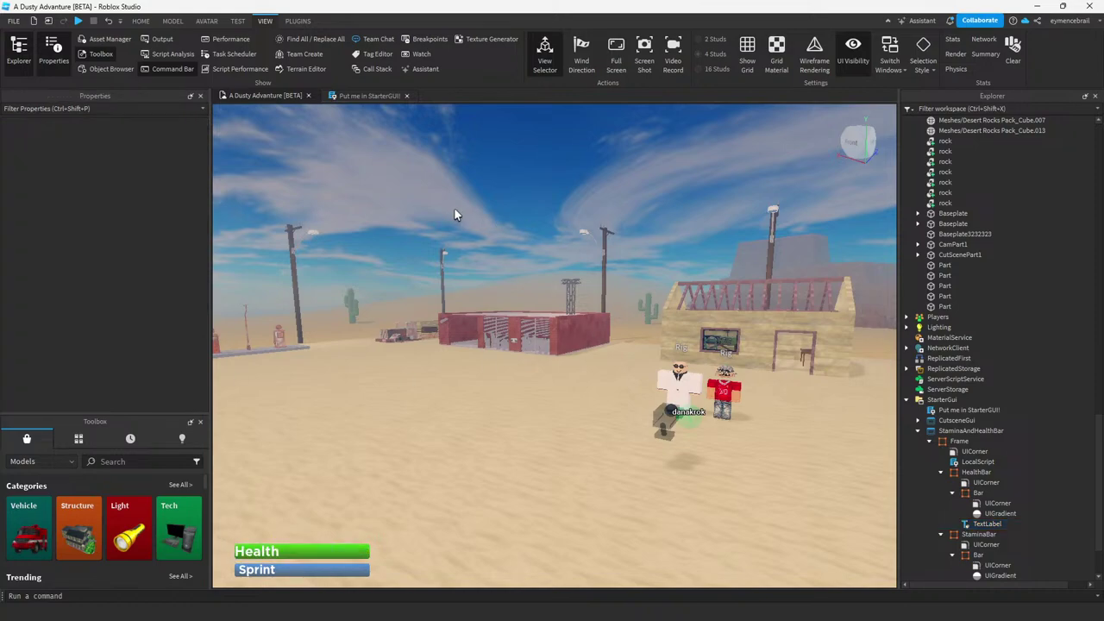
# Shift the Health text label slightly right to a horizontal position scale of about 0.029, and deselect it.
pyautogui.click(259, 556)
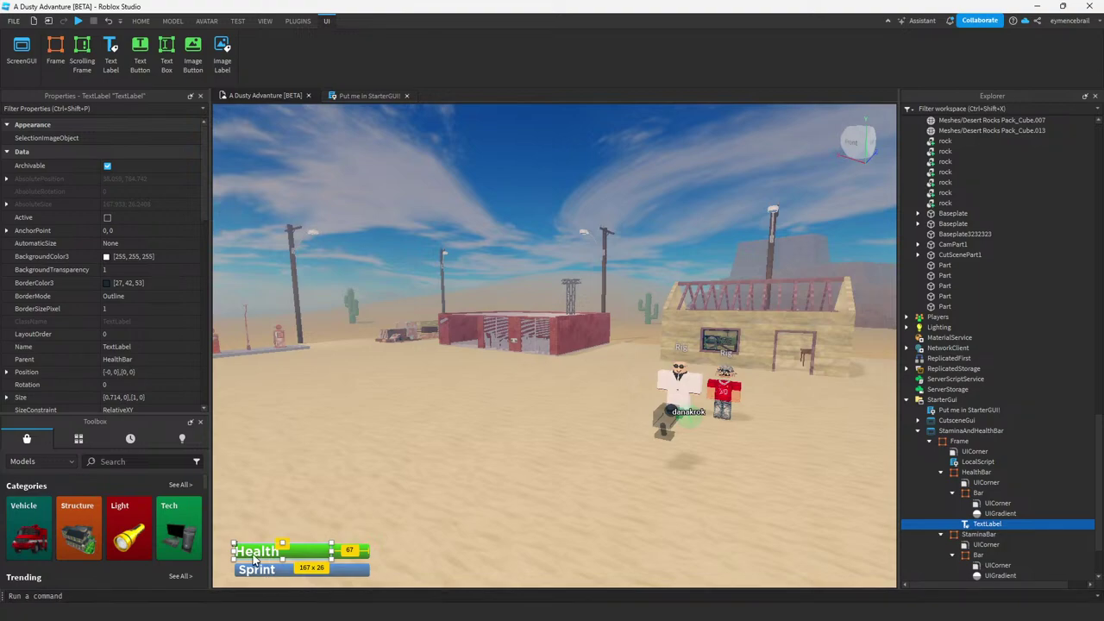
pyautogui.moveTo(253, 558); pyautogui.dragTo(258, 558)
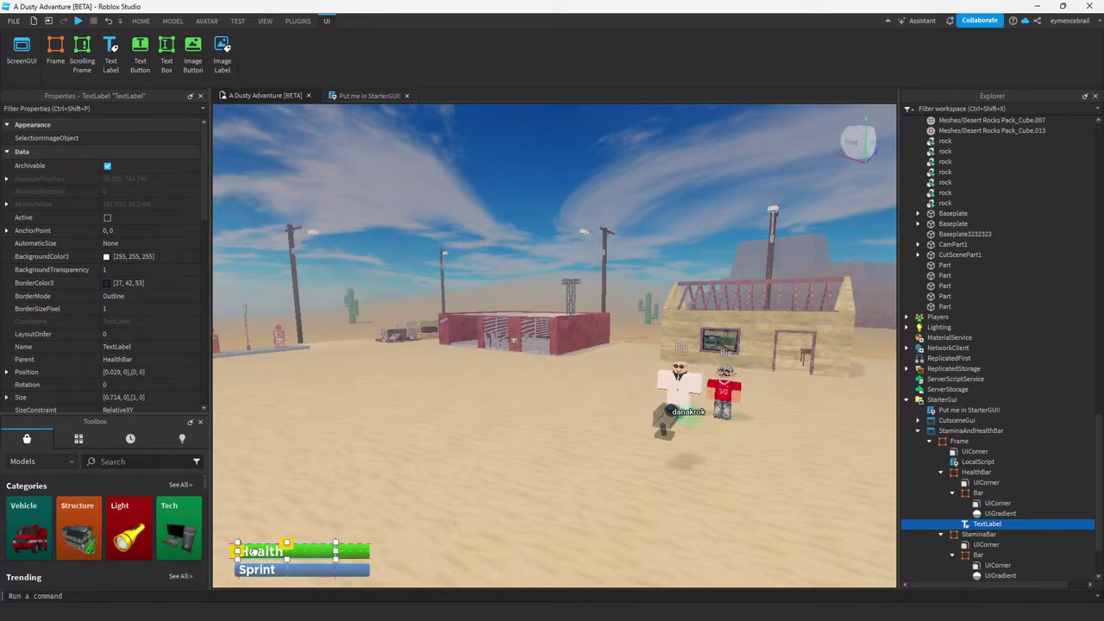
pyautogui.click(397, 247)
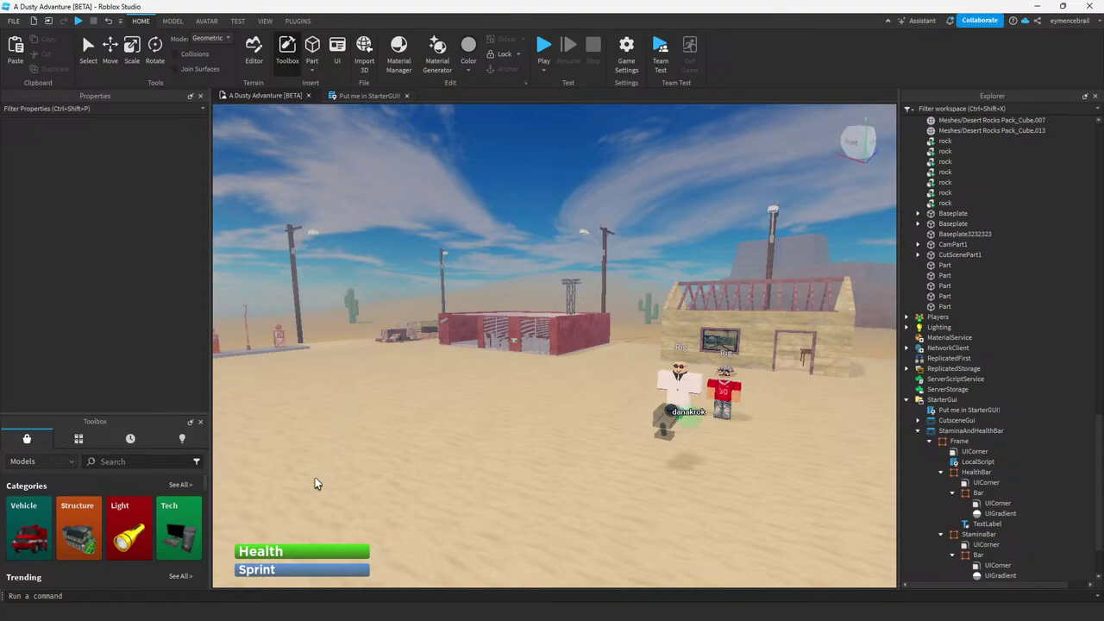
# Try stretching the StaminaBar's inner Bar upward to a height of about 30 px.
pyautogui.click(984, 545)
pyautogui.click(977, 556)
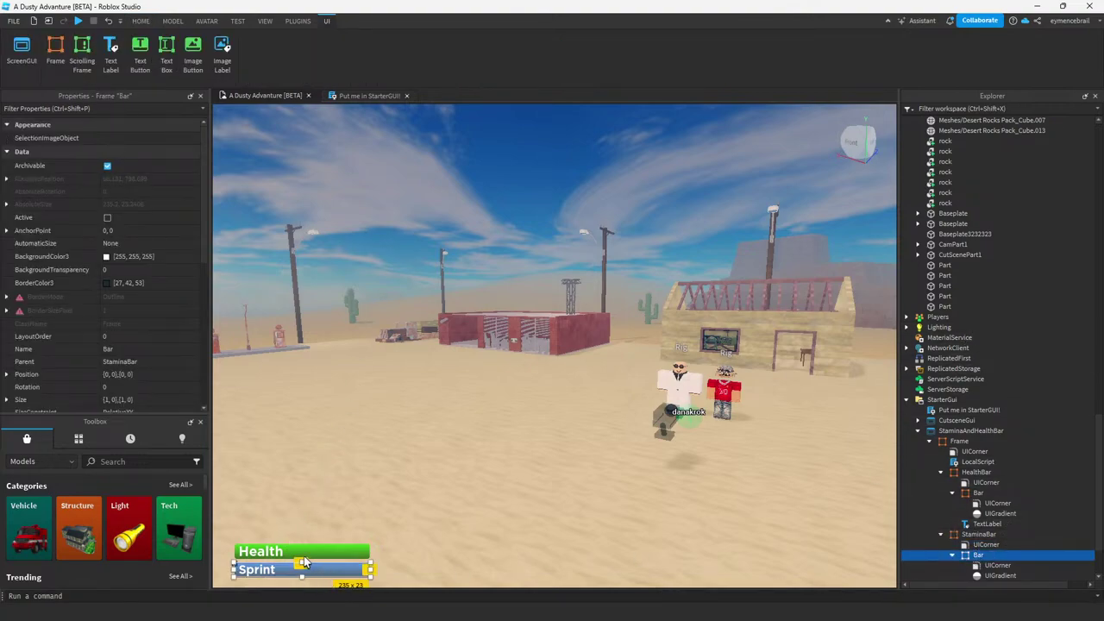
pyautogui.moveTo(302, 562); pyautogui.dragTo(301, 558)
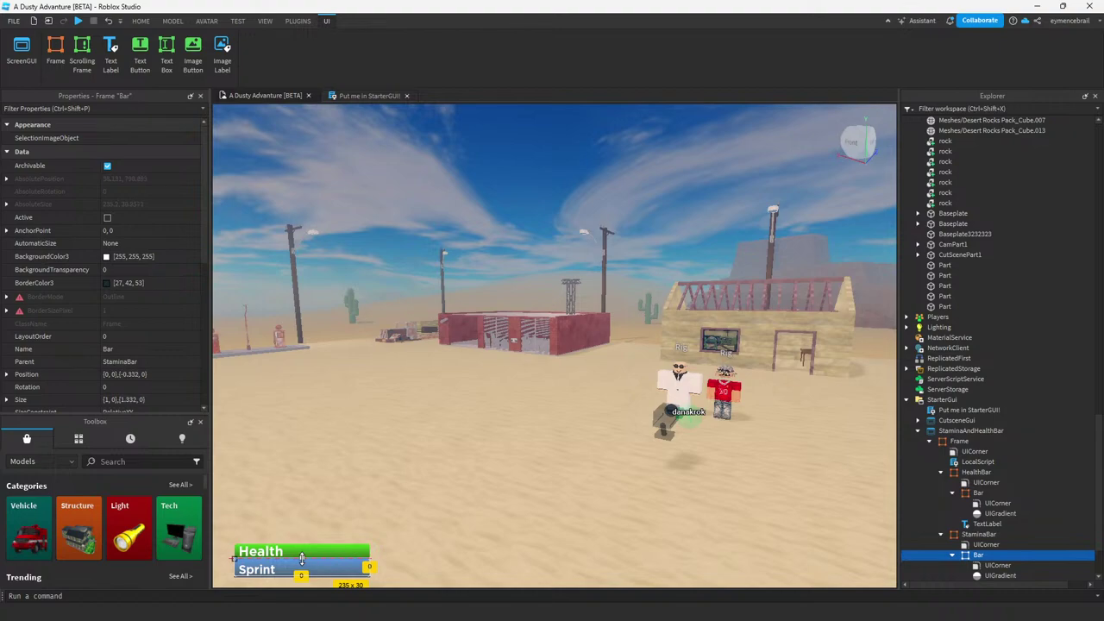
# Stretch the StaminaBar frame upward to a height of about 30 px and deselect it.
pyautogui.click(979, 534)
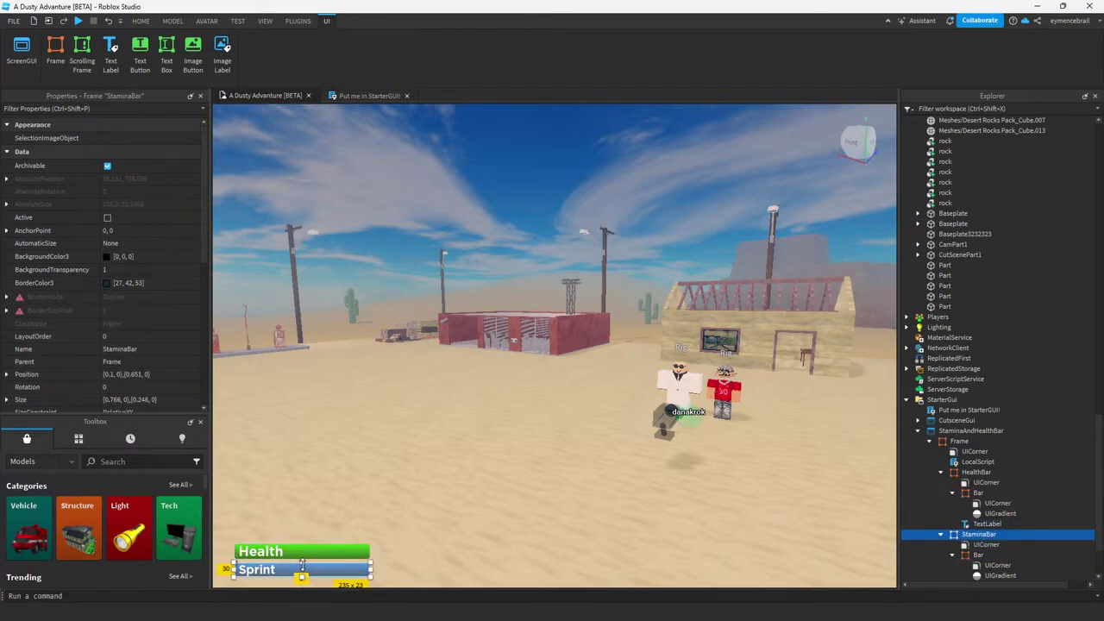
pyautogui.moveTo(302, 563); pyautogui.dragTo(302, 559)
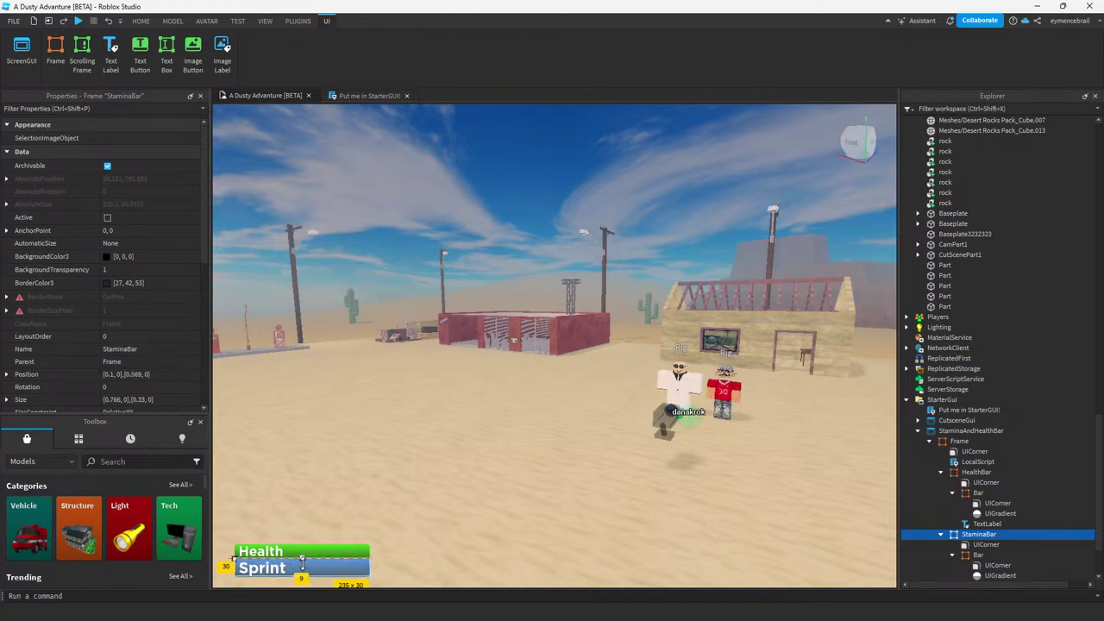
pyautogui.click(447, 217)
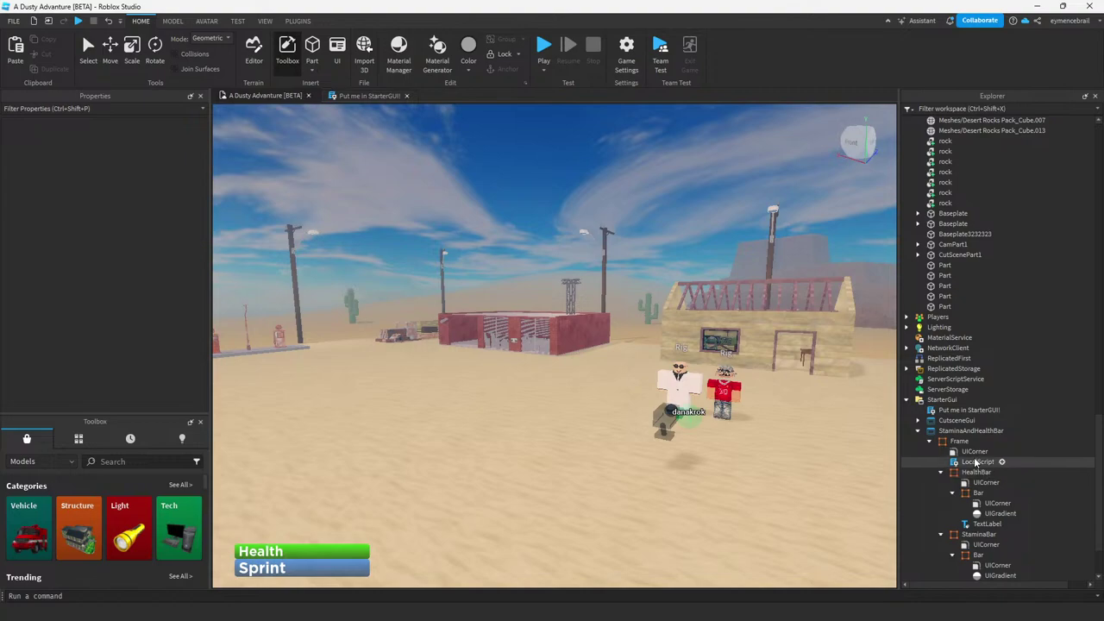
# Try to move the HealthBar upward in the viewport, away from the StaminaBar.
pyautogui.click(976, 472)
pyautogui.click(334, 556)
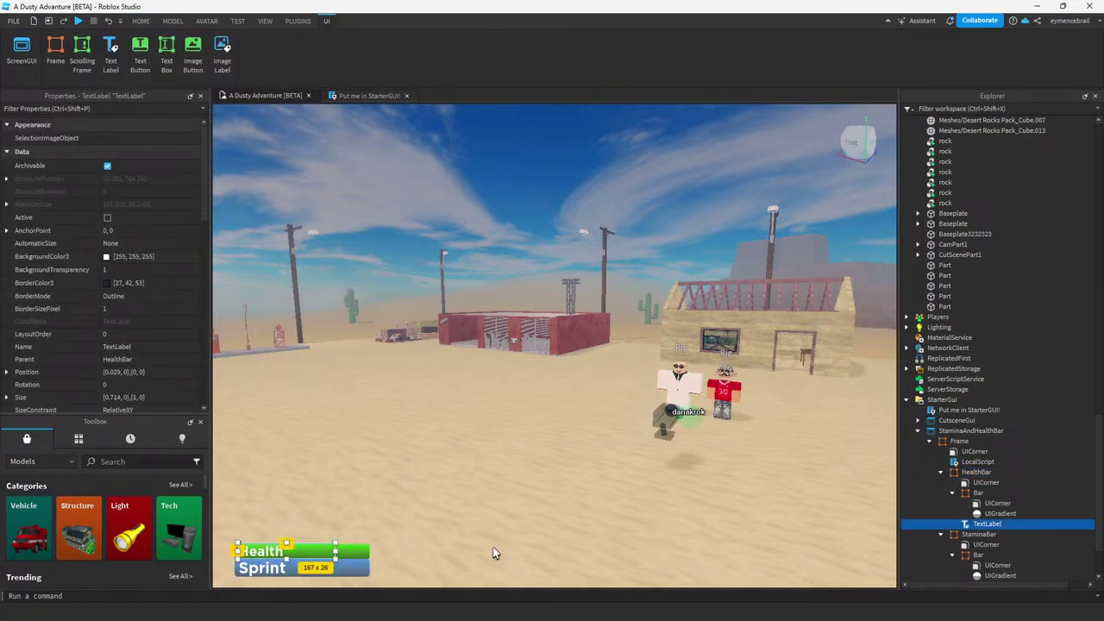
pyautogui.click(976, 472)
pyautogui.click(309, 557)
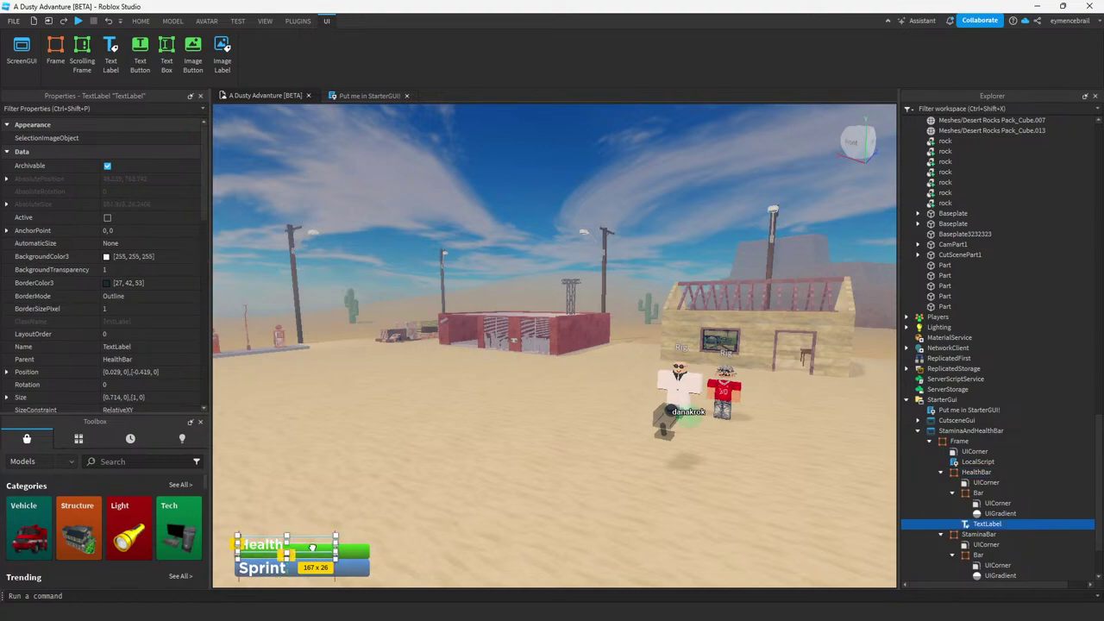
# Try a vertical position of 0.3 for the HealthBar frame and undo it.
pyautogui.click(971, 472)
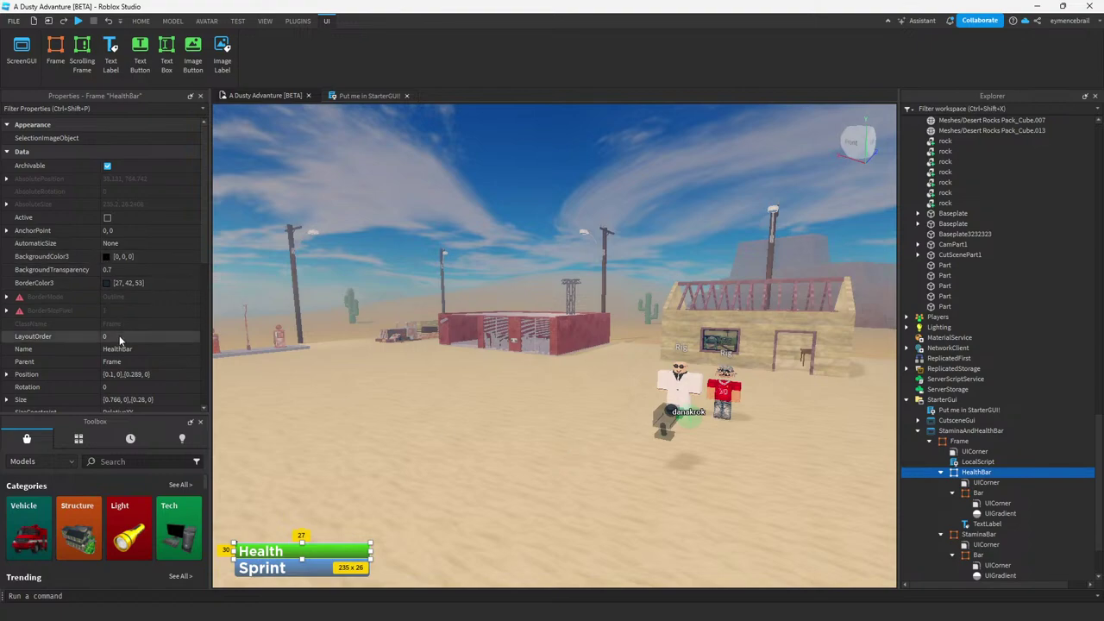
pyautogui.click(6, 374)
pyautogui.click(139, 401)
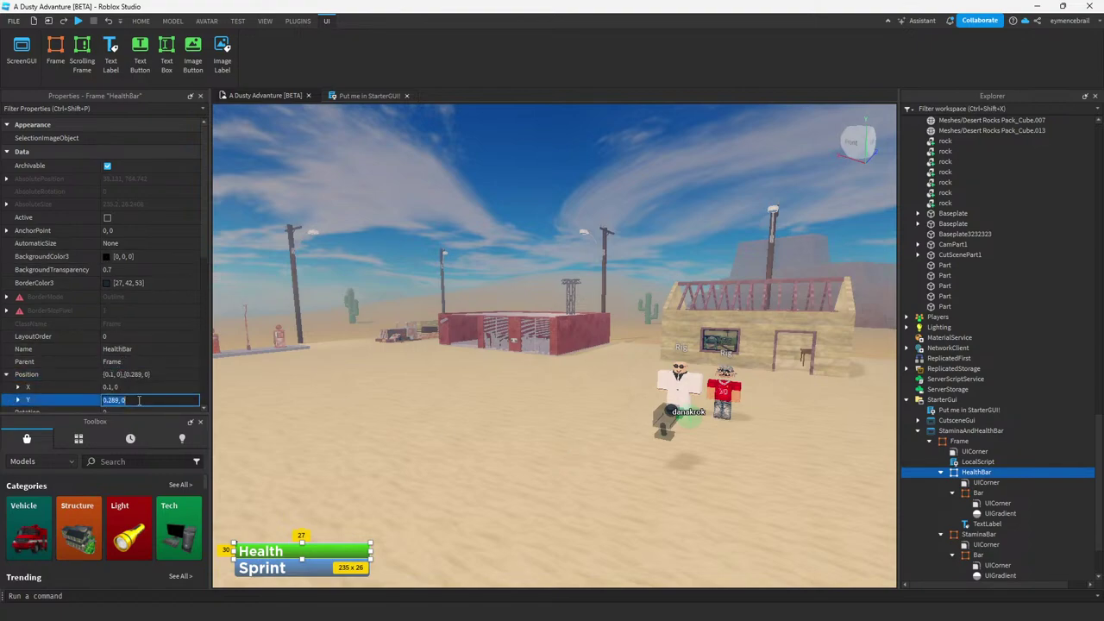
pyautogui.click(115, 400)
pyautogui.press('Return')
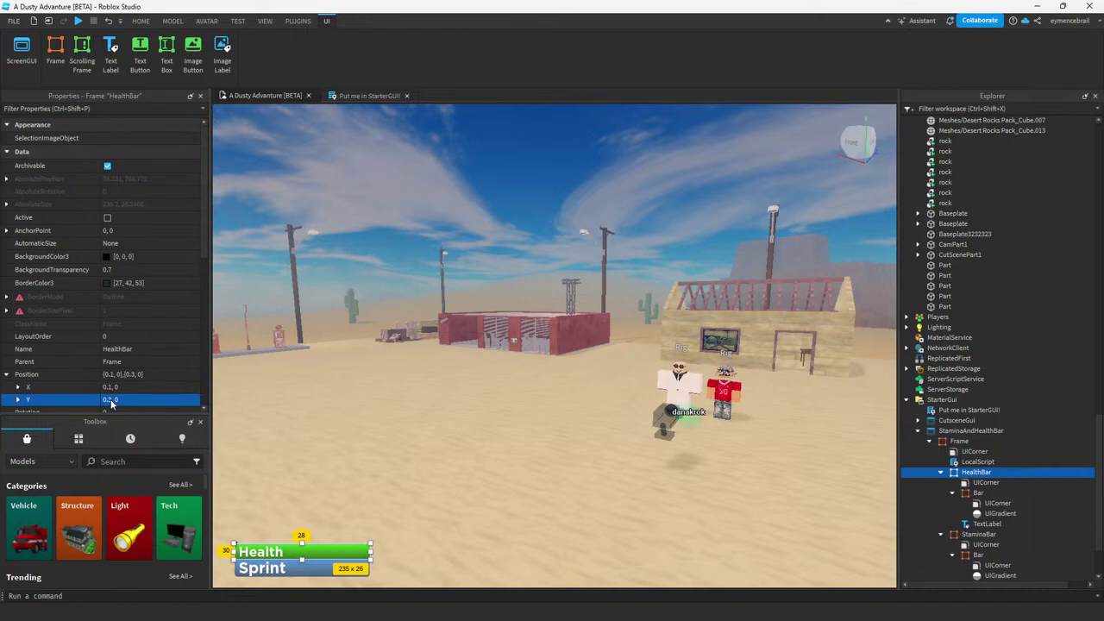
pyautogui.hotkey('ctrl', 'z')
# Try 0 and 0.1 for the HealthBar's Position Y Scale, settle on 0.2, and deselect the frame.
pyautogui.click(31, 401)
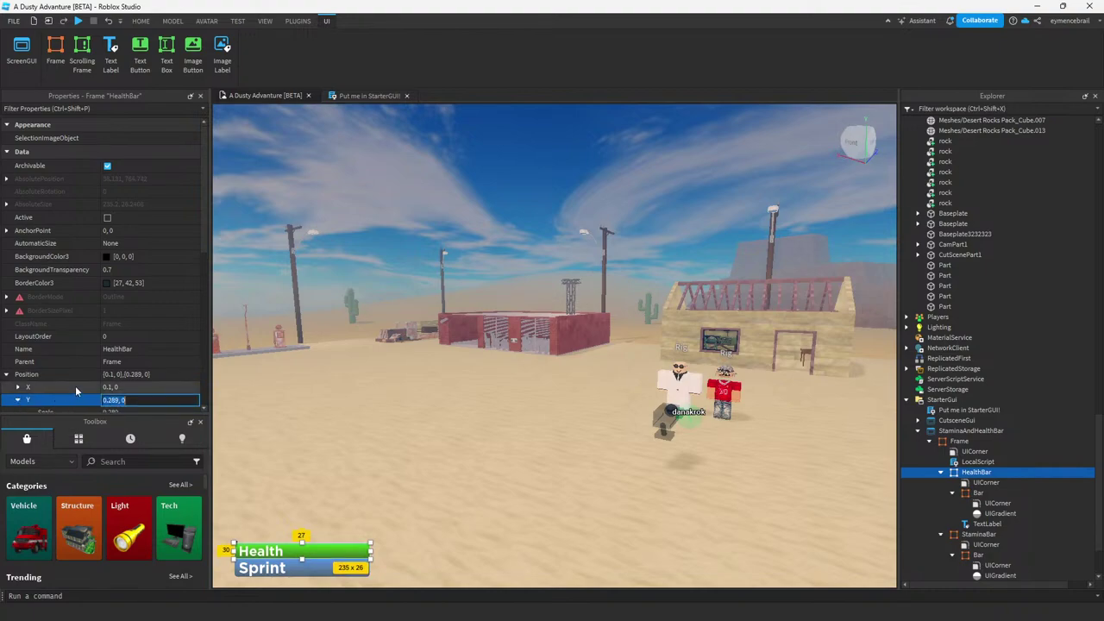
pyautogui.scroll(-2, 86, 371)
pyautogui.click(132, 337)
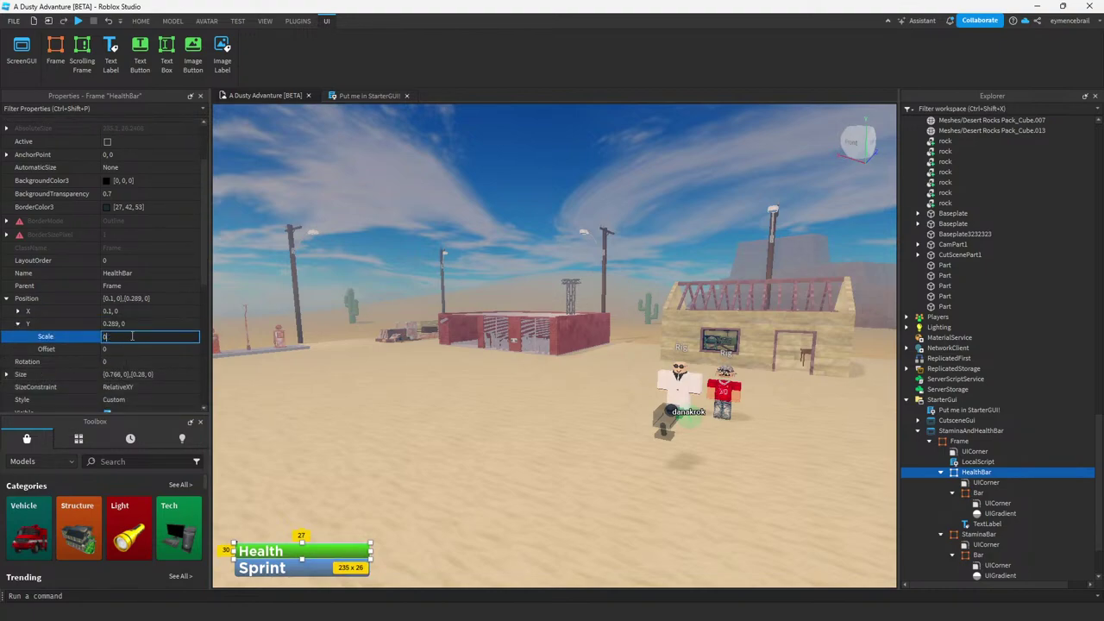
pyautogui.press('Return')
pyautogui.click(131, 336)
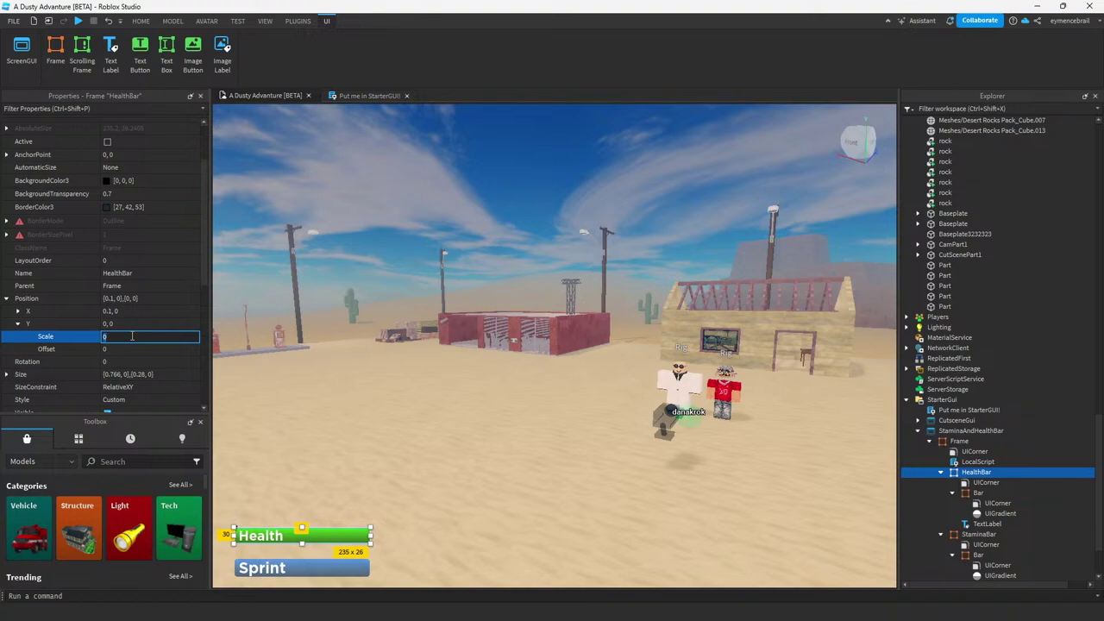
pyautogui.write('0.1')
pyautogui.press('Return')
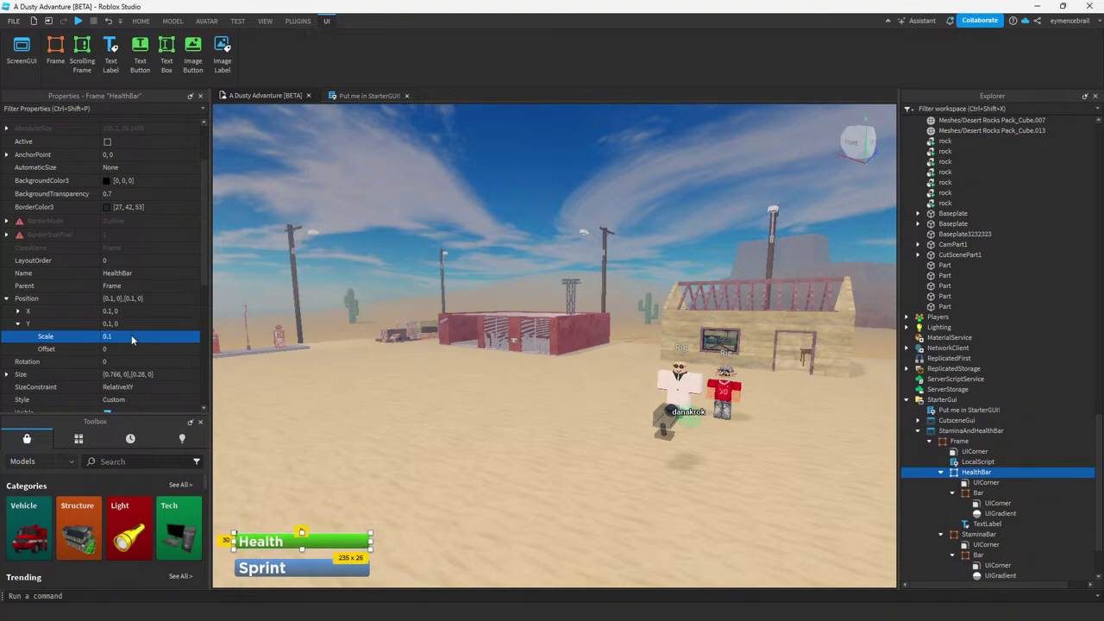
pyautogui.click(163, 335)
pyautogui.write('0.2')
pyautogui.press('Return')
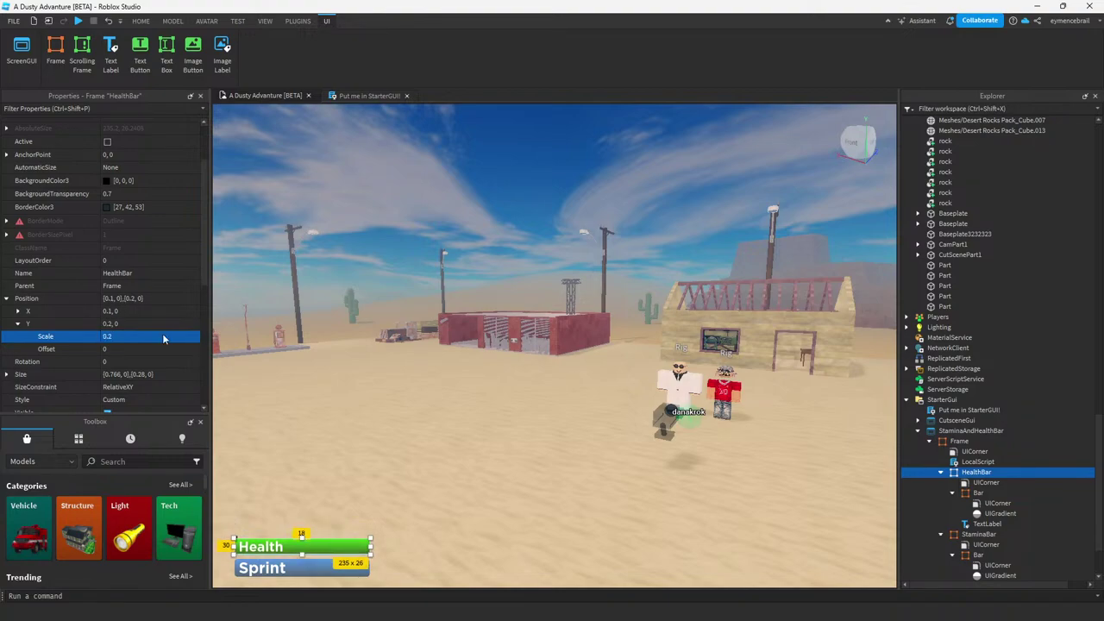
pyautogui.click(461, 225)
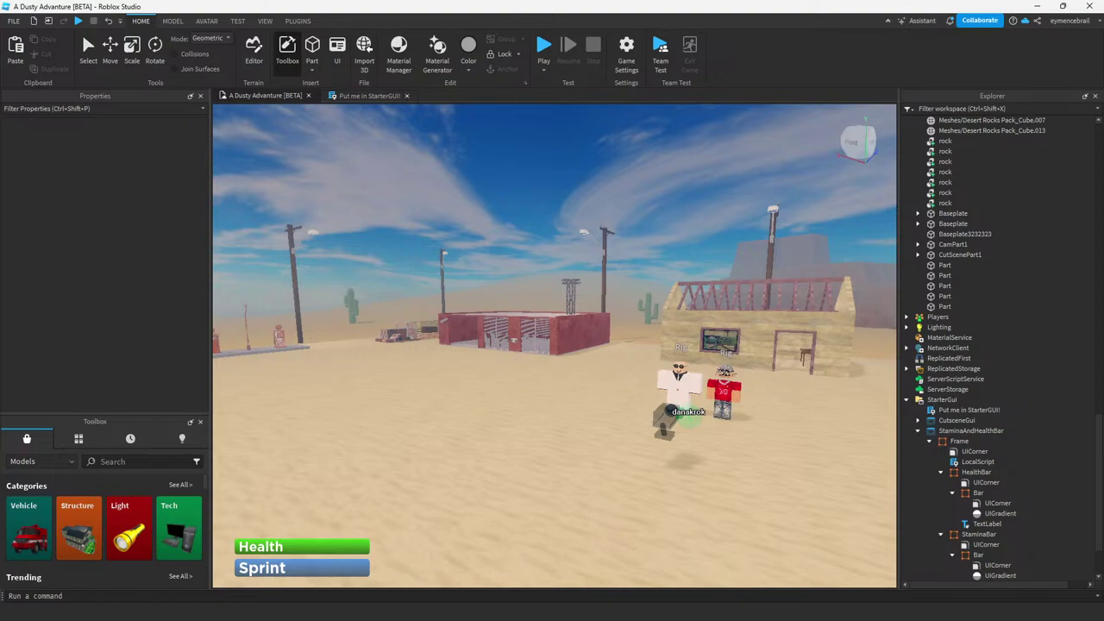
# Stretch the HealthBar frame upward to a height of about 30 px, matching the StaminaBar, and deselect it.
pyautogui.click(975, 472)
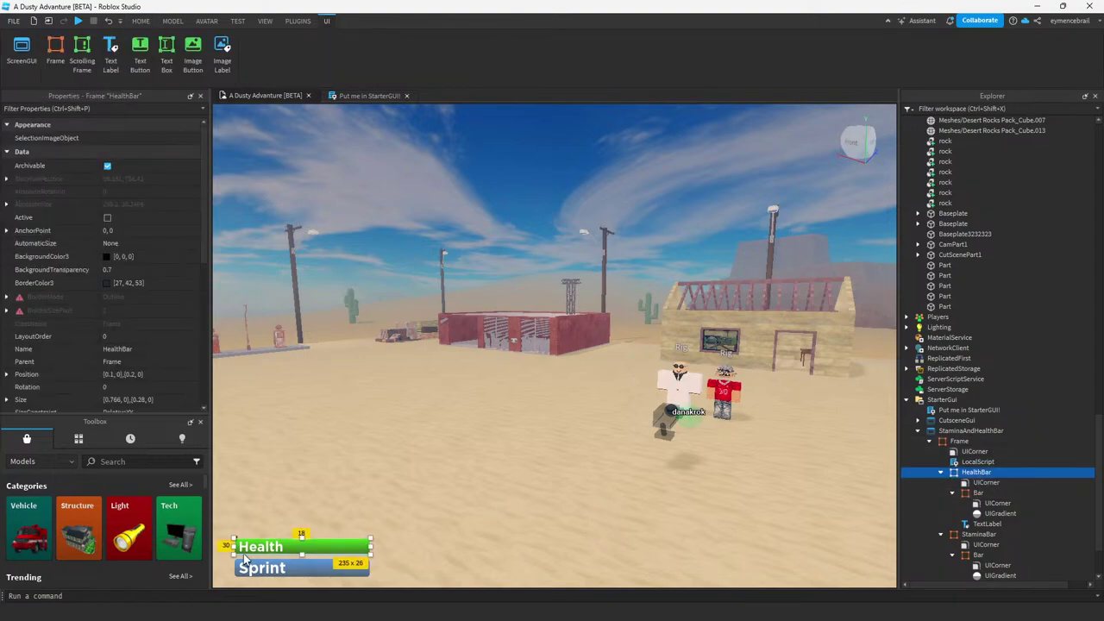
pyautogui.moveTo(301, 535); pyautogui.dragTo(302, 532)
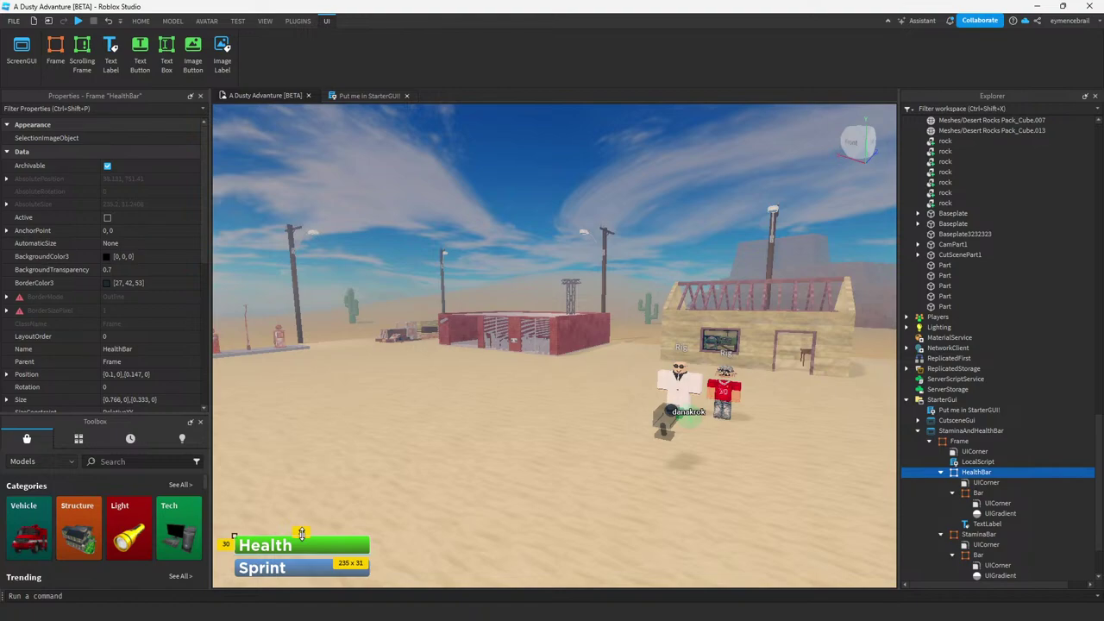
pyautogui.click(497, 195)
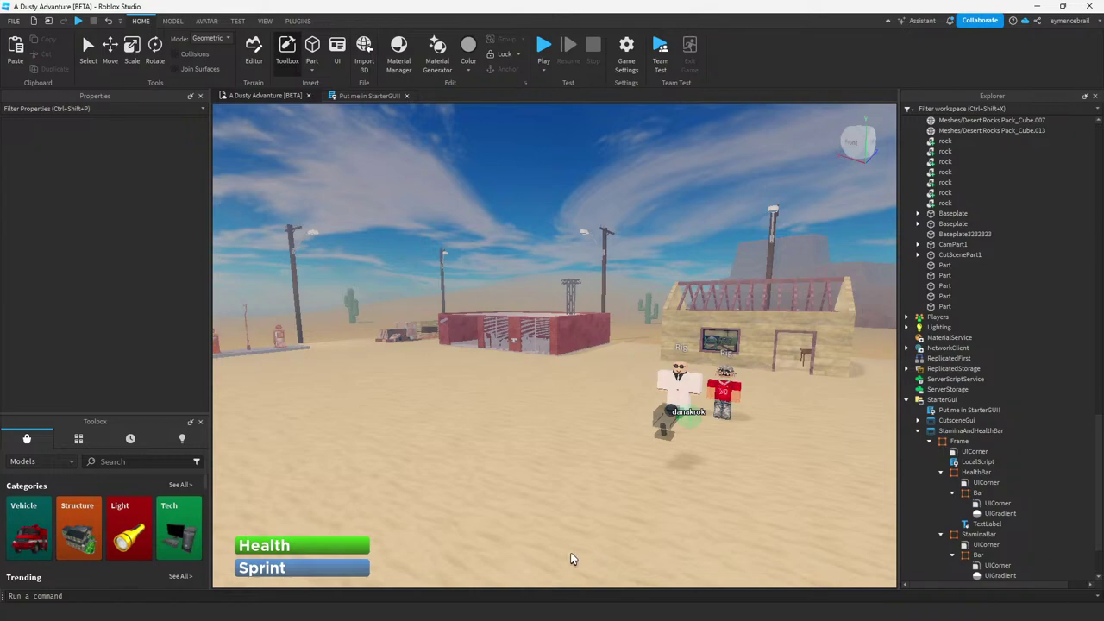
# Try yellow and golden shades such as 255, 211, 51 on the HealthBar's UIGradient, and close the color picker without applying them.
pyautogui.click(978, 473)
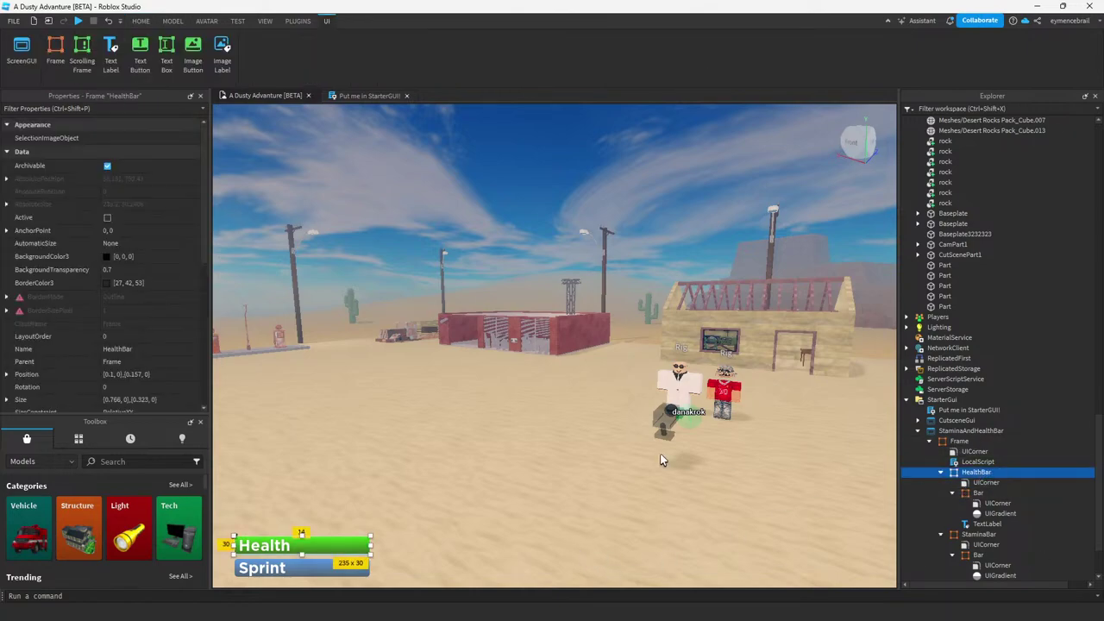
pyautogui.click(978, 493)
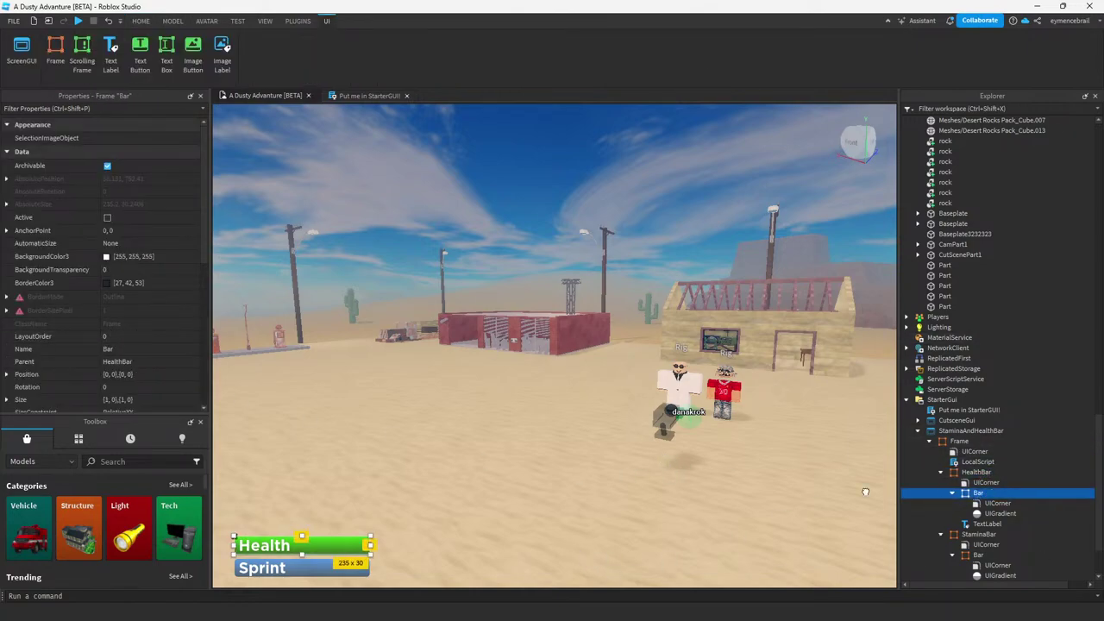
pyautogui.click(1000, 514)
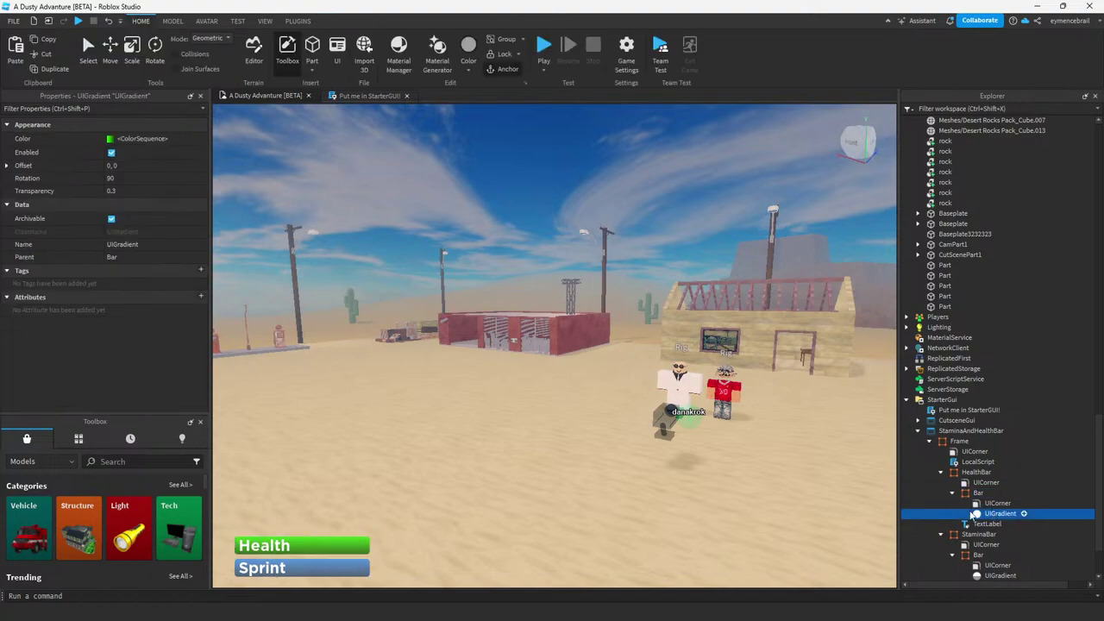
pyautogui.click(110, 139)
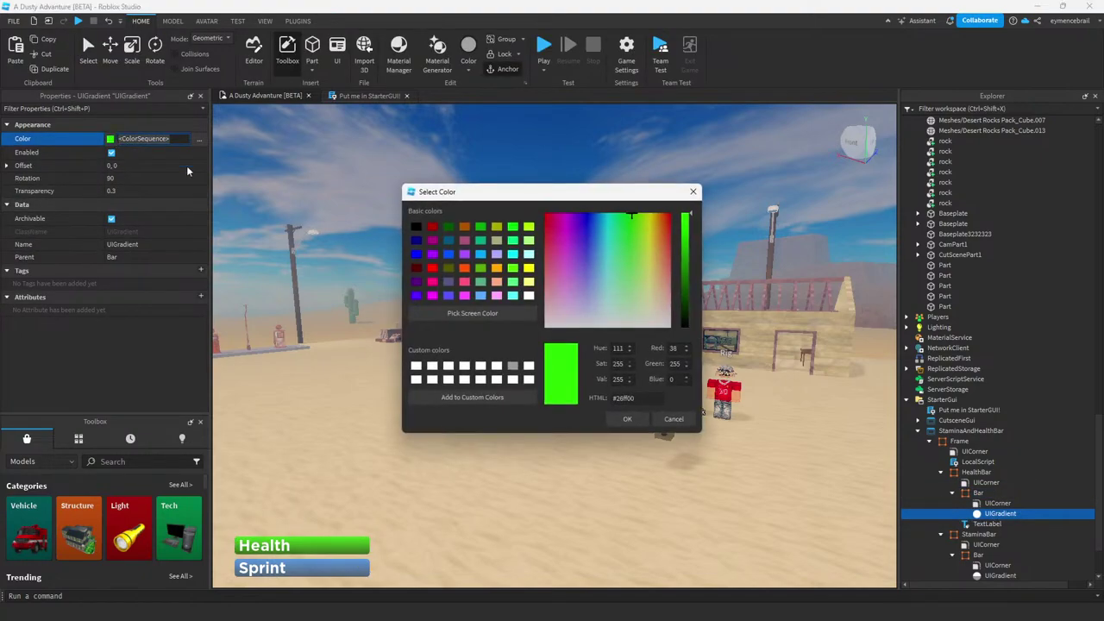
pyautogui.moveTo(575, 204); pyautogui.dragTo(54, 264)
pyautogui.moveTo(124, 288)
pyautogui.mouseDown()
pyautogui.moveTo(131, 324)
pyautogui.moveTo(140, 293)
pyautogui.moveTo(129, 290)
pyautogui.moveTo(129, 303)
pyautogui.mouseUp()
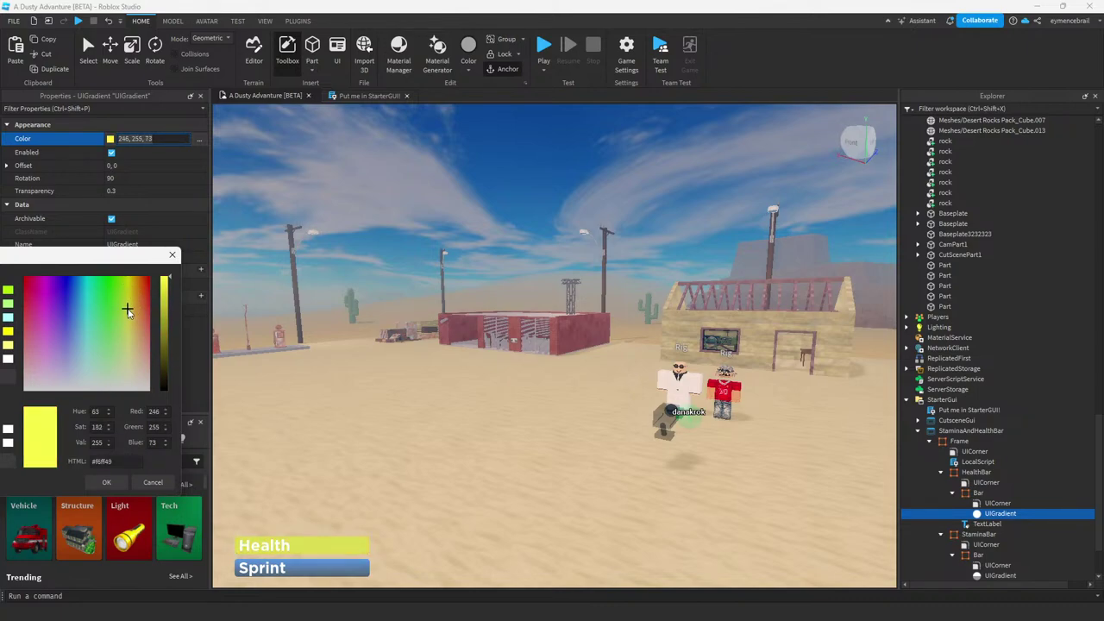
pyautogui.moveTo(127, 311)
pyautogui.mouseDown()
pyautogui.moveTo(132, 287)
pyautogui.moveTo(135, 331)
pyautogui.mouseUp()
pyautogui.moveTo(128, 320)
pyautogui.mouseDown()
pyautogui.moveTo(139, 326)
pyautogui.moveTo(129, 362)
pyautogui.moveTo(142, 350)
pyautogui.moveTo(129, 325)
pyautogui.moveTo(134, 300)
pyautogui.mouseUp()
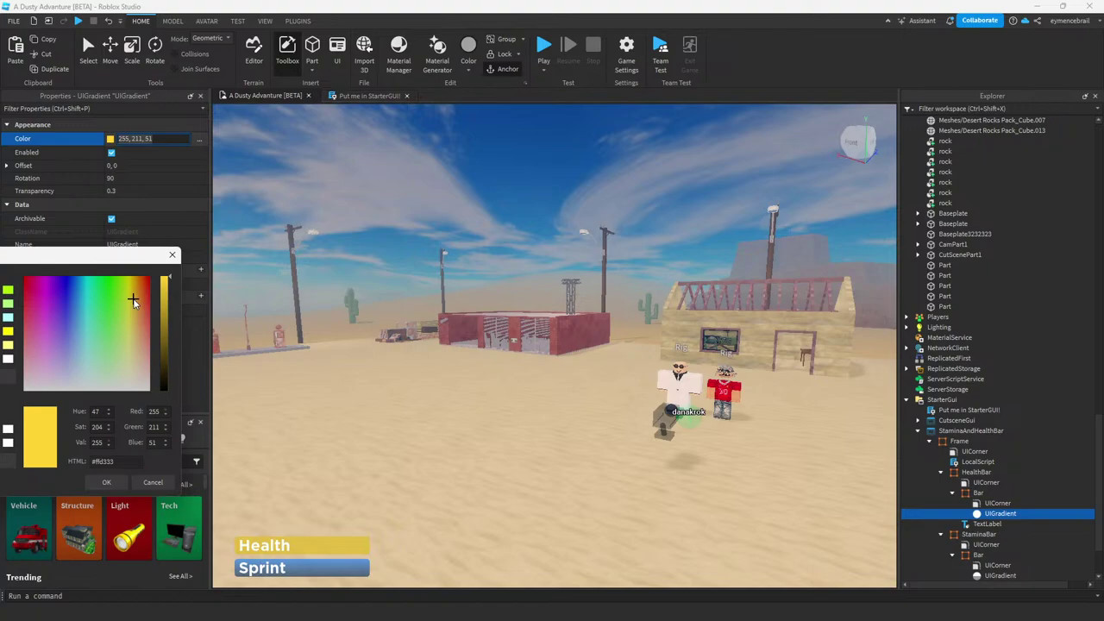
pyautogui.moveTo(134, 300); pyautogui.dragTo(131, 296)
pyautogui.click(171, 255)
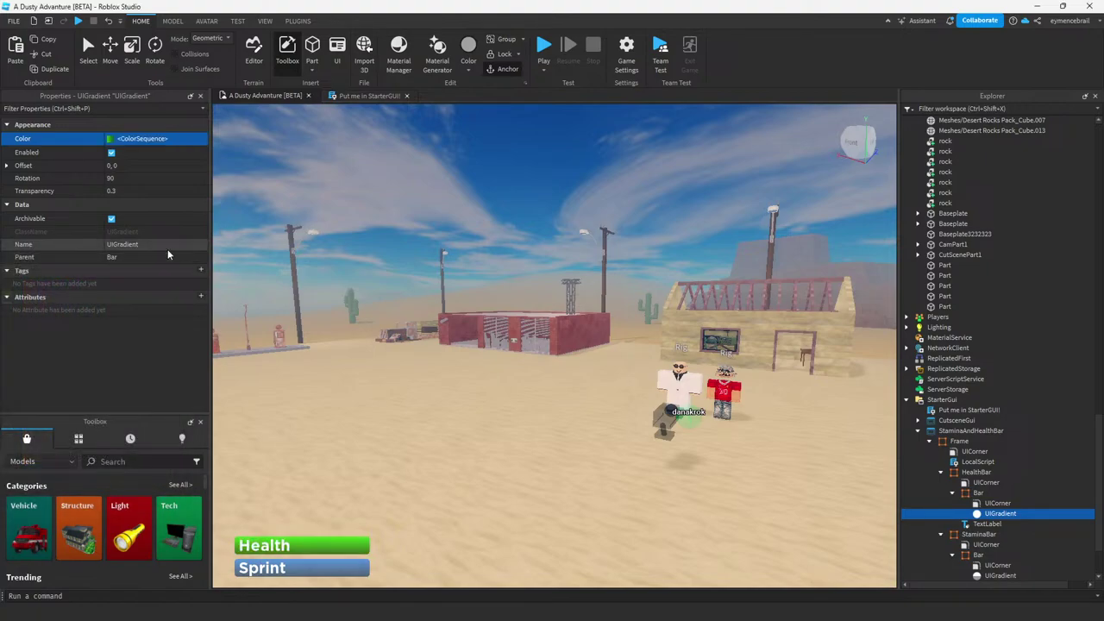
# Set the HealthBar Bar's UIGradient color to a golden orange of 255, 184, 41.
pyautogui.click(983, 504)
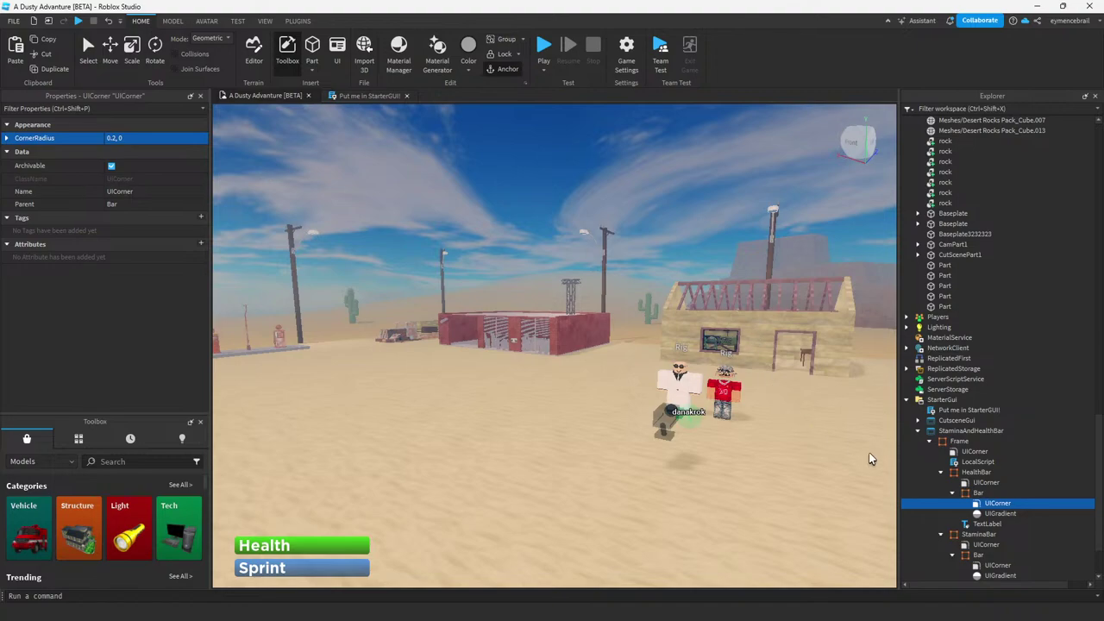
pyautogui.click(974, 493)
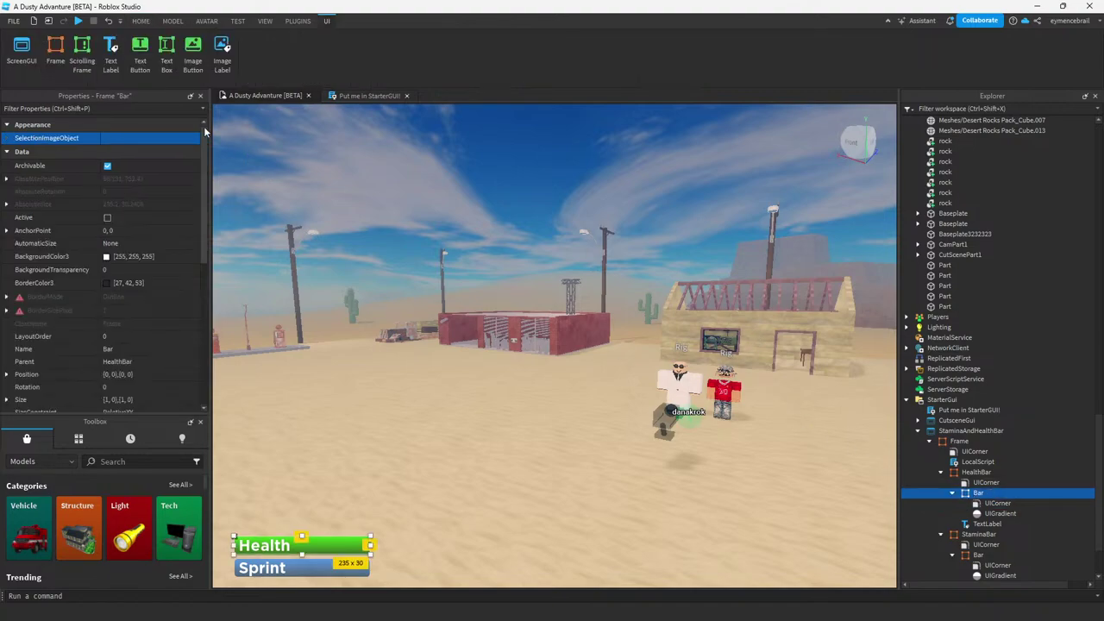
pyautogui.click(1001, 514)
pyautogui.click(110, 139)
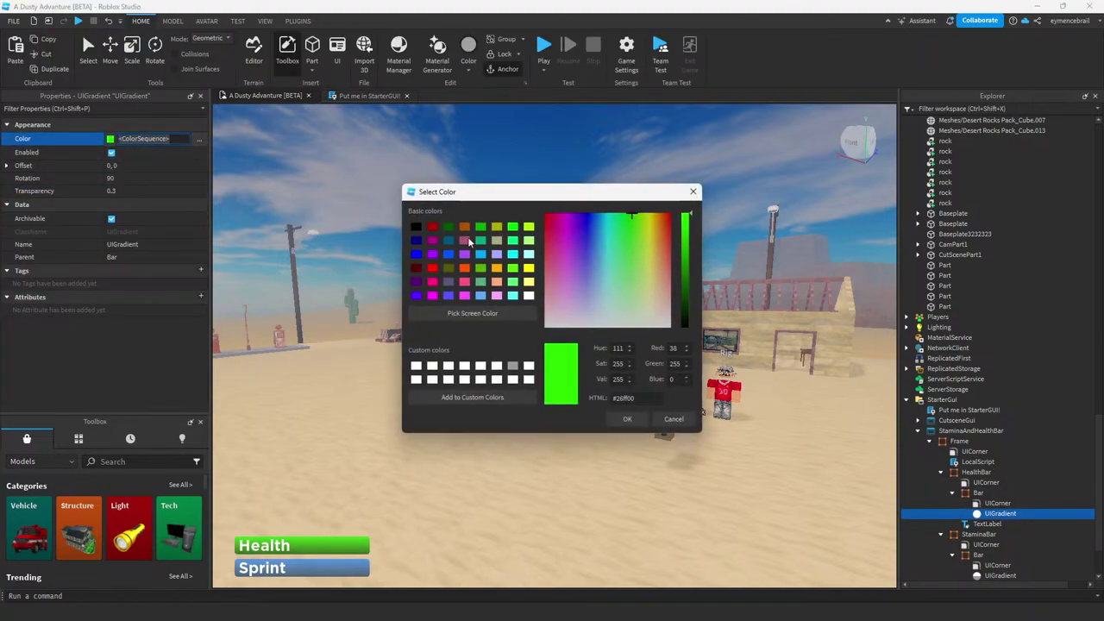
pyautogui.moveTo(639, 230)
pyautogui.mouseDown()
pyautogui.moveTo(650, 256)
pyautogui.moveTo(646, 229)
pyautogui.moveTo(644, 247)
pyautogui.moveTo(654, 239)
pyautogui.mouseUp()
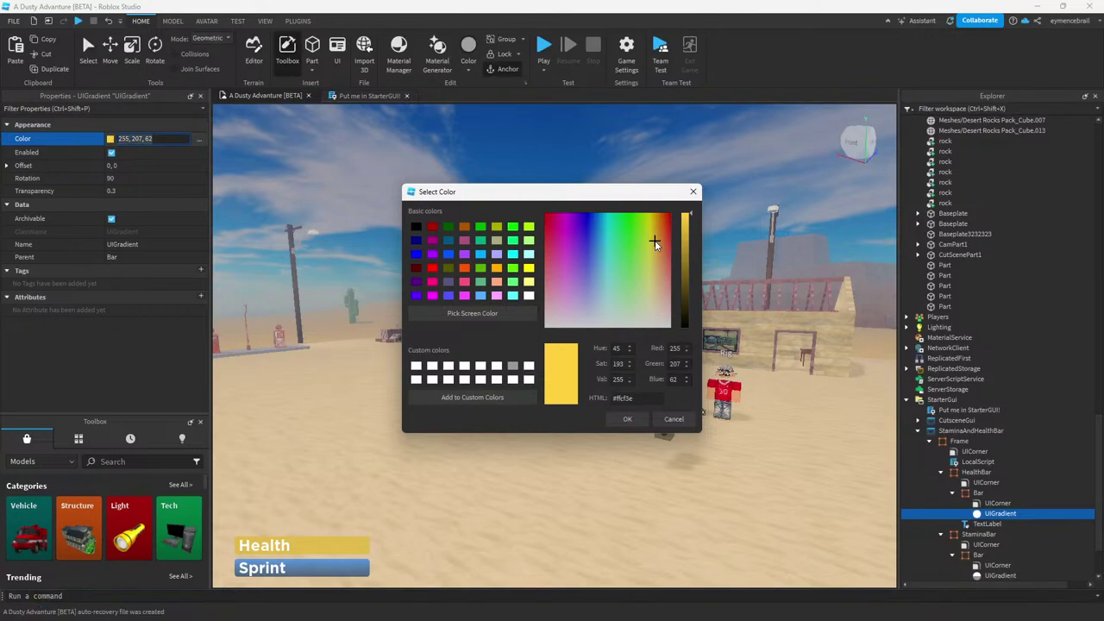
pyautogui.moveTo(655, 239); pyautogui.dragTo(658, 232)
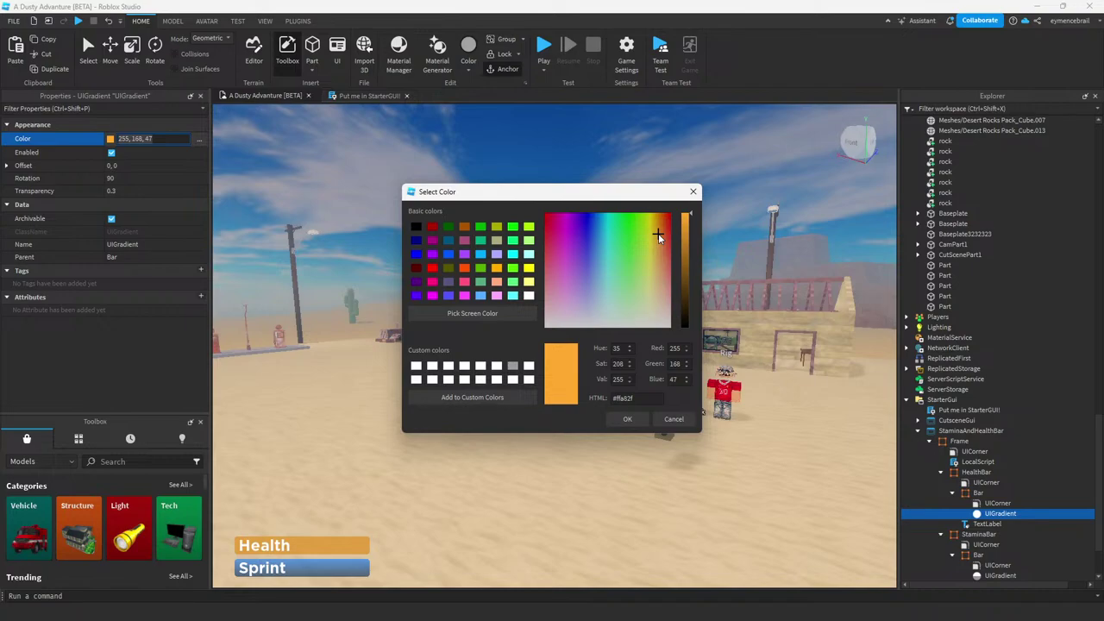
pyautogui.moveTo(658, 233); pyautogui.dragTo(657, 230)
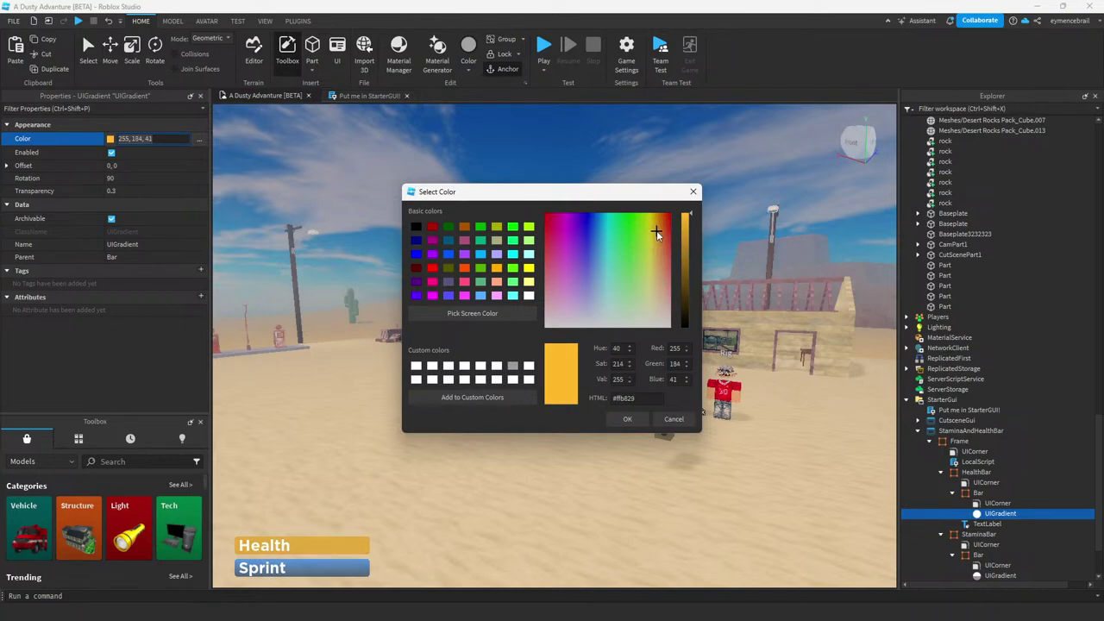
pyautogui.click(634, 419)
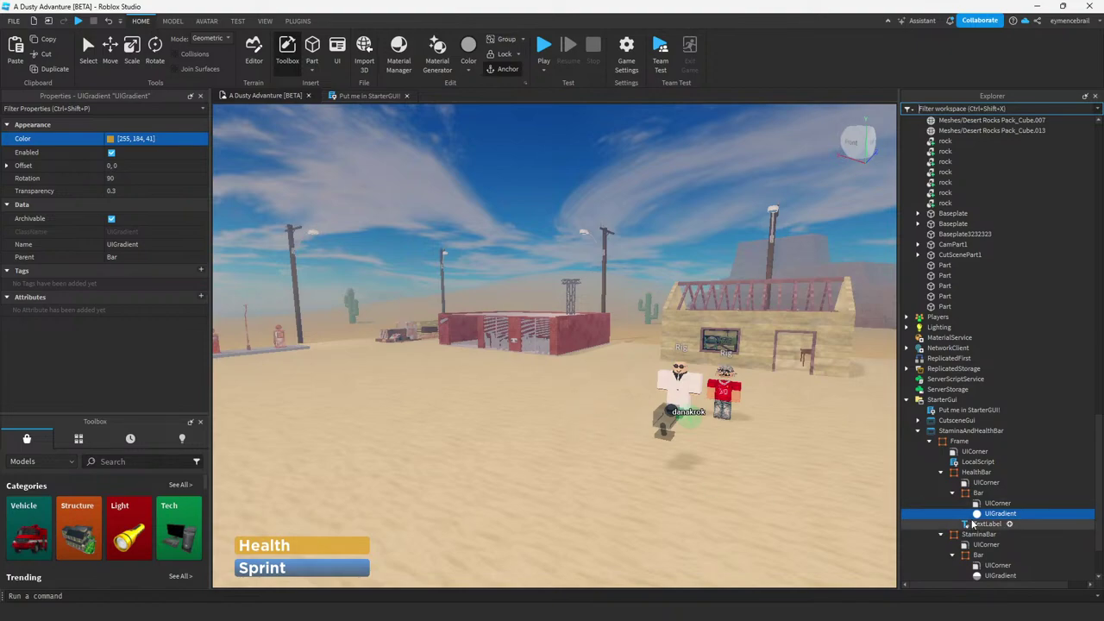
# Examine the properties of the HealthBar's Bar frame and its UICorner, and check the StaminaBar's Bar frame.
pyautogui.press('w')
pyautogui.moveTo(581, 400); pyautogui.dragTo(581, 401, button='right')
pyautogui.press('s')
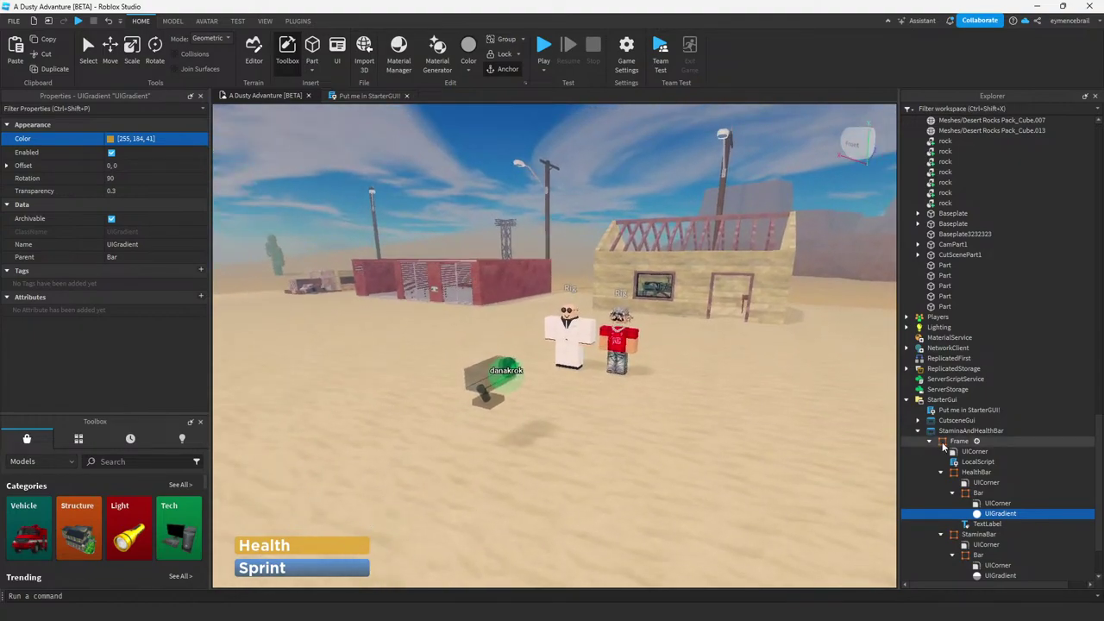
pyautogui.click(976, 495)
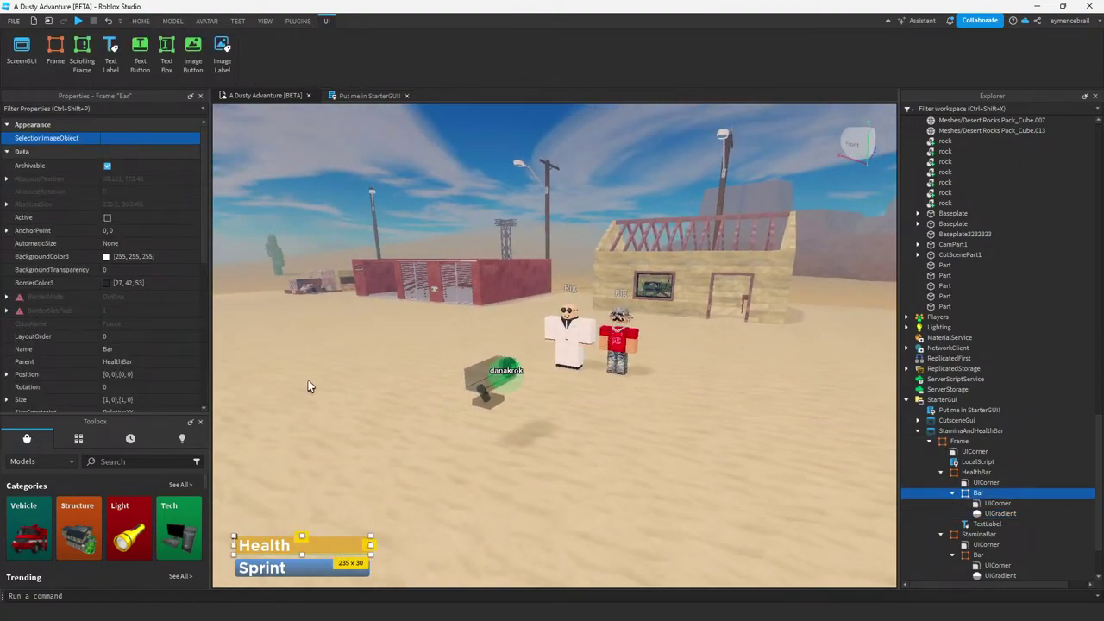
pyautogui.click(985, 514)
pyautogui.click(992, 503)
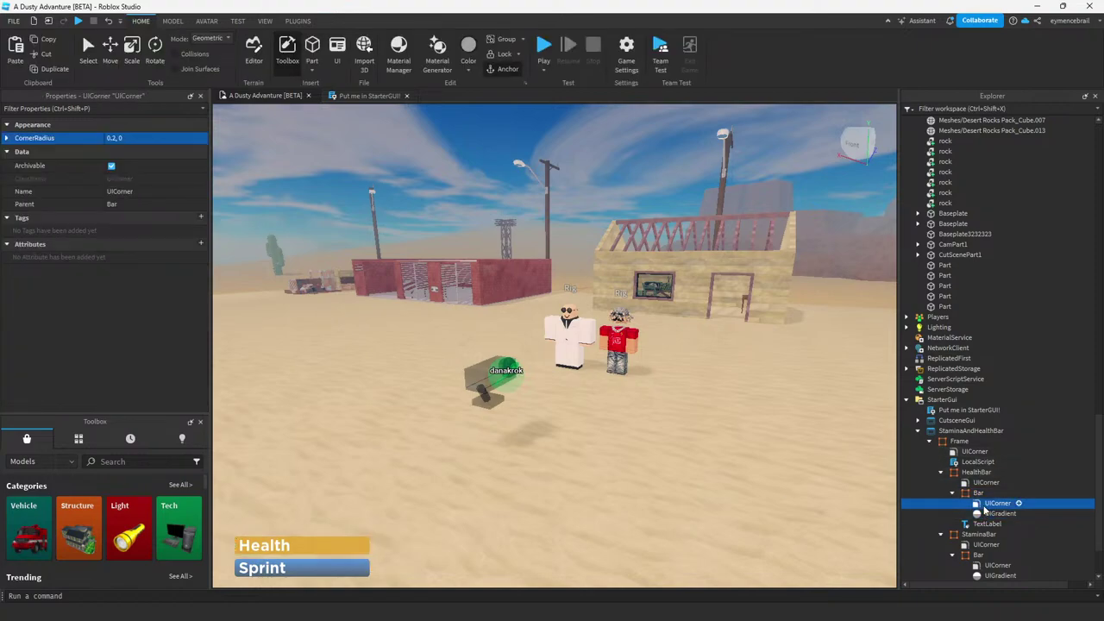
pyautogui.click(980, 555)
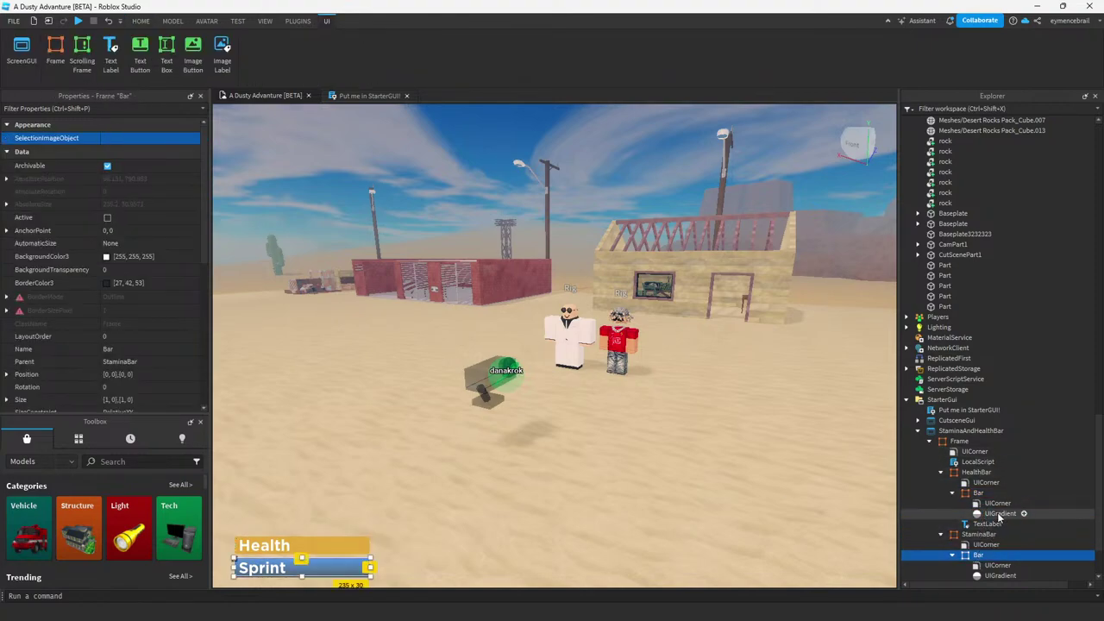
pyautogui.click(975, 502)
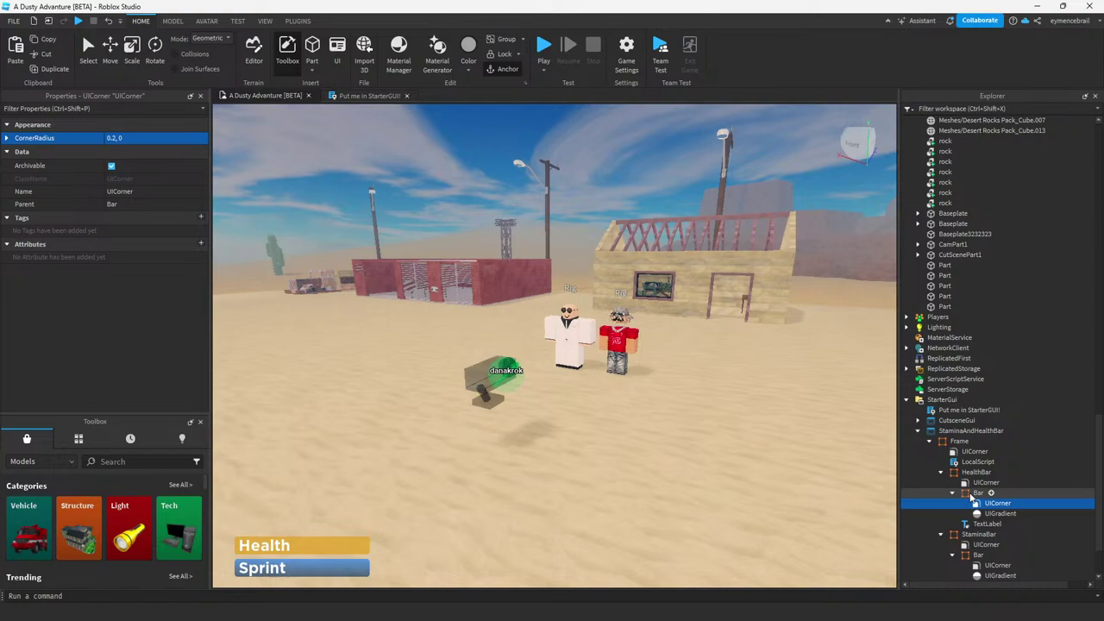
pyautogui.click(973, 494)
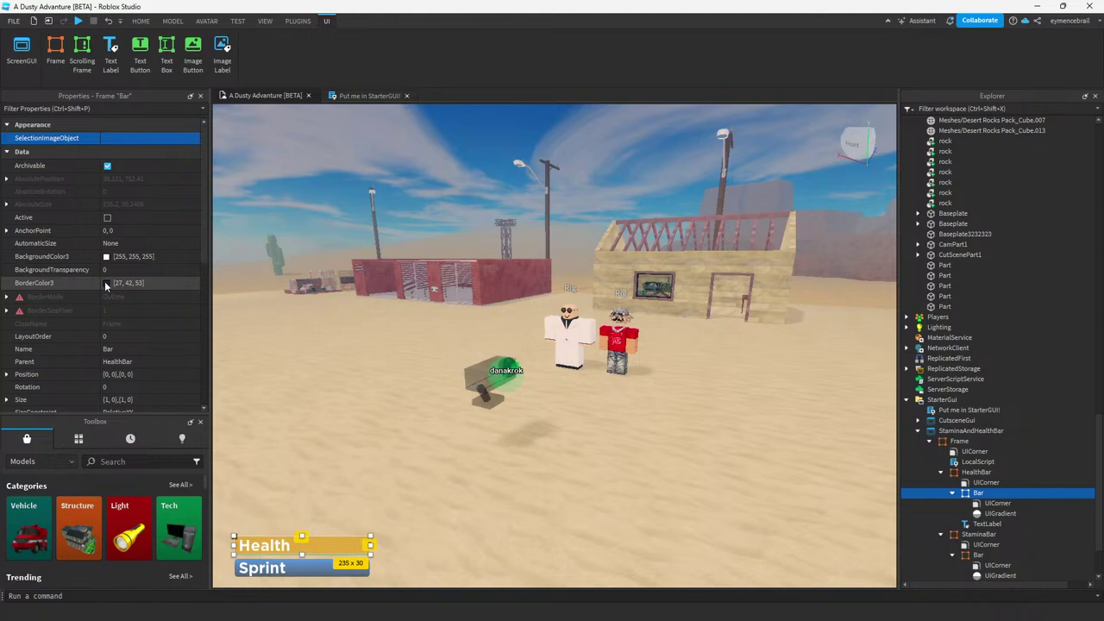
pyautogui.scroll(-2, 107, 280)
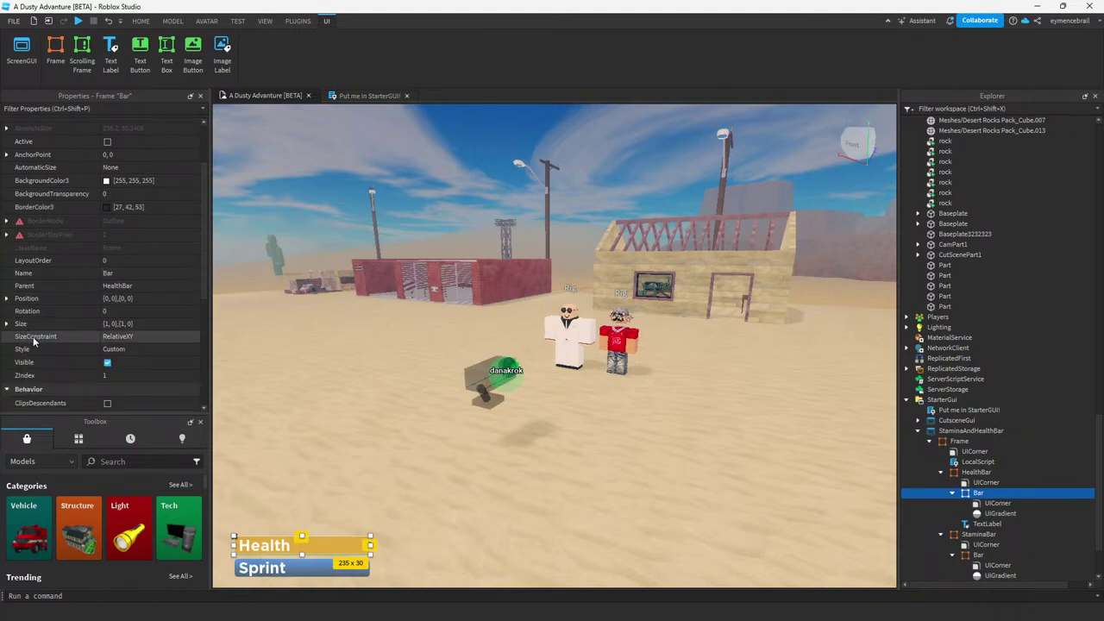
pyautogui.scroll(-2, 118, 369)
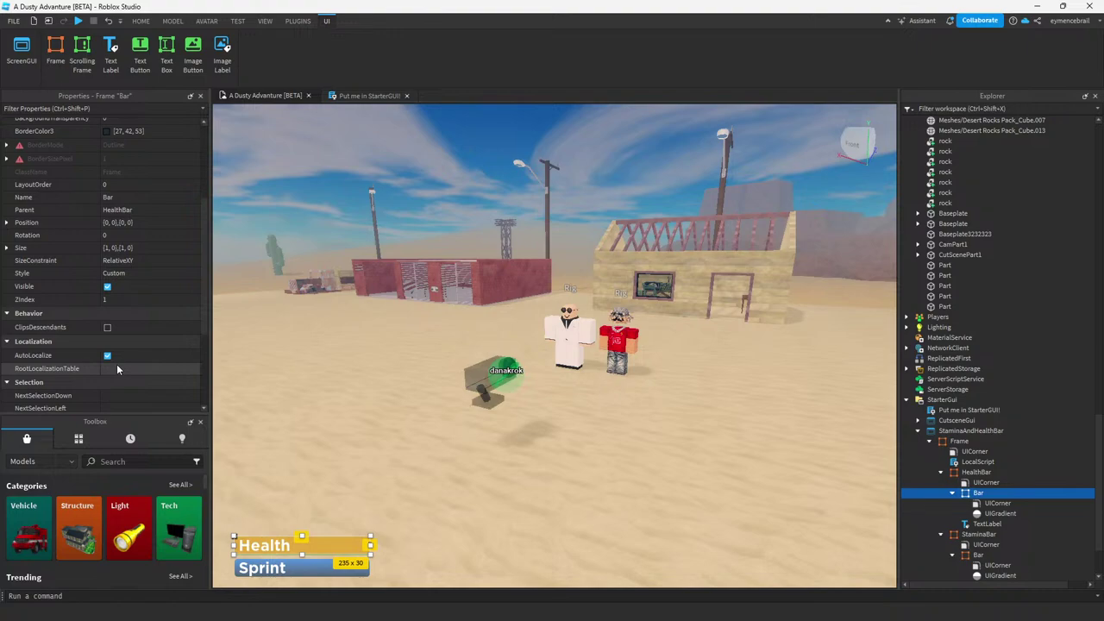
pyautogui.scroll(-4, 117, 369)
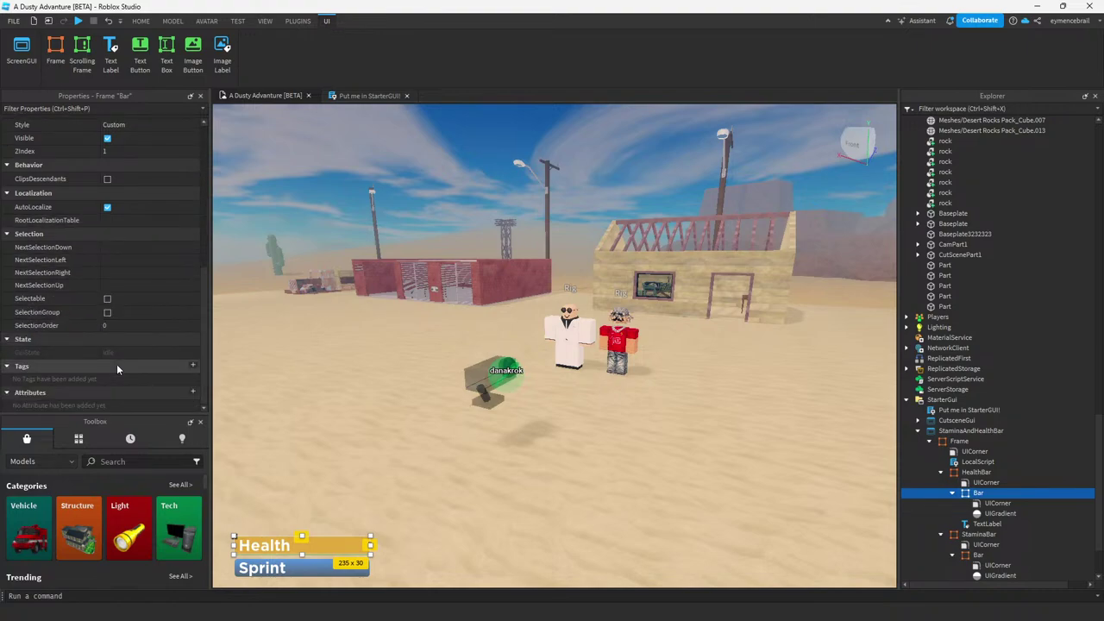
pyautogui.scroll(5, 116, 364)
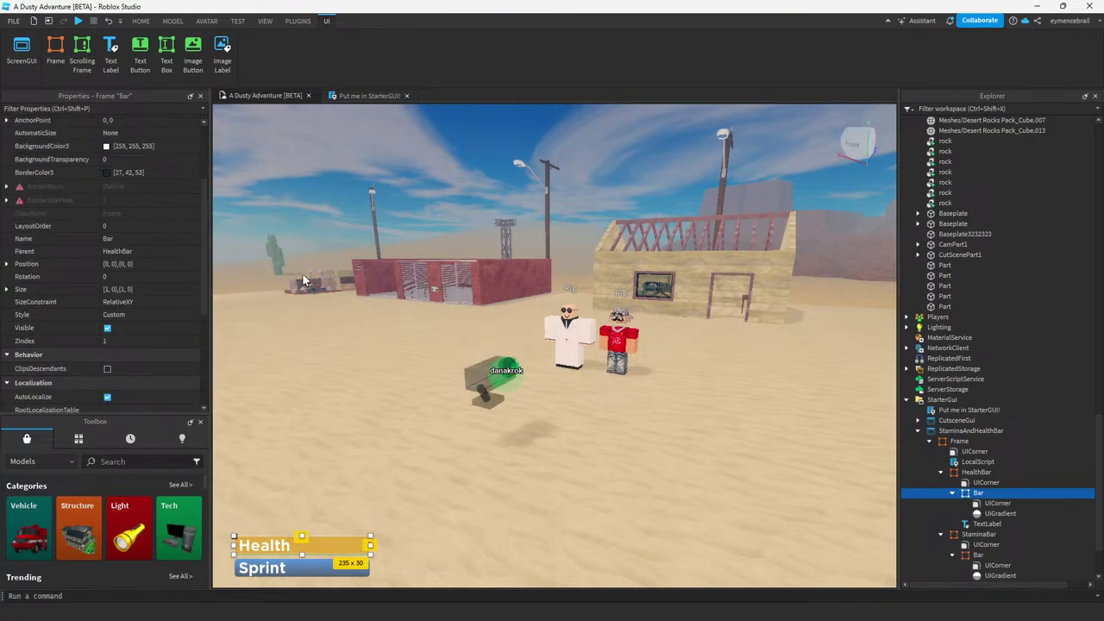
# Try a CornerRadius of 1 on the UICorner inside the HealthBar's Bar and undo it.
pyautogui.click(997, 503)
pyautogui.click(116, 138)
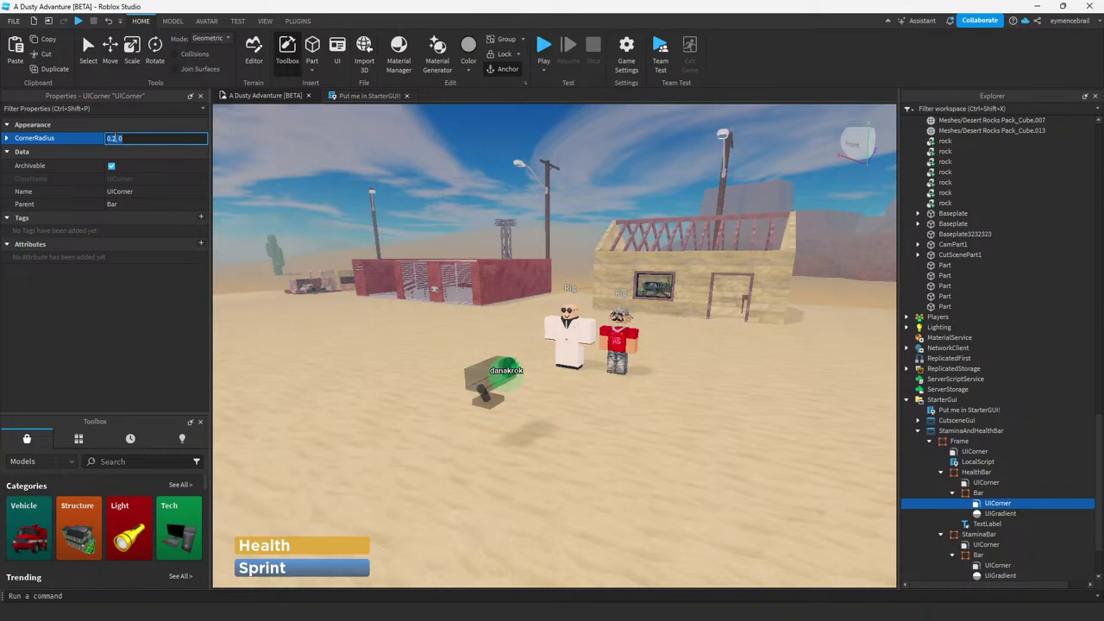
pyautogui.write('1')
pyautogui.press('Return')
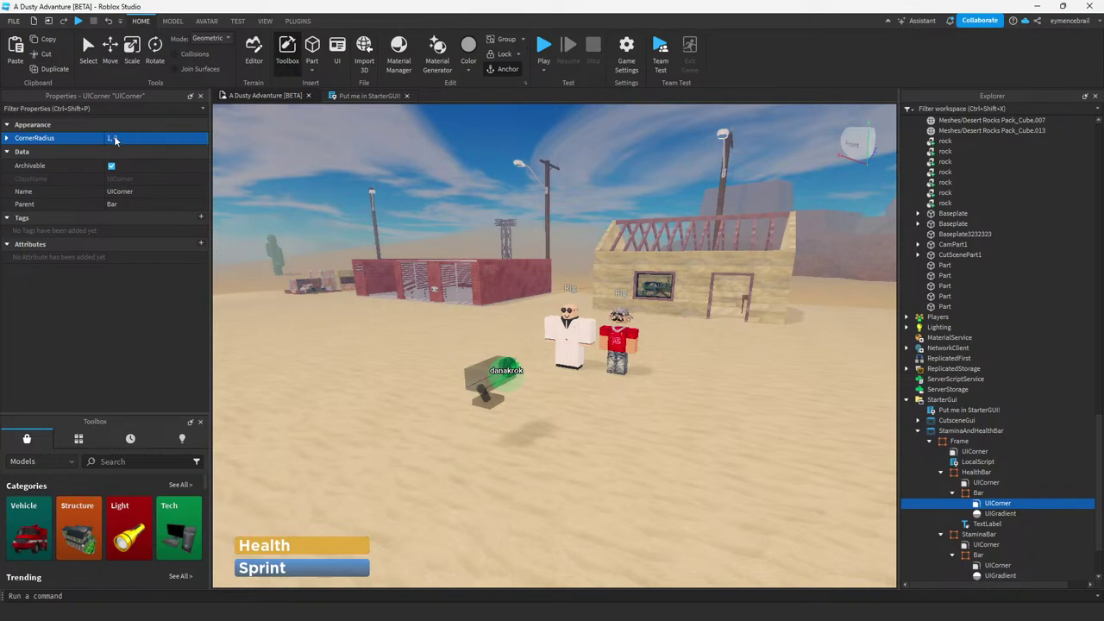
pyautogui.hotkey('ctrl', 'z')
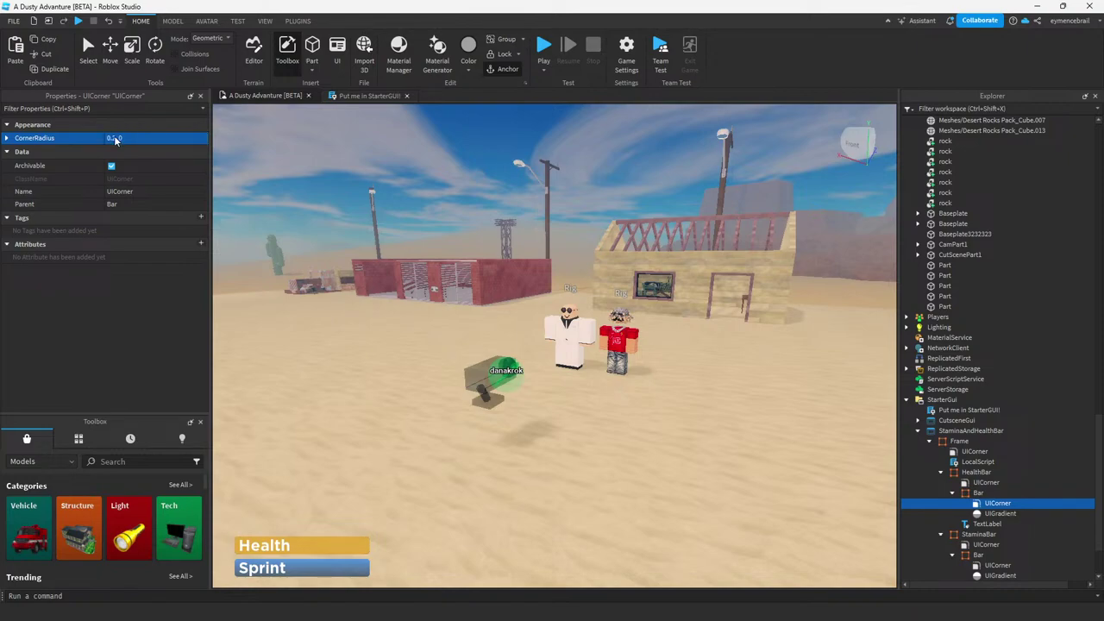
# Try a CornerRadius of 1 on the UICorner directly under the HealthBar frame and undo it.
pyautogui.click(966, 483)
pyautogui.click(116, 138)
pyautogui.write('1')
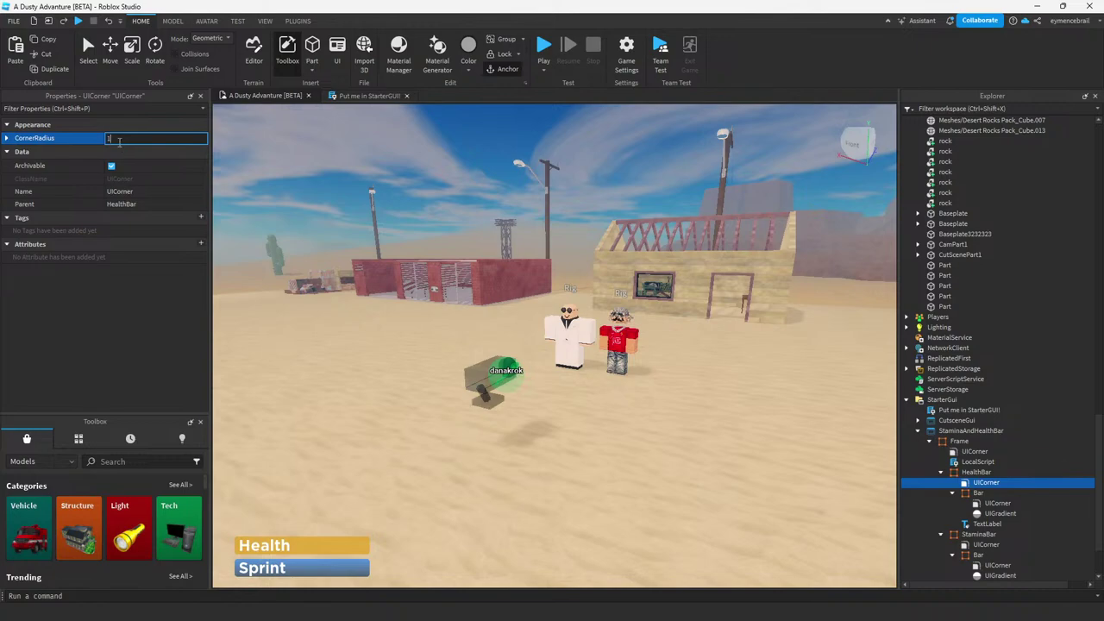
pyautogui.press('Return')
pyautogui.hotkey('ctrl', 'z')
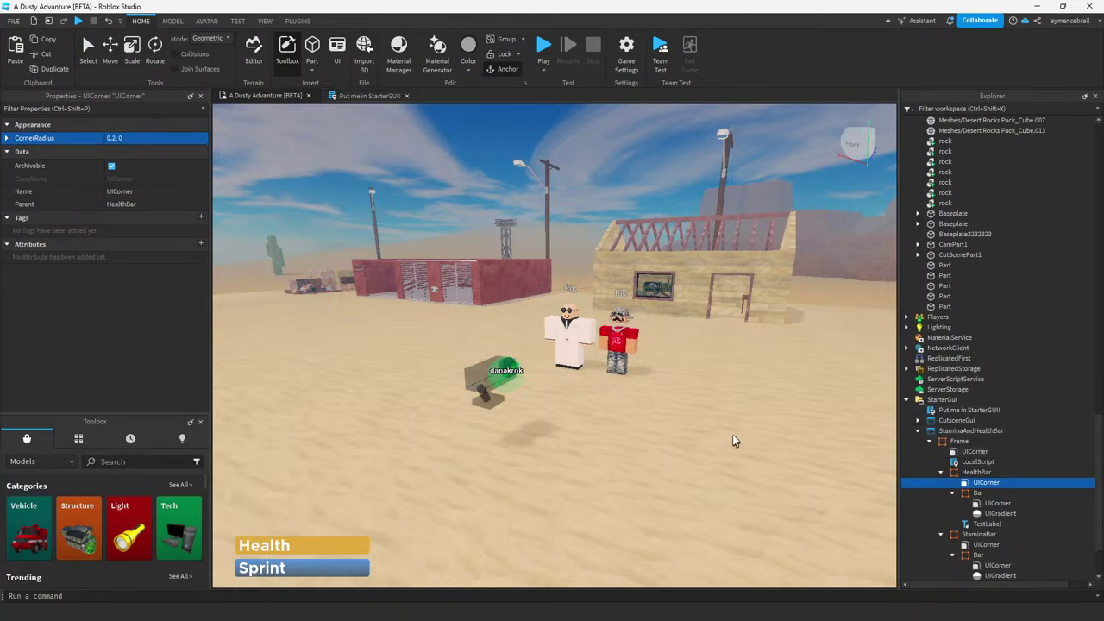
pyautogui.click(974, 513)
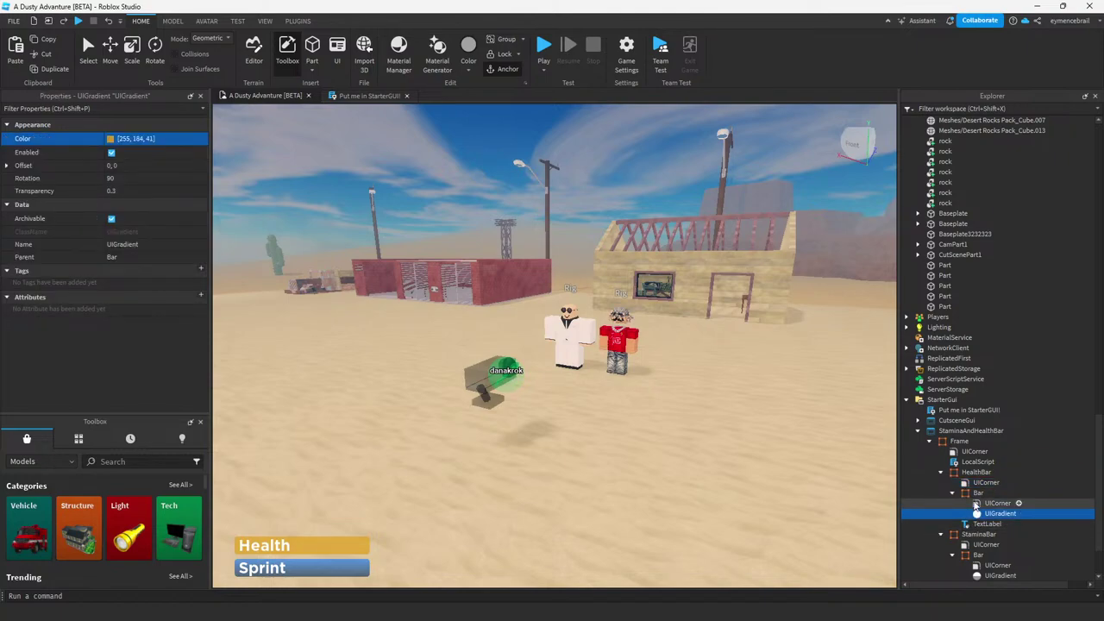
pyautogui.moveTo(643, 614)
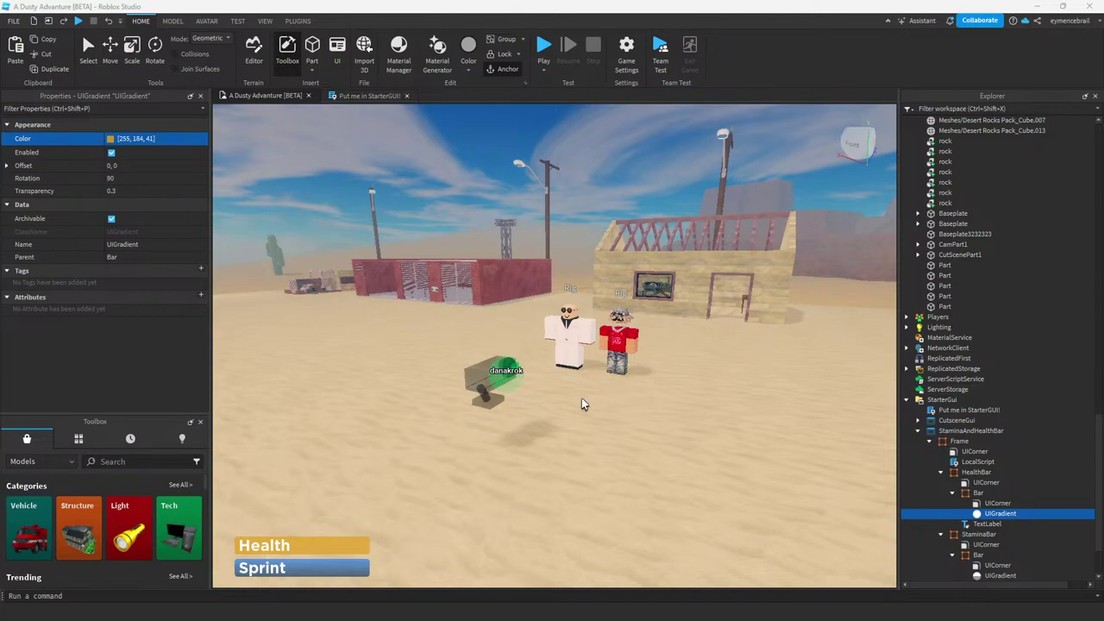
pyautogui.moveTo(581, 398); pyautogui.dragTo(582, 398, button='right')
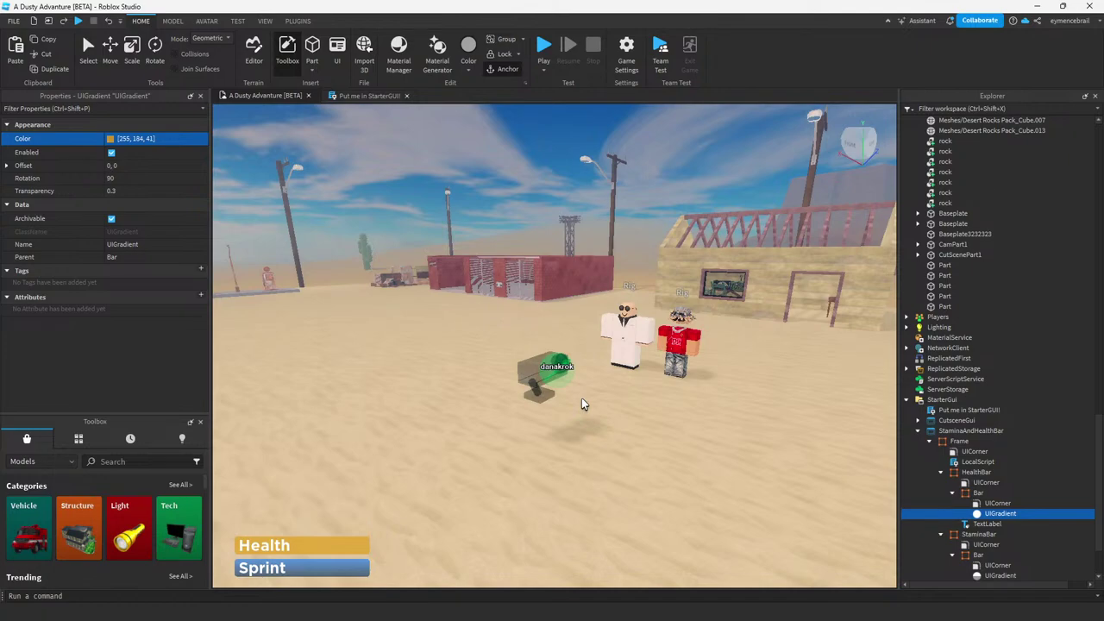
pyautogui.click(669, 170)
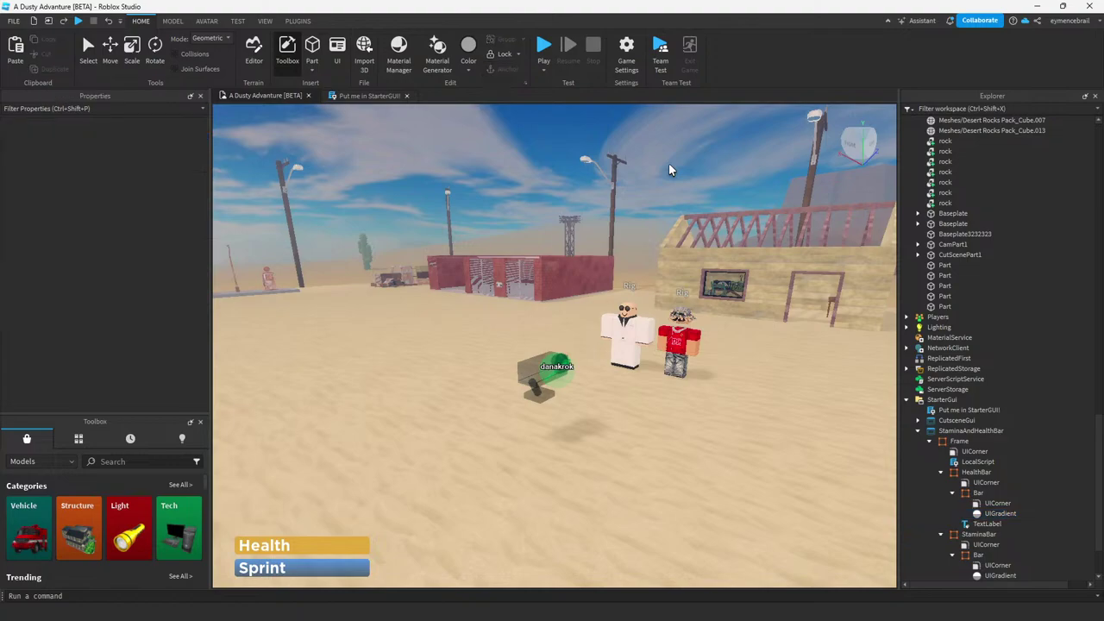
pyautogui.press('w')
pyautogui.moveTo(670, 170); pyautogui.dragTo(669, 170, button='right')
pyautogui.press('d')
pyautogui.press('w')
pyautogui.press('a')
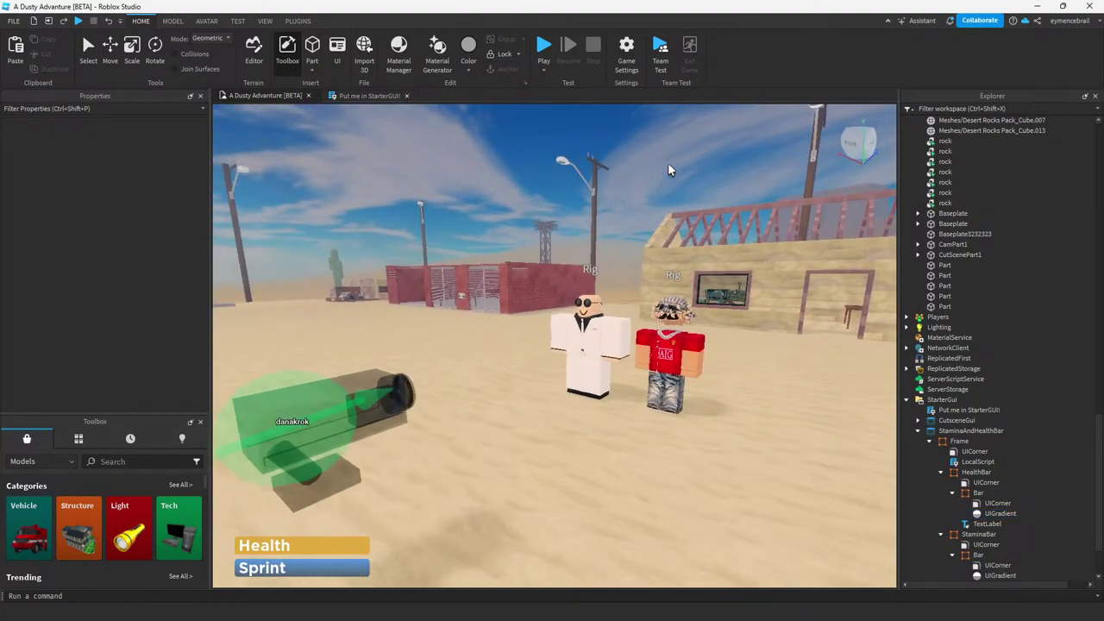
pyautogui.press('s')
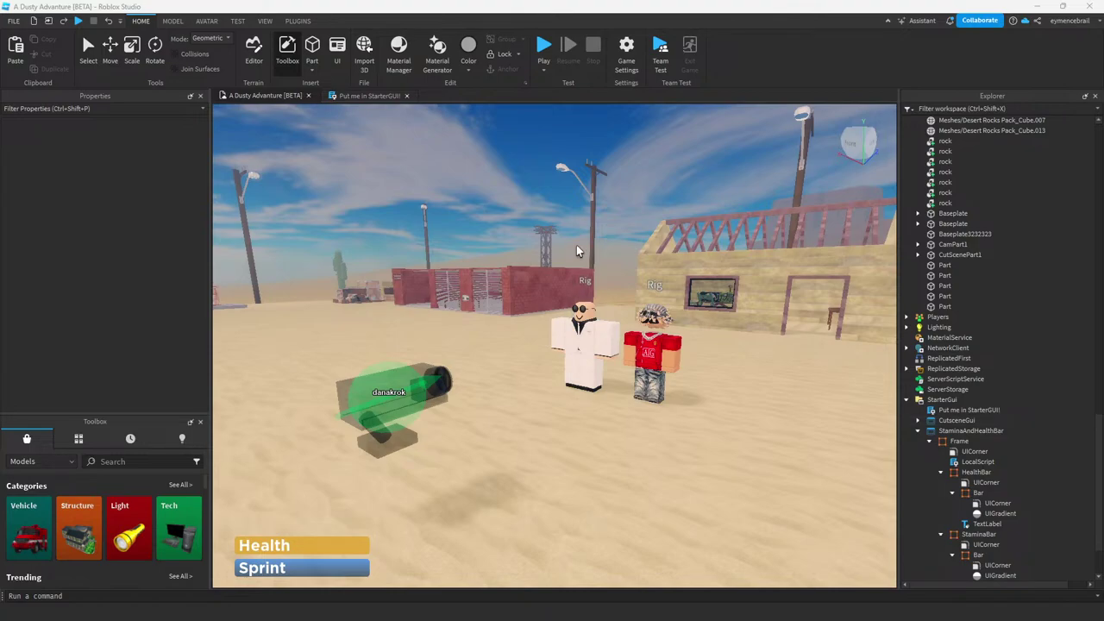
pyautogui.moveTo(576, 245); pyautogui.dragTo(578, 246, button='right')
pyautogui.press('w')
pyautogui.press('s')
pyautogui.press('s')
pyautogui.moveTo(650, 314); pyautogui.dragTo(649, 315, button='right')
pyautogui.press('w')
pyautogui.press('w')
pyautogui.press('w')
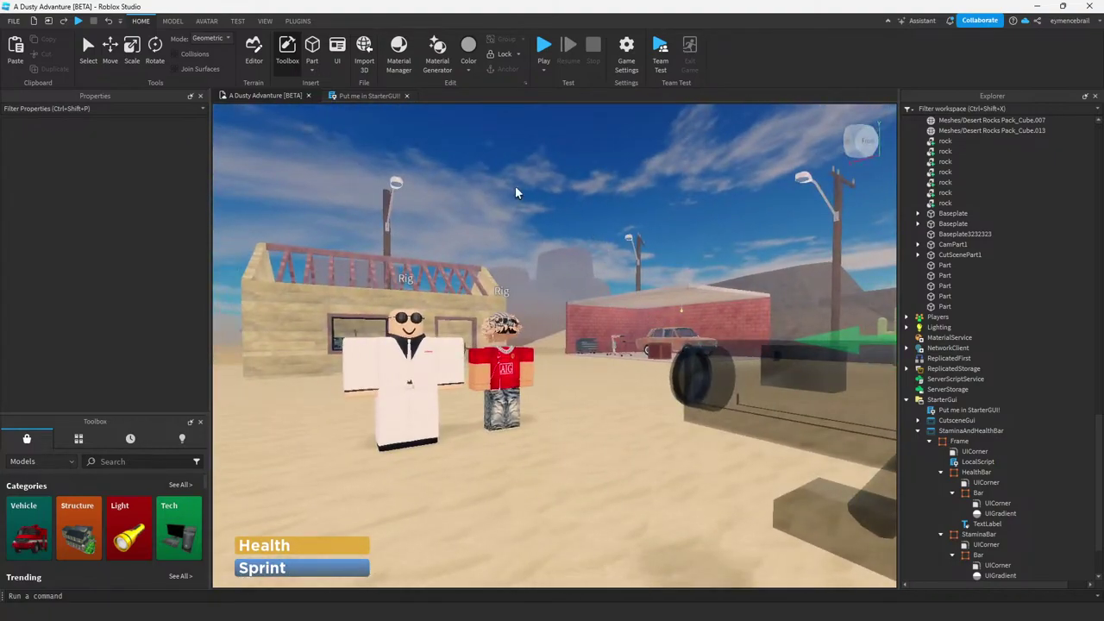
pyautogui.scroll(-4, 496, 233)
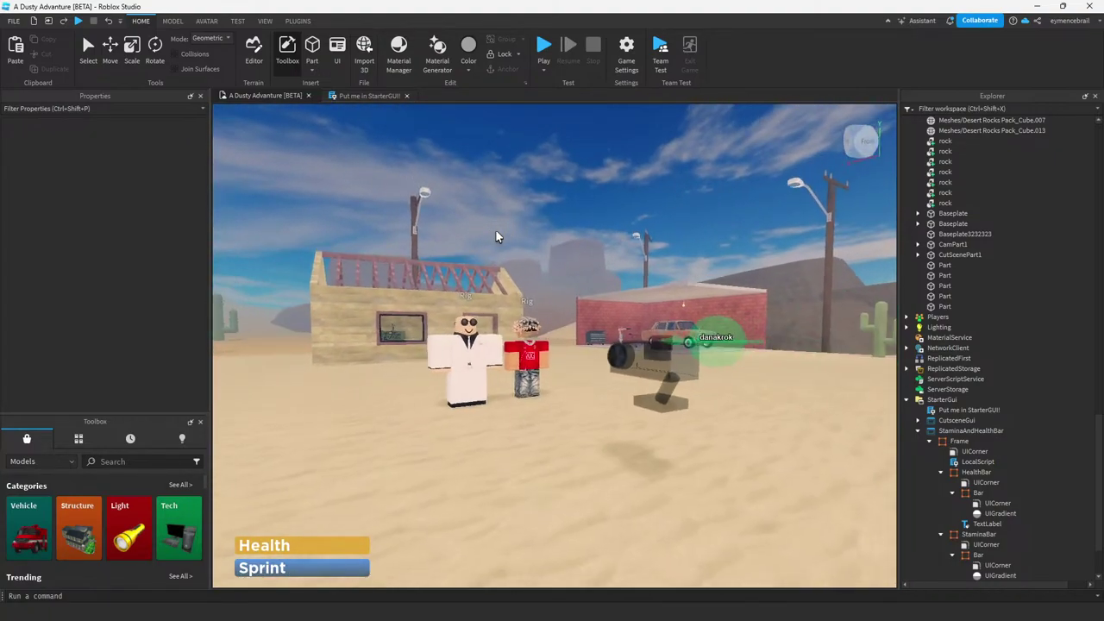
pyautogui.scroll(1, 497, 231)
pyautogui.moveTo(497, 231); pyautogui.dragTo(497, 231, button='right')
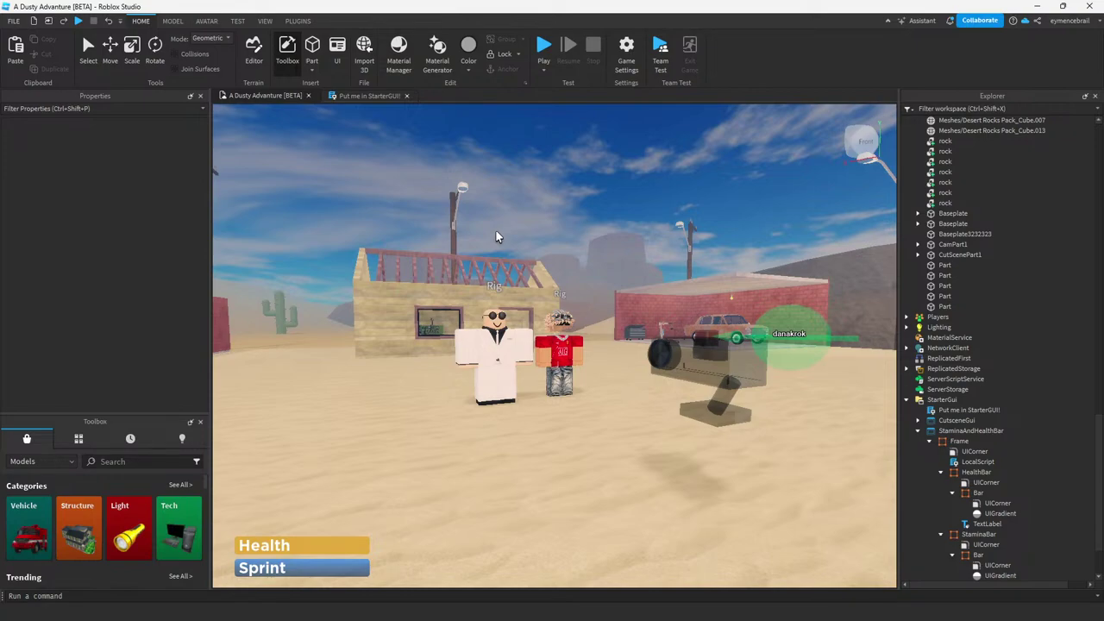
pyautogui.press('w')
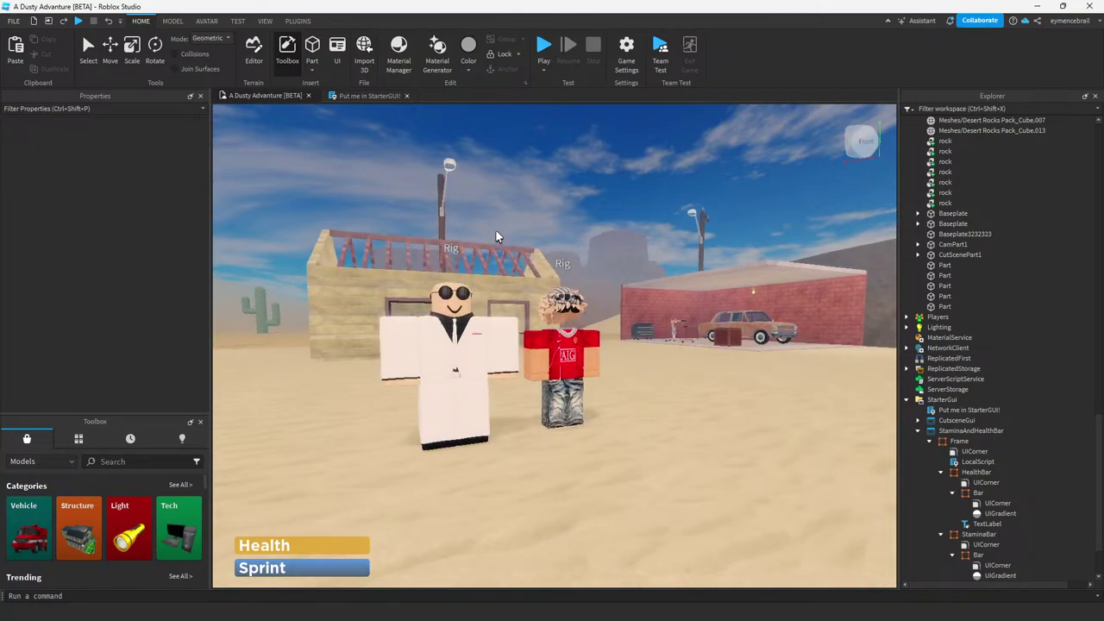
pyautogui.press('a')
pyautogui.moveTo(496, 230); pyautogui.dragTo(496, 230, button='right')
pyautogui.press('d')
pyautogui.press('w')
pyautogui.press('d')
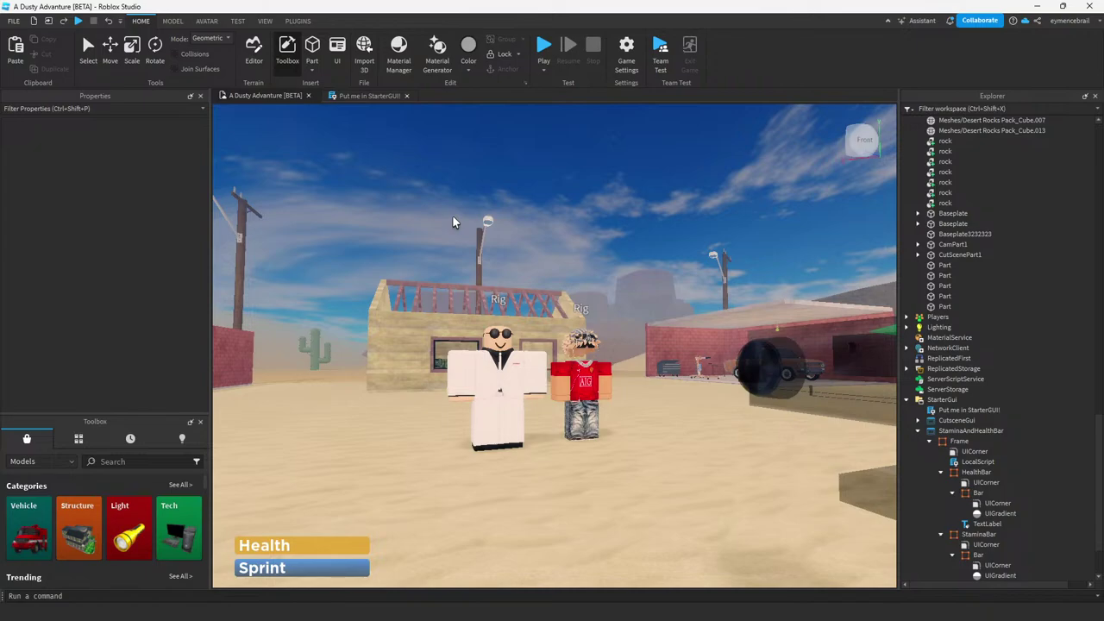
pyautogui.press('w')
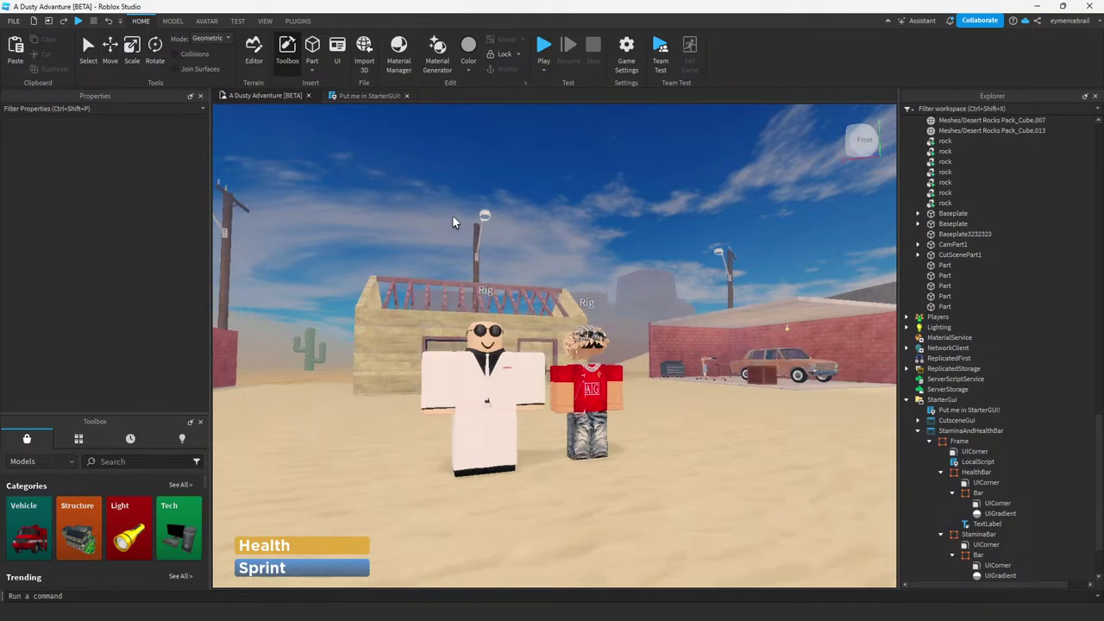
pyautogui.press('a')
pyautogui.press('w')
pyautogui.moveTo(453, 217); pyautogui.dragTo(453, 217, button='right')
pyautogui.press('w')
pyautogui.press('s')
pyautogui.press('d')
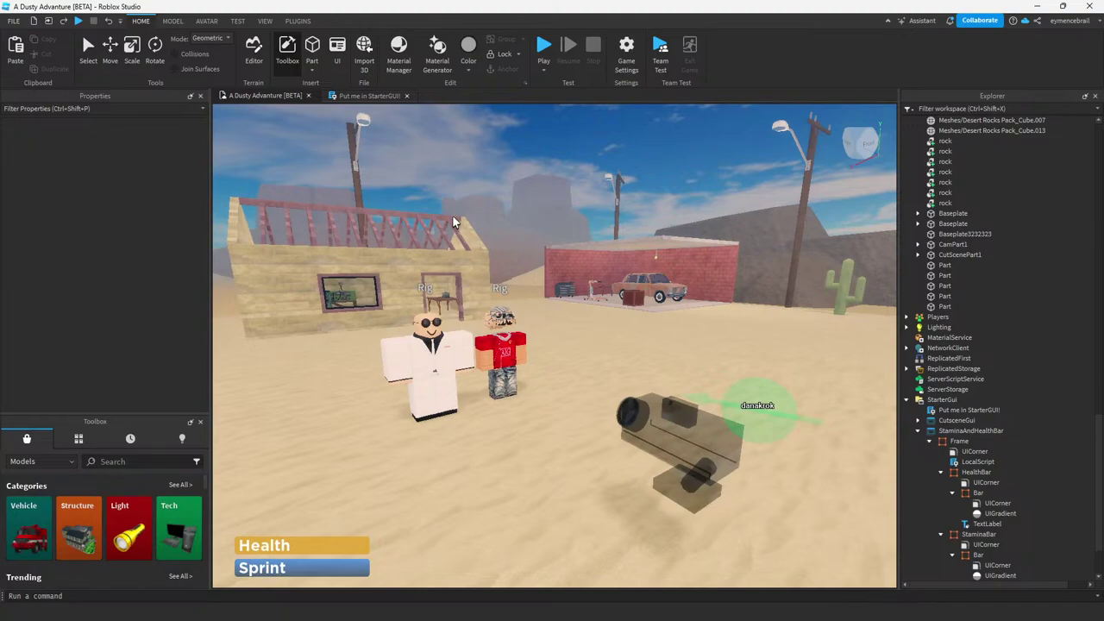
# Collapse the HealthBar's Bar and the StaminaBar in the StarterGui hierarchy.
pyautogui.click(946, 495)
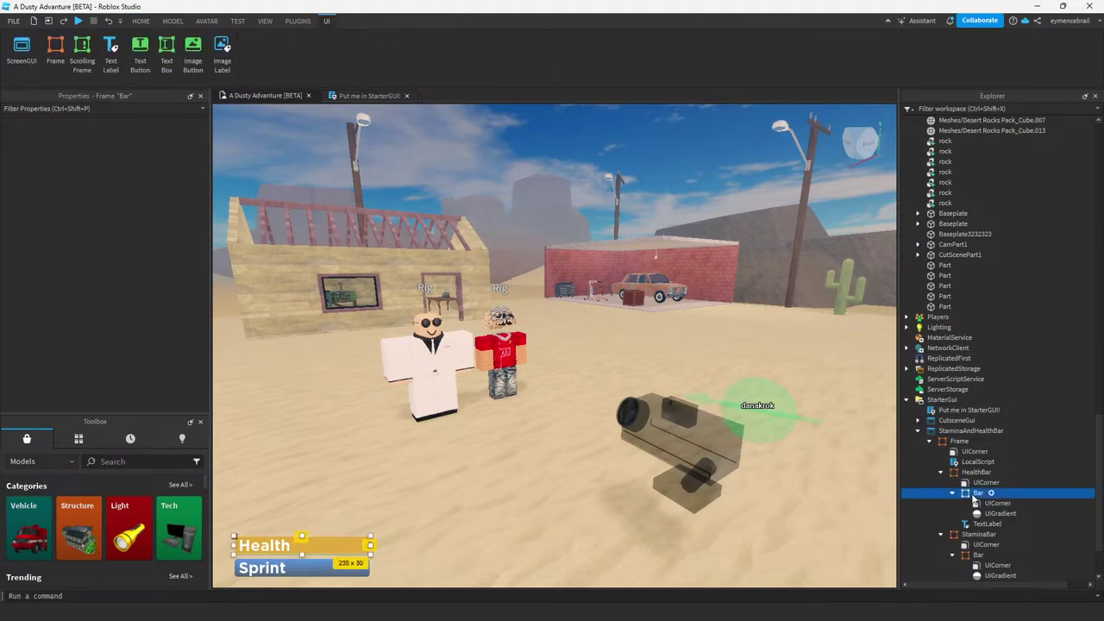
pyautogui.click(952, 494)
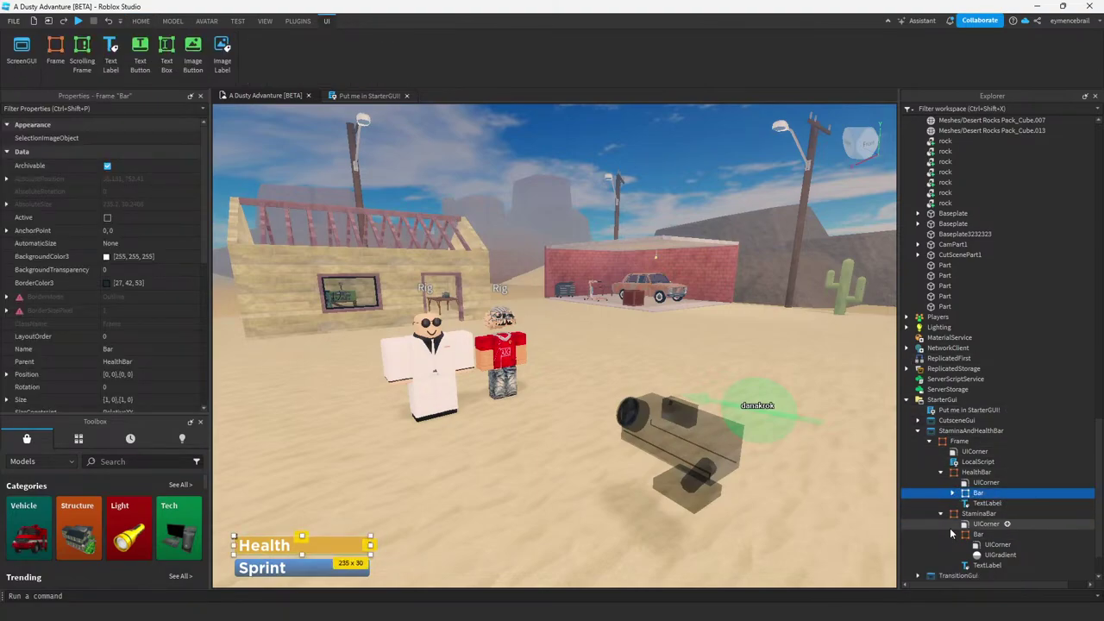
pyautogui.click(943, 514)
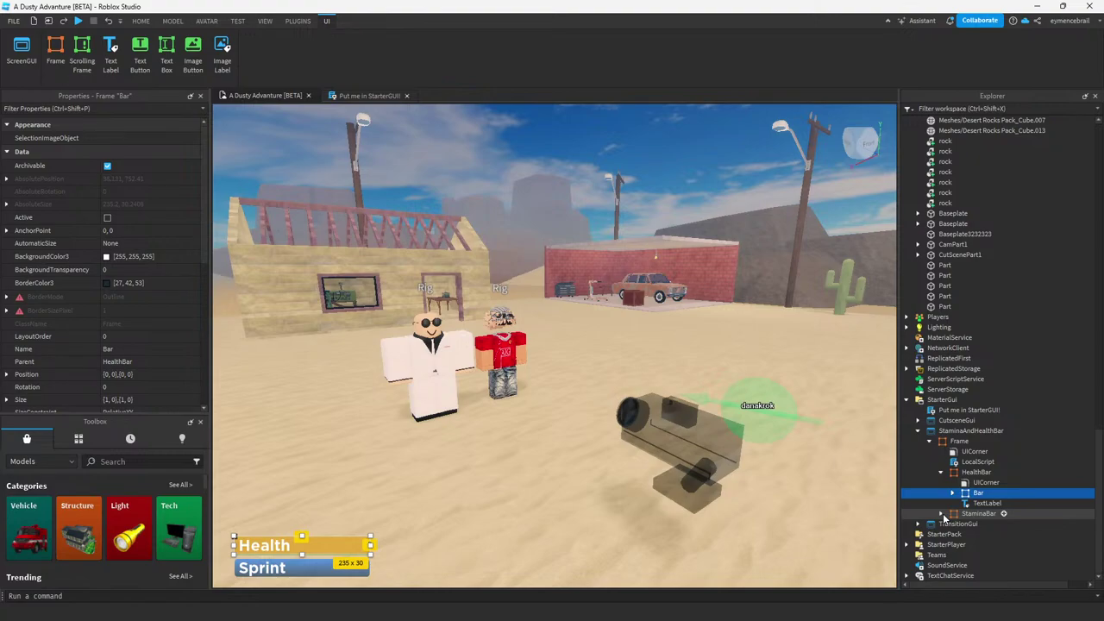
pyautogui.click(565, 148)
pyautogui.press('d')
pyautogui.moveTo(565, 147); pyautogui.dragTo(565, 148, button='right')
pyautogui.press('w')
pyautogui.press('s')
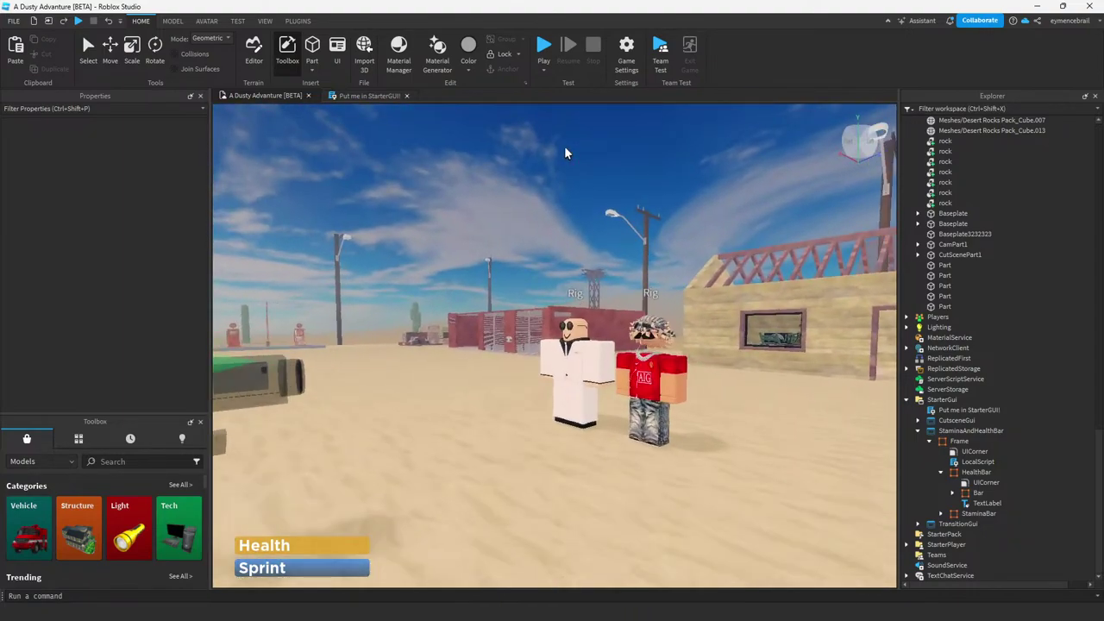
pyautogui.press('w')
pyautogui.moveTo(627, 323); pyautogui.dragTo(602, 373, button='right')
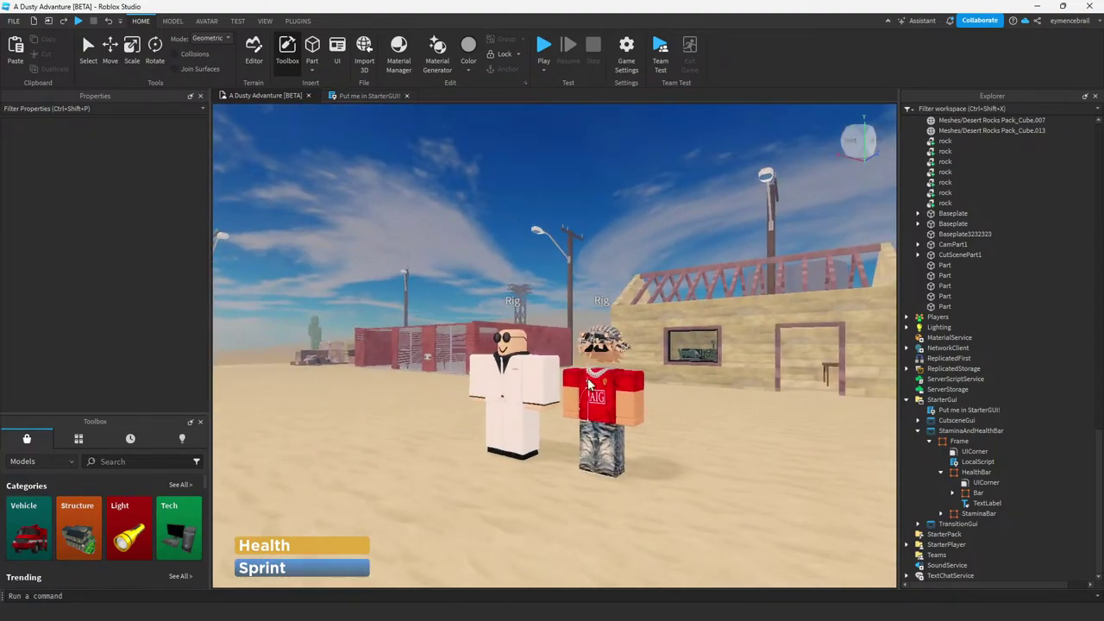
pyautogui.moveTo(590, 616)
pyautogui.press('s')
pyautogui.moveTo(463, 208); pyautogui.dragTo(463, 209, button='right')
pyautogui.moveTo(653, 617)
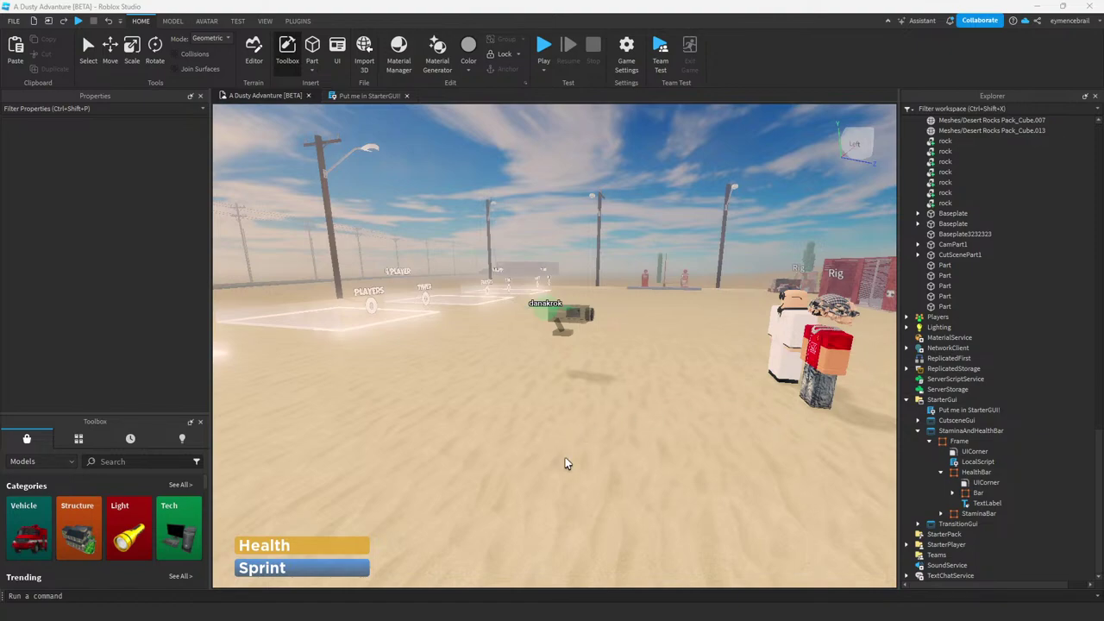
# Duplicate the HealthBar frame and place the copy directly under StaminaAndHealthBar's Frame.
pyautogui.click(976, 472)
pyautogui.click(978, 492)
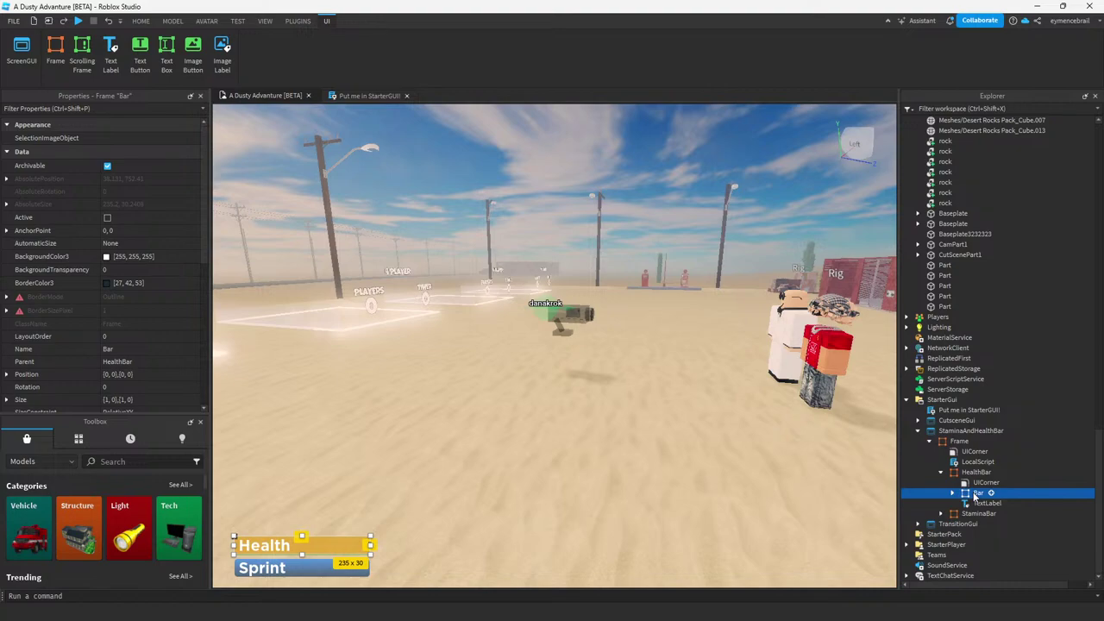
pyautogui.click(968, 473)
pyautogui.click(979, 494)
pyautogui.click(975, 473)
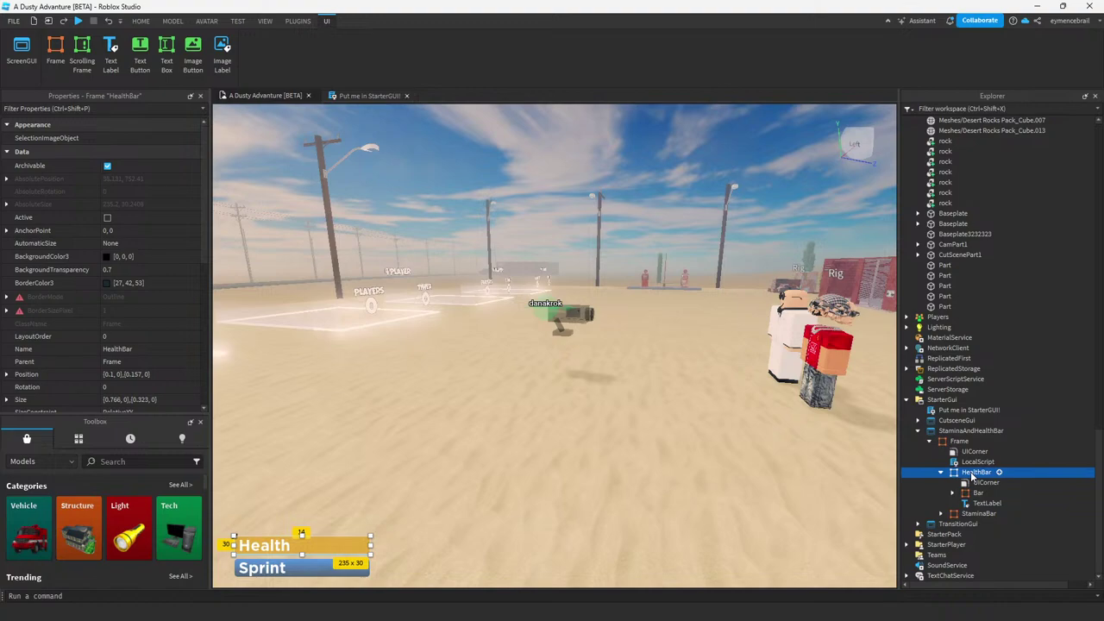
pyautogui.rightClick(959, 441)
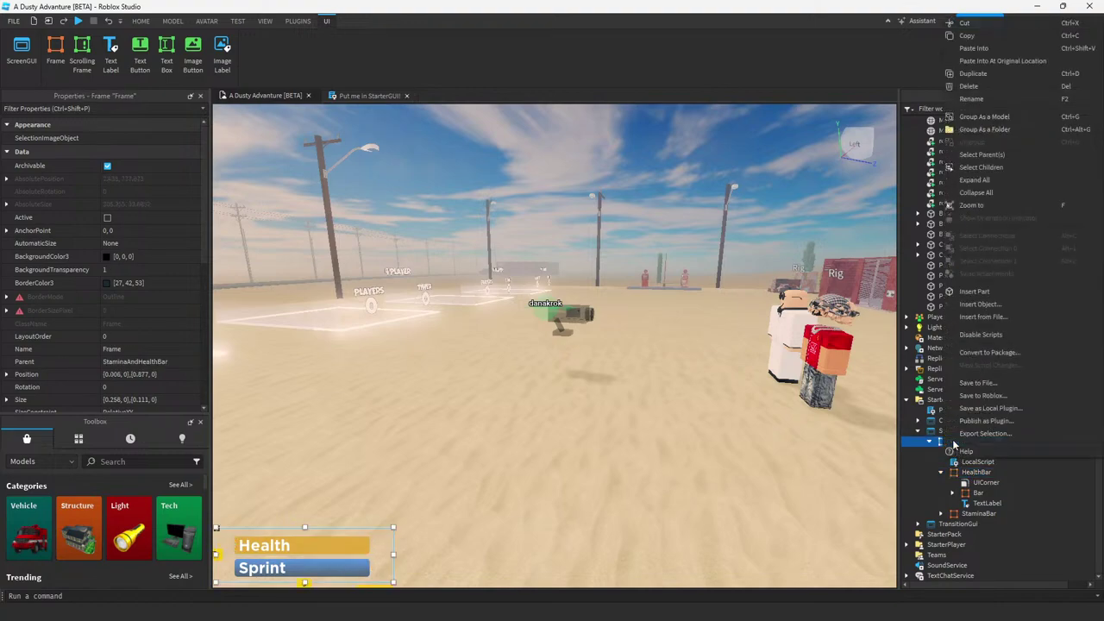
pyautogui.click(983, 48)
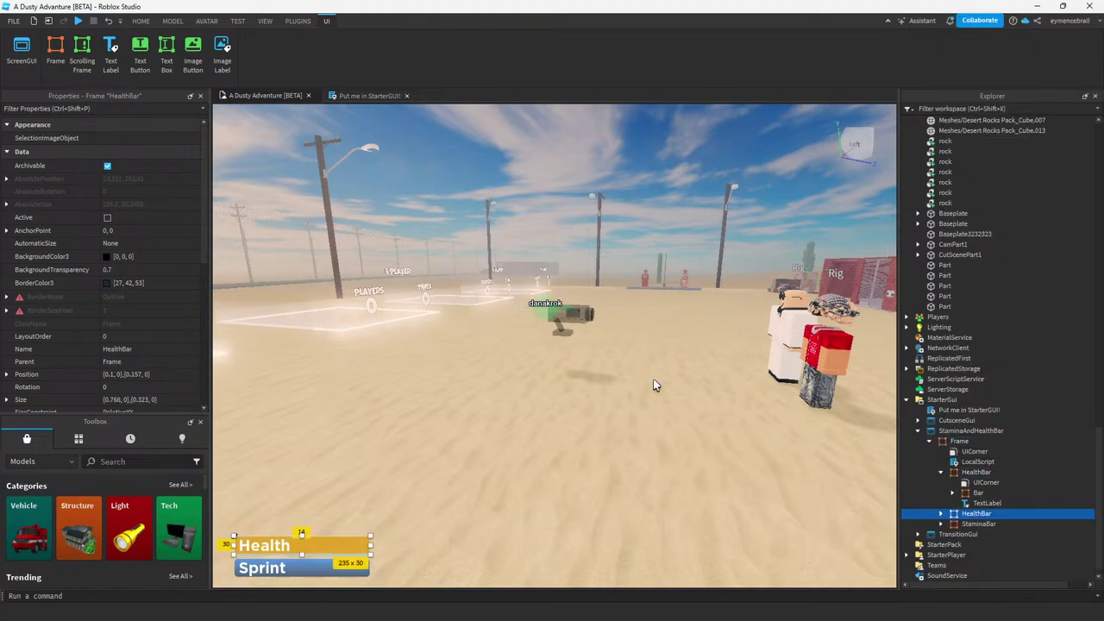
pyautogui.moveTo(962, 516)
pyautogui.mouseDown()
pyautogui.moveTo(976, 473)
pyautogui.moveTo(969, 486)
pyautogui.moveTo(961, 441)
pyautogui.mouseUp()
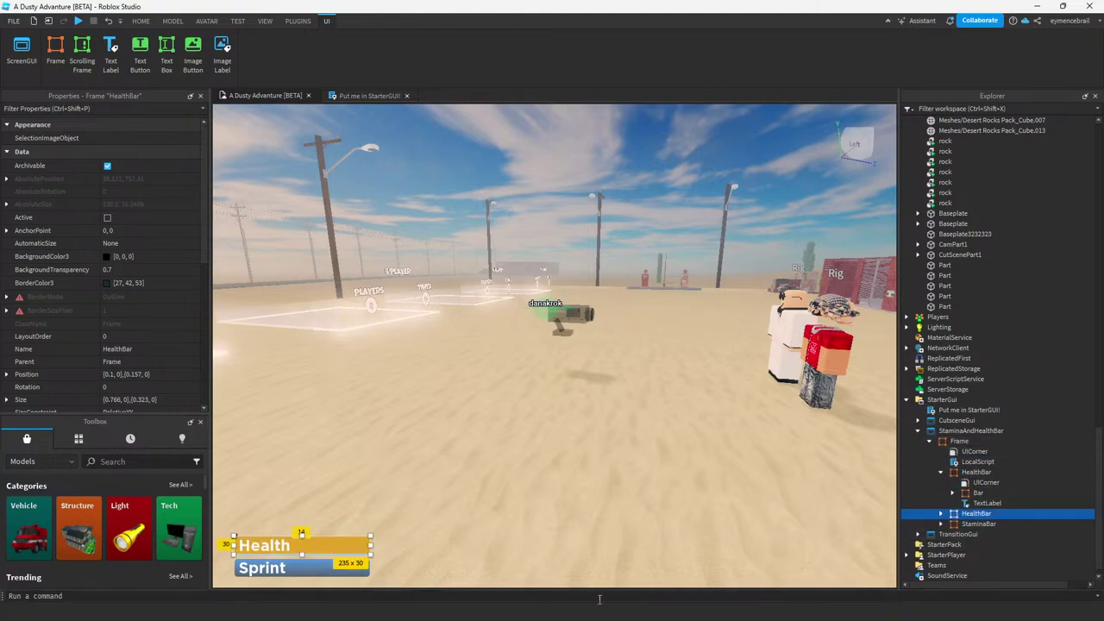
# Set the UIGradient color of the copied HealthBar's Bar to black, 0, 0, 0.
pyautogui.click(942, 513)
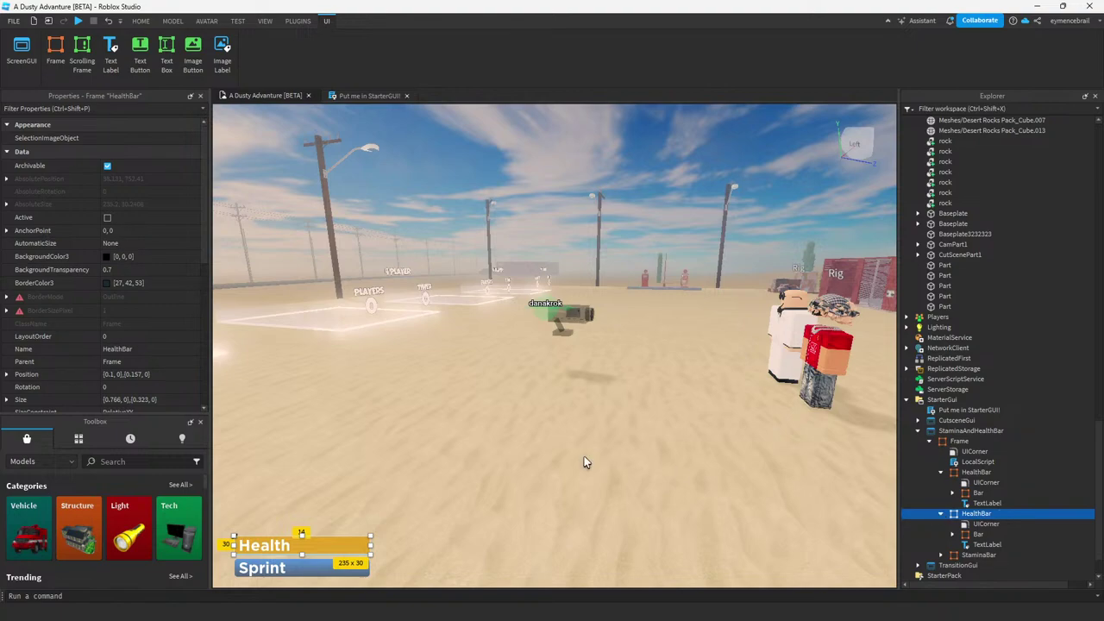
pyautogui.click(979, 534)
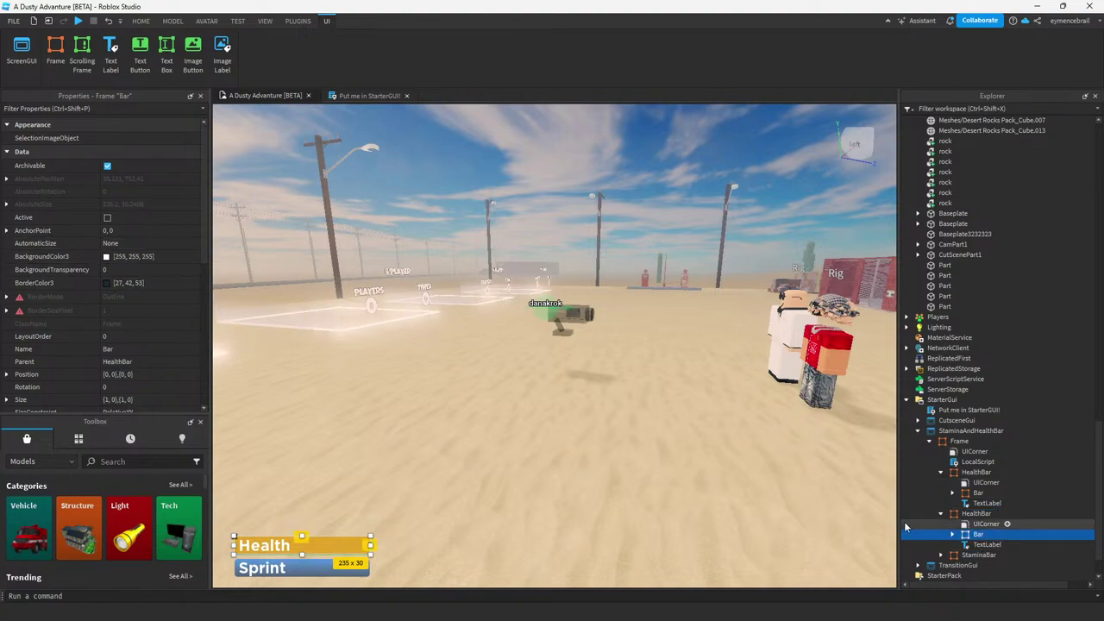
pyautogui.scroll(-3, 133, 353)
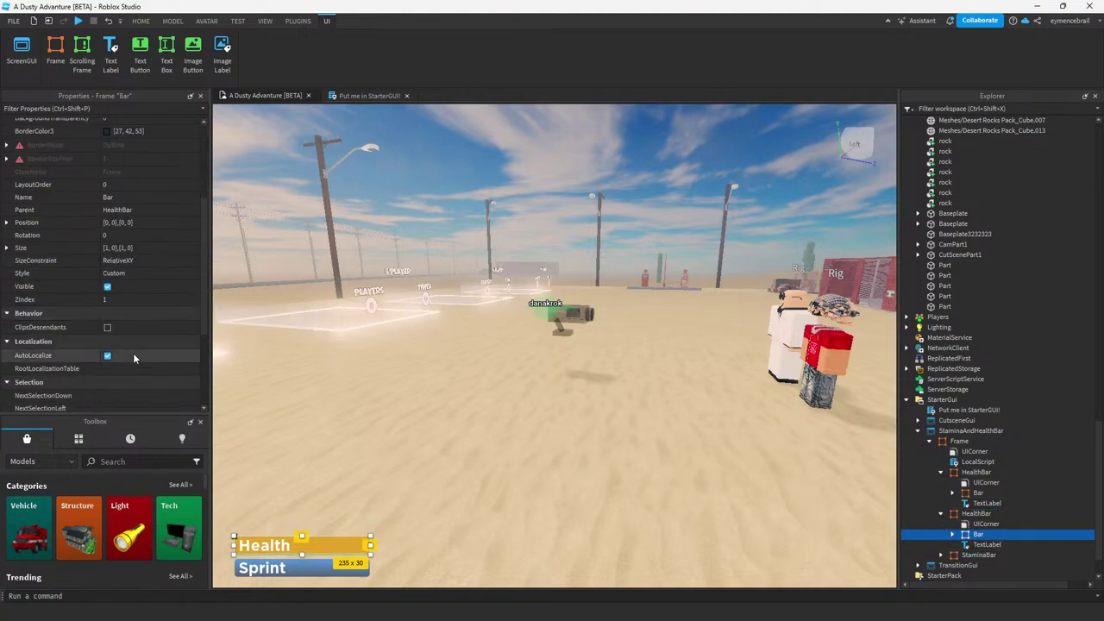
pyautogui.scroll(3, 133, 353)
pyautogui.click(970, 514)
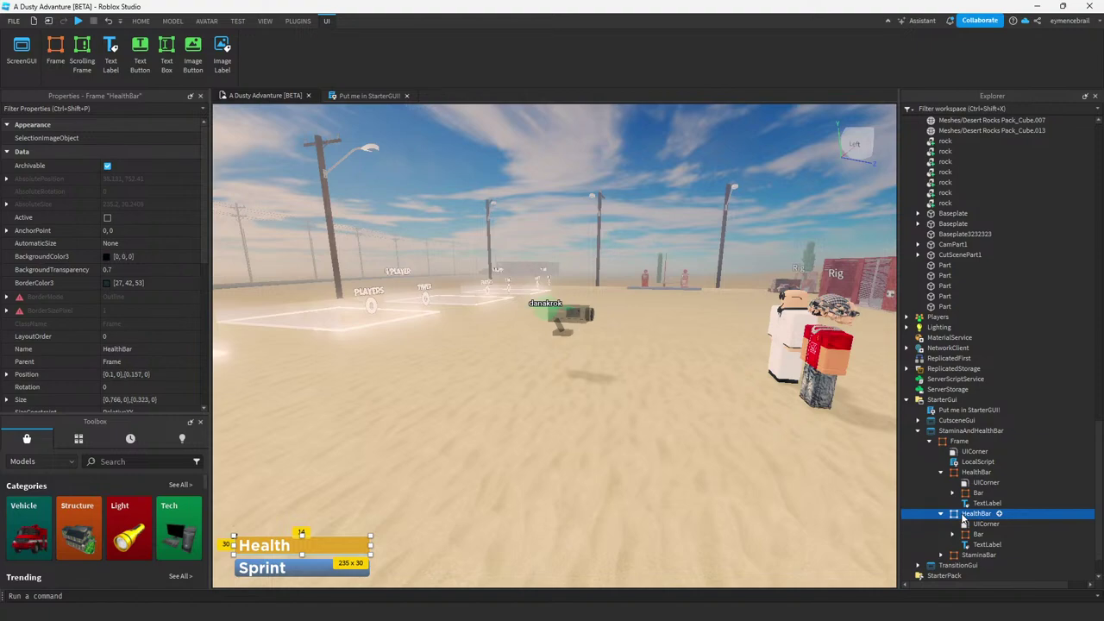
pyautogui.click(978, 534)
pyautogui.click(953, 534)
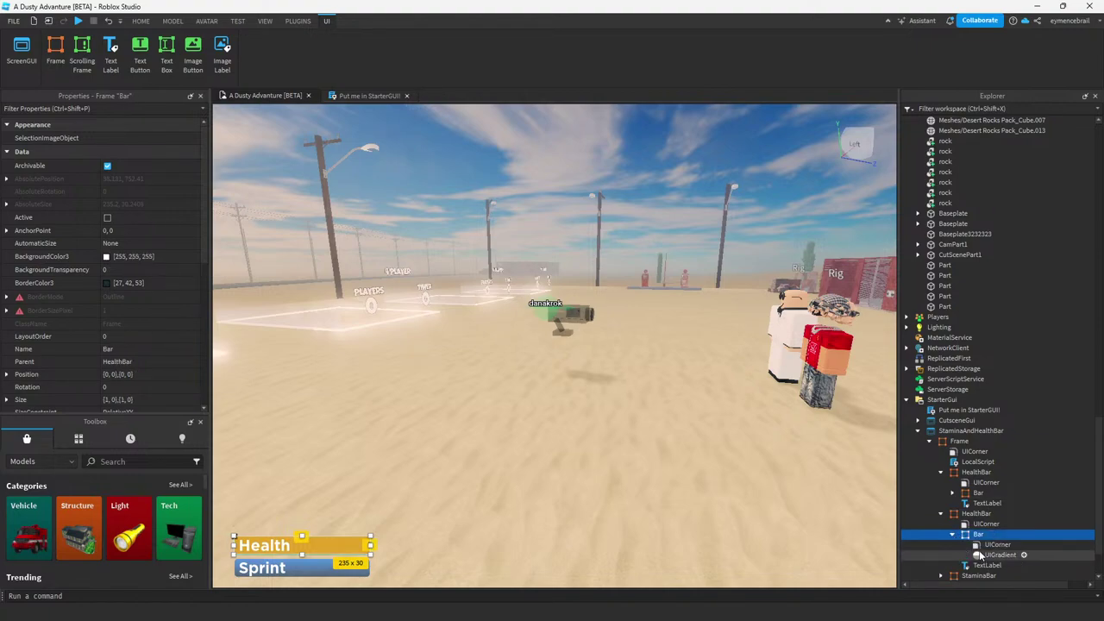
pyautogui.click(984, 555)
pyautogui.click(109, 140)
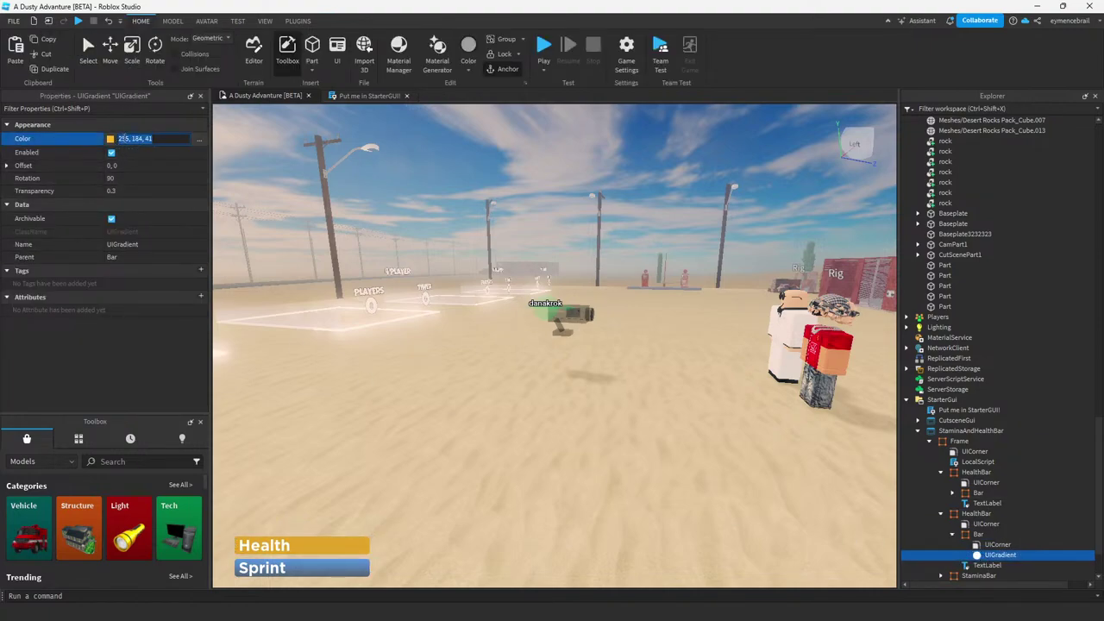
pyautogui.moveTo(665, 254)
pyautogui.mouseDown()
pyautogui.moveTo(663, 332)
pyautogui.moveTo(684, 207)
pyautogui.moveTo(687, 331)
pyautogui.mouseUp()
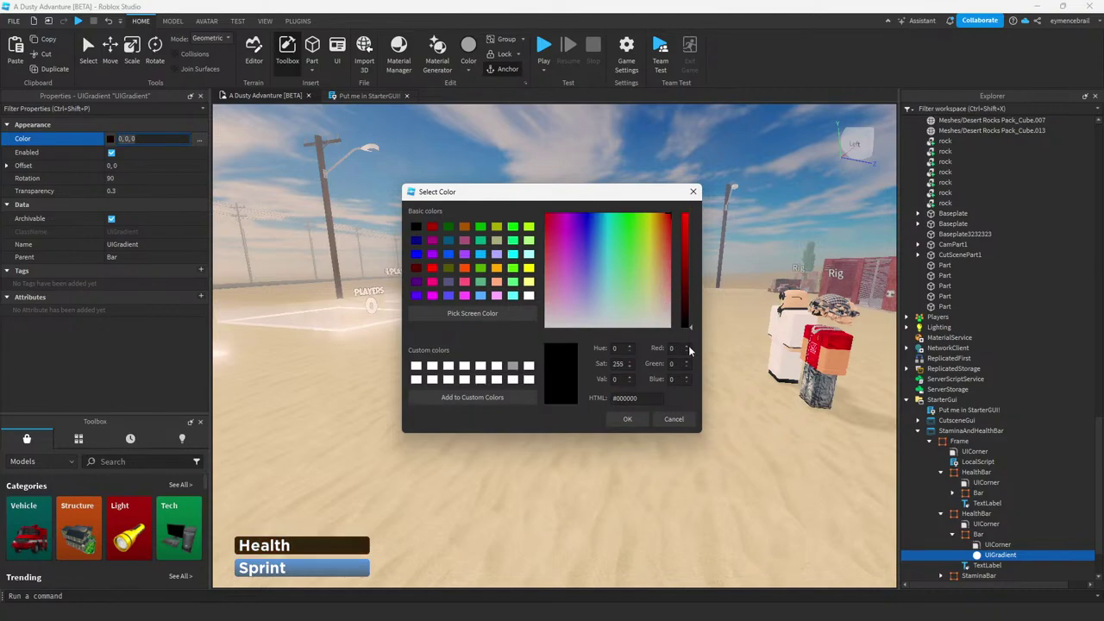
pyautogui.click(628, 420)
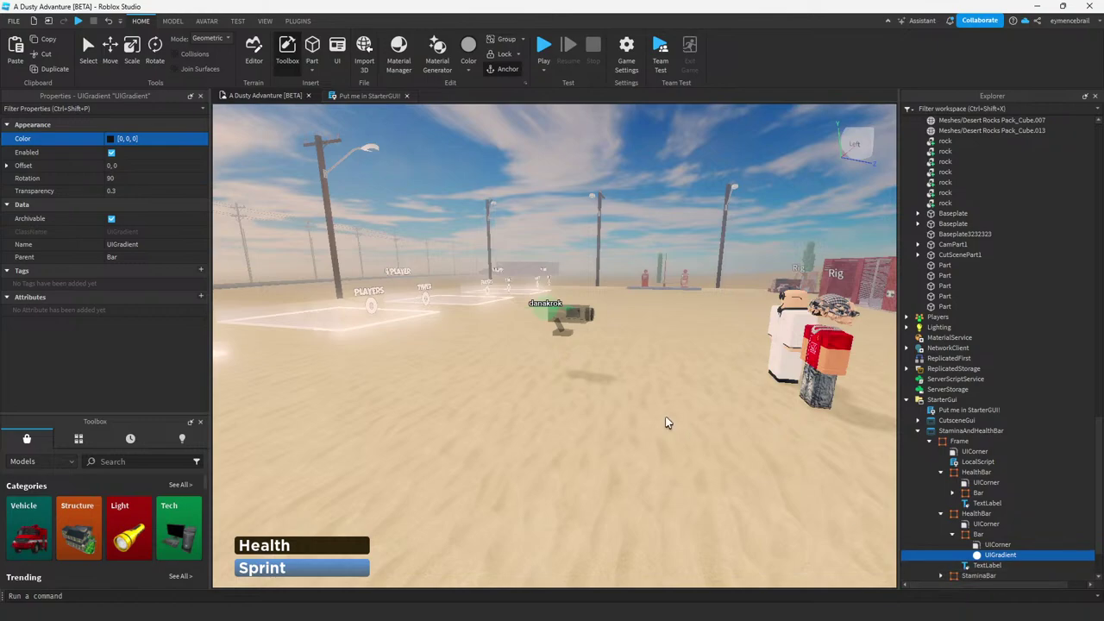
# Undo the black gradient color and the copied HealthBar's move into the Frame.
pyautogui.moveTo(665, 418); pyautogui.dragTo(656, 411, button='right')
pyautogui.hotkey('ctrl', 'z')
pyautogui.hotkey('ctrl', 'z')
pyautogui.hotkey('ctrl', 'z')
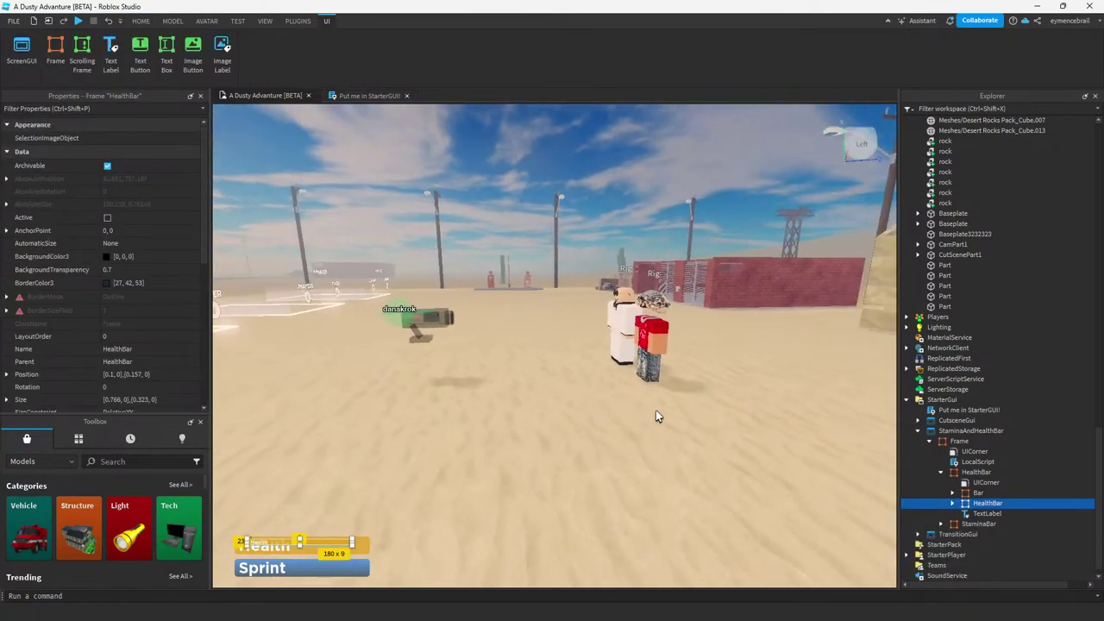
pyautogui.scroll(-2, 655, 416)
# Start a playtest and walk the character around the two Rig characters.
pyautogui.click(140, 20)
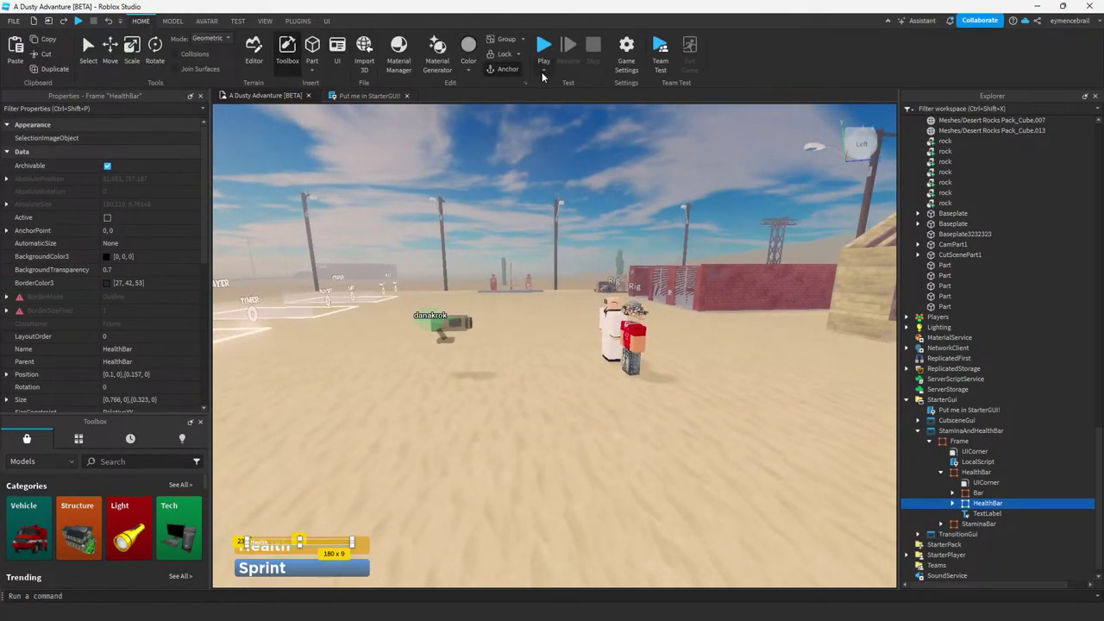
pyautogui.click(558, 84)
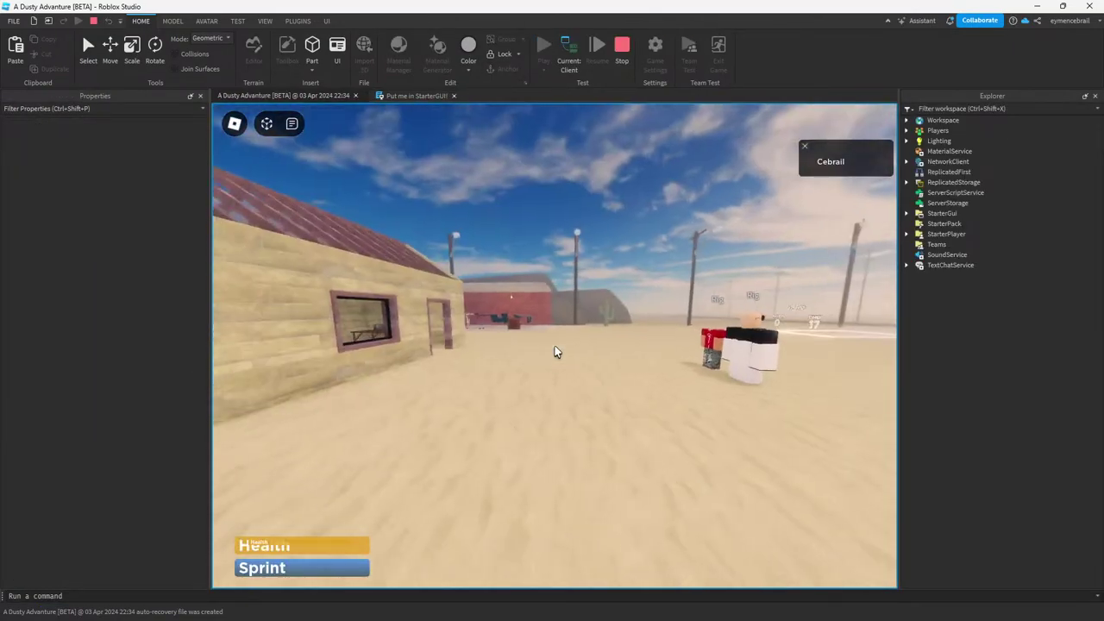
pyautogui.press('d')
pyautogui.press('w')
pyautogui.press('d')
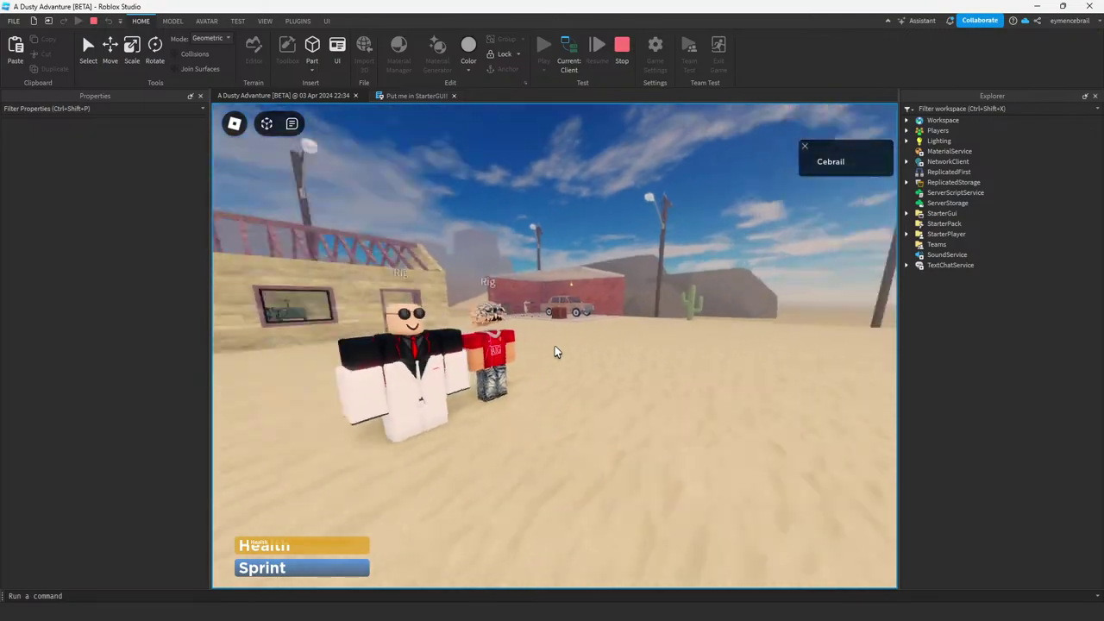
pyautogui.press('s')
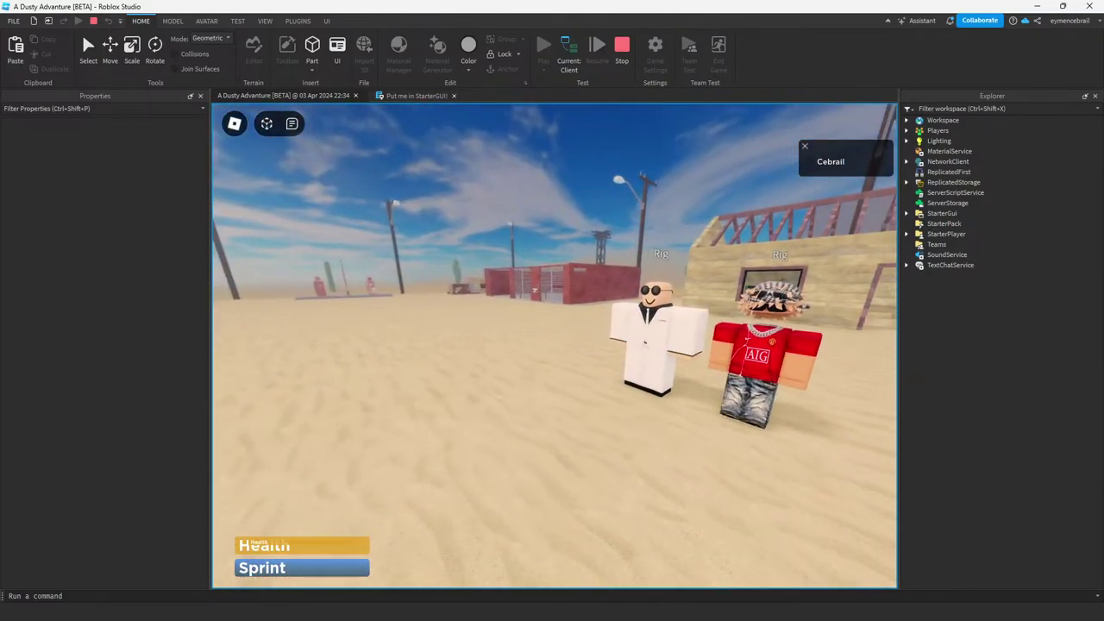
# Show the Output window at a larger height and clear its messages.
pyautogui.click(264, 22)
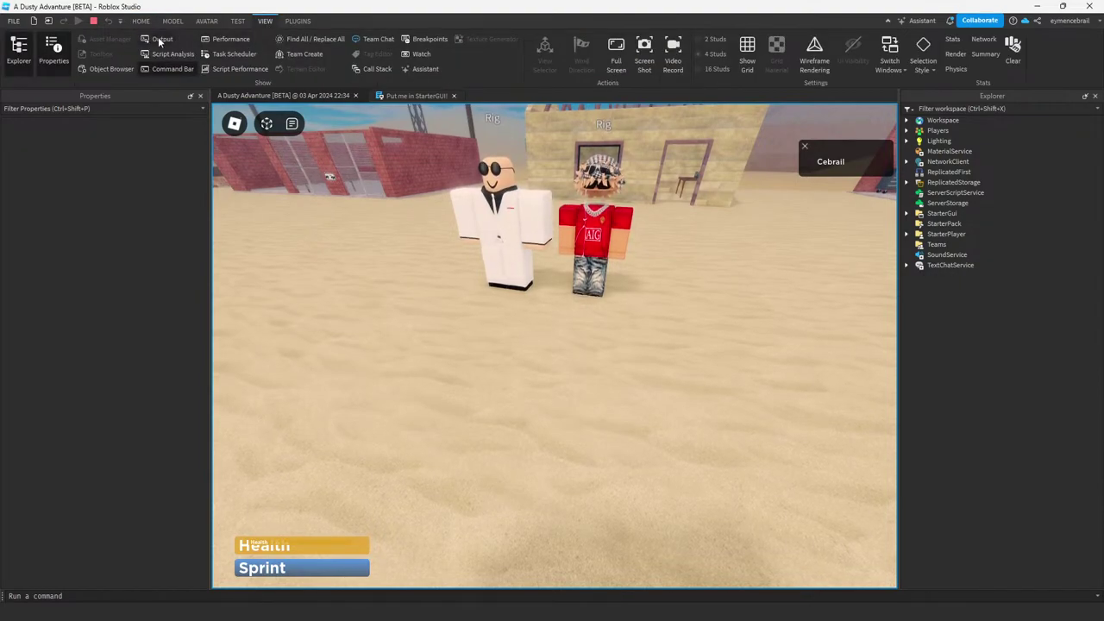
pyautogui.click(159, 39)
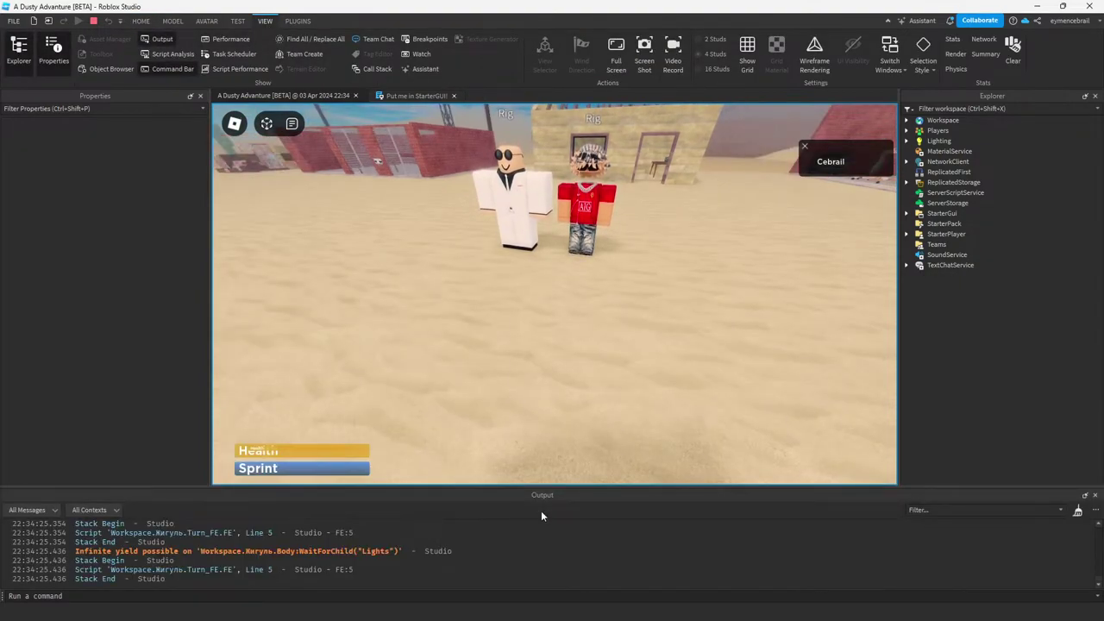
pyautogui.moveTo(548, 486); pyautogui.dragTo(554, 423)
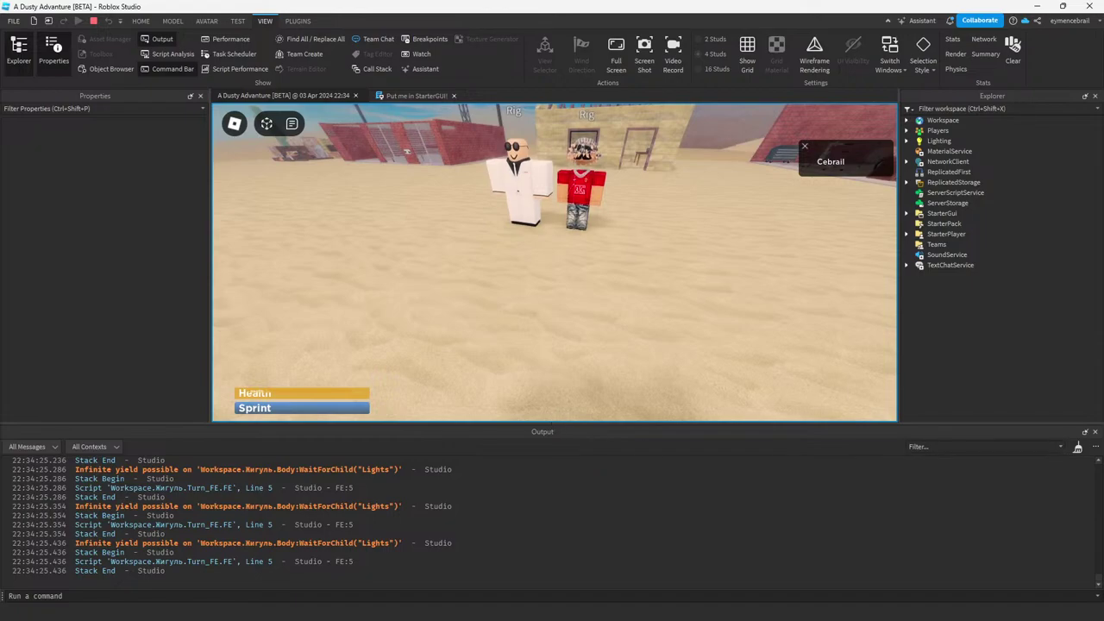
pyautogui.click(1077, 448)
# Walk around the Rigs again with the Output window open, and leave the playtest.
pyautogui.press('w')
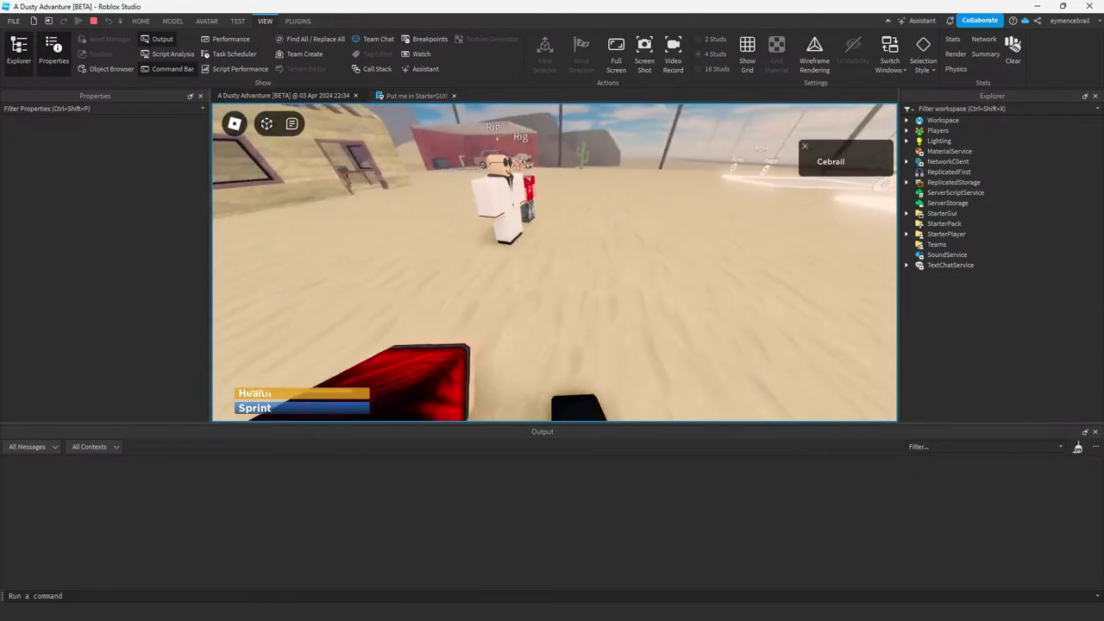
pyautogui.press('s')
pyautogui.press('w')
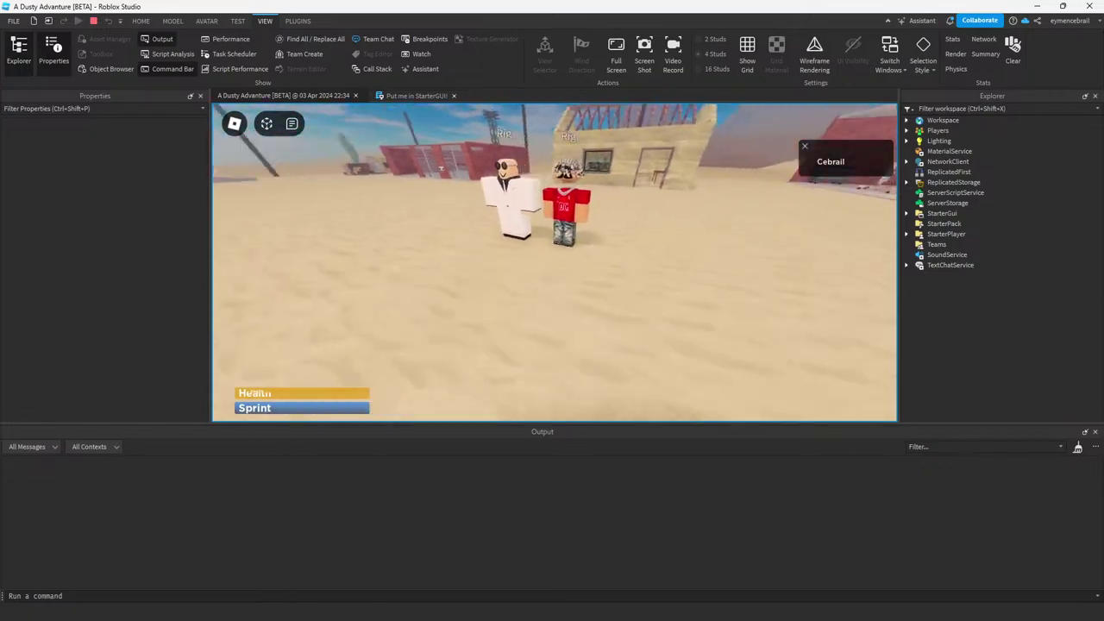
pyautogui.press('a')
pyautogui.press('s')
pyautogui.press('w')
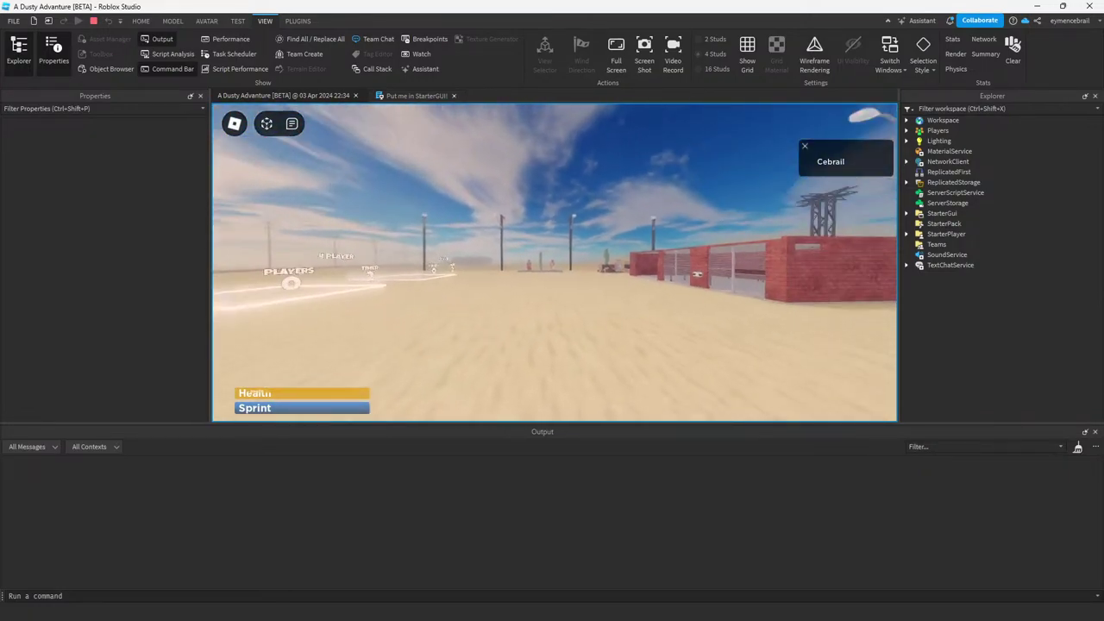
pyautogui.press('s')
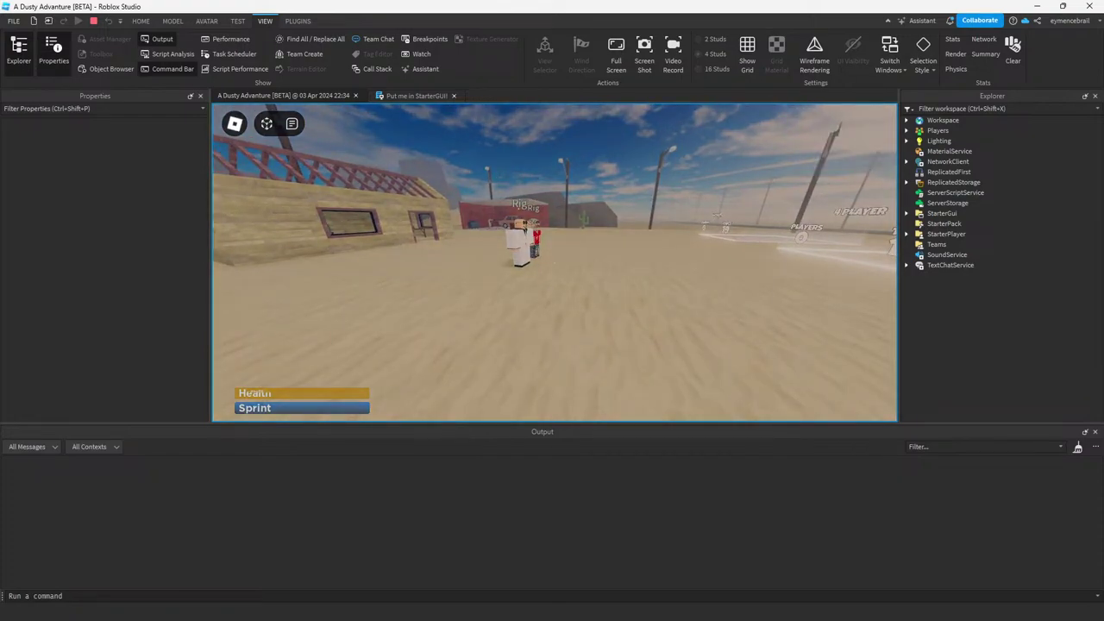
pyautogui.press('Escape')
pyautogui.click(375, 369)
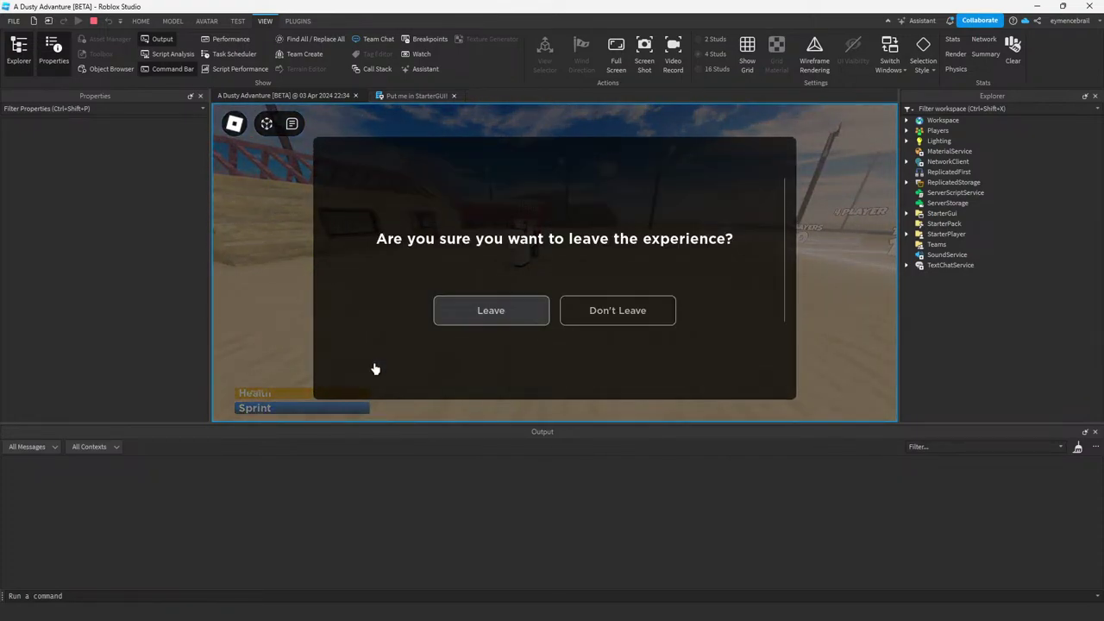
pyautogui.click(509, 312)
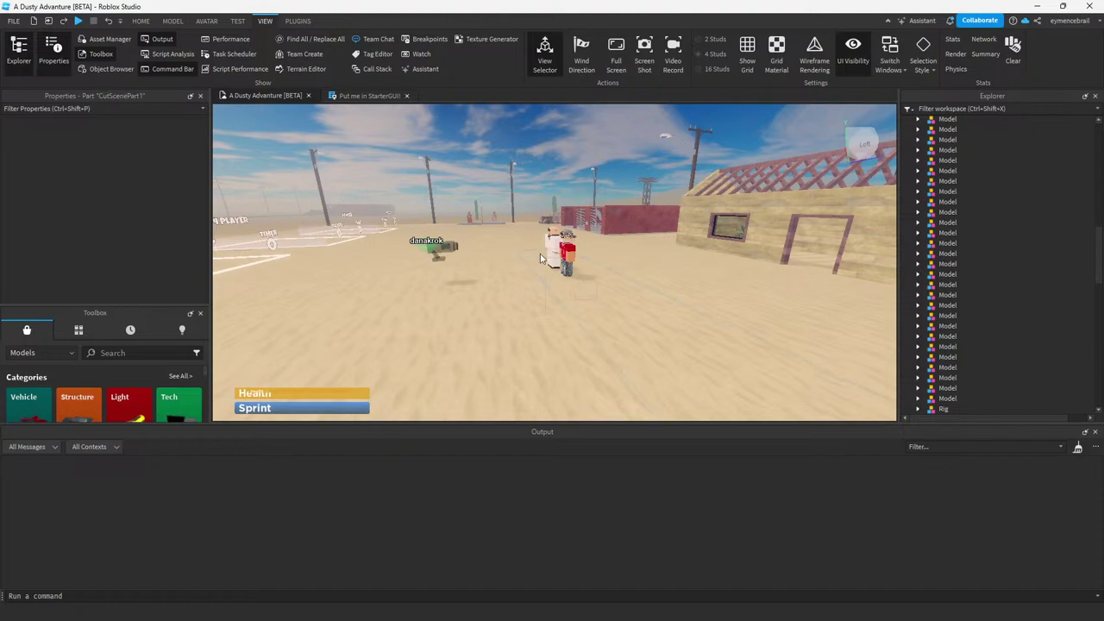
# Locate CutScenePart1 in the Workspace and examine its properties and CutsceneSettings folder.
pyautogui.moveTo(540, 253); pyautogui.dragTo(501, 222)
pyautogui.moveTo(618, 299); pyautogui.dragTo(618, 299, button='right')
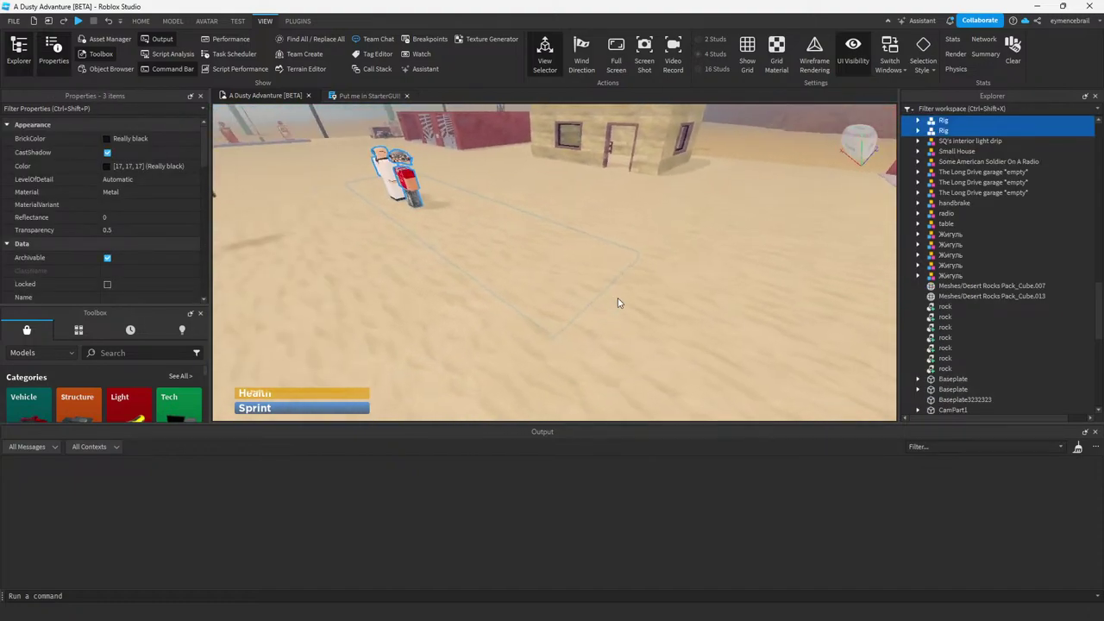
pyautogui.click(578, 287)
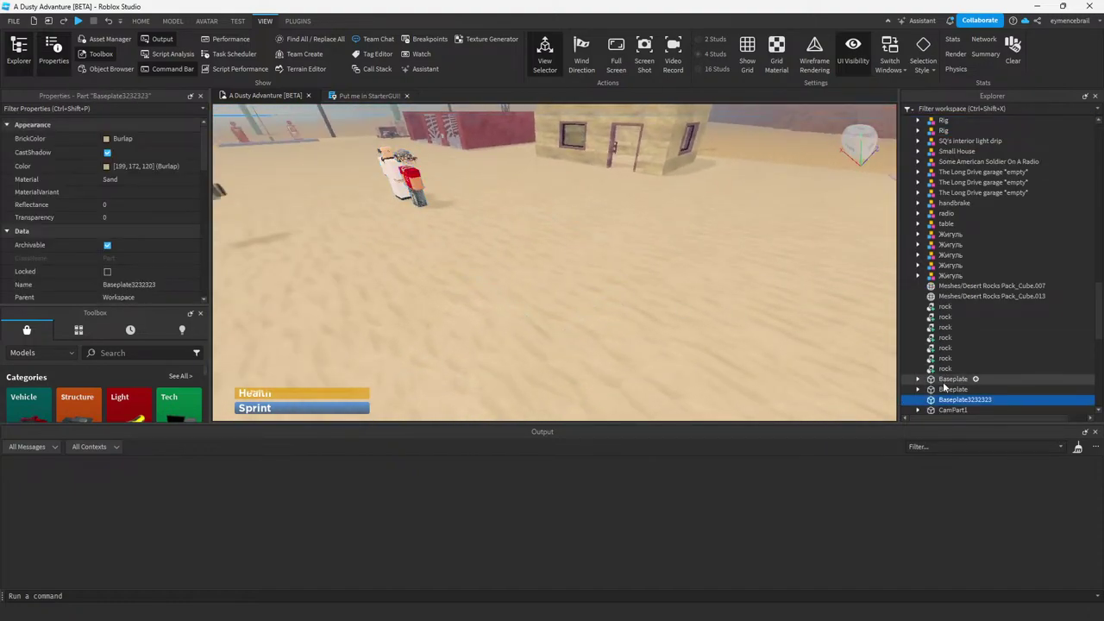
pyautogui.click(513, 280)
pyautogui.scroll(-1, 959, 406)
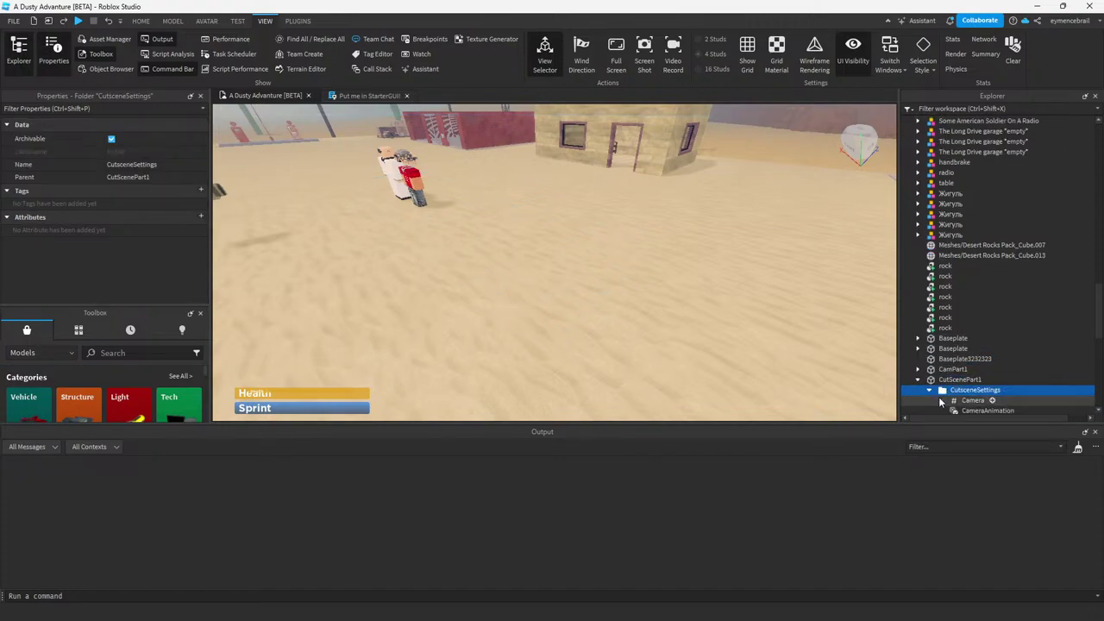
pyautogui.scroll(-2, 940, 403)
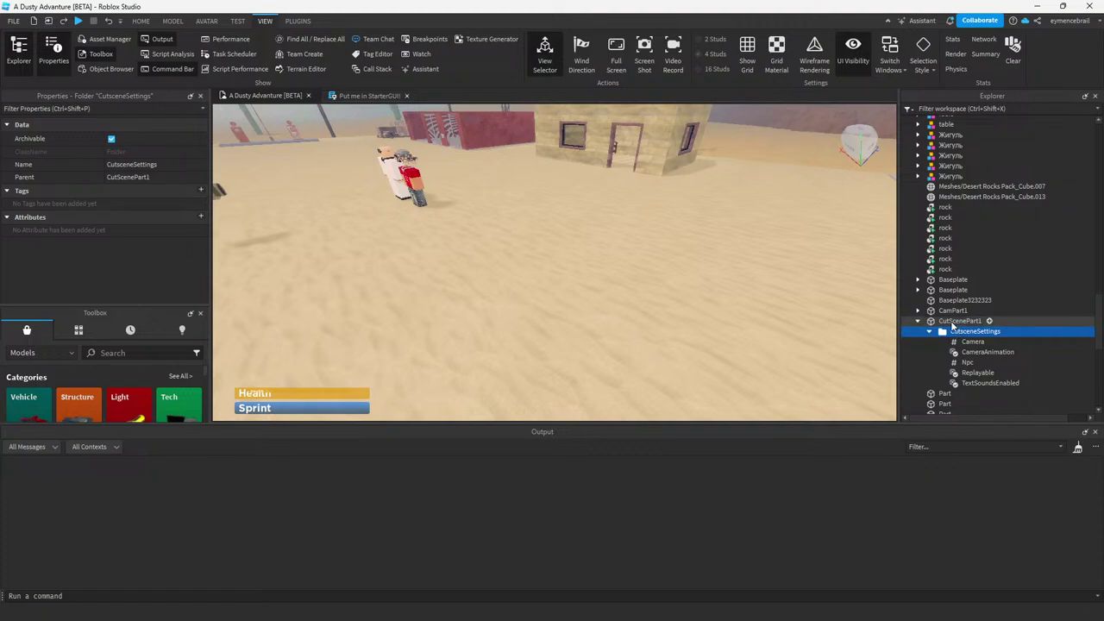
pyautogui.click(958, 321)
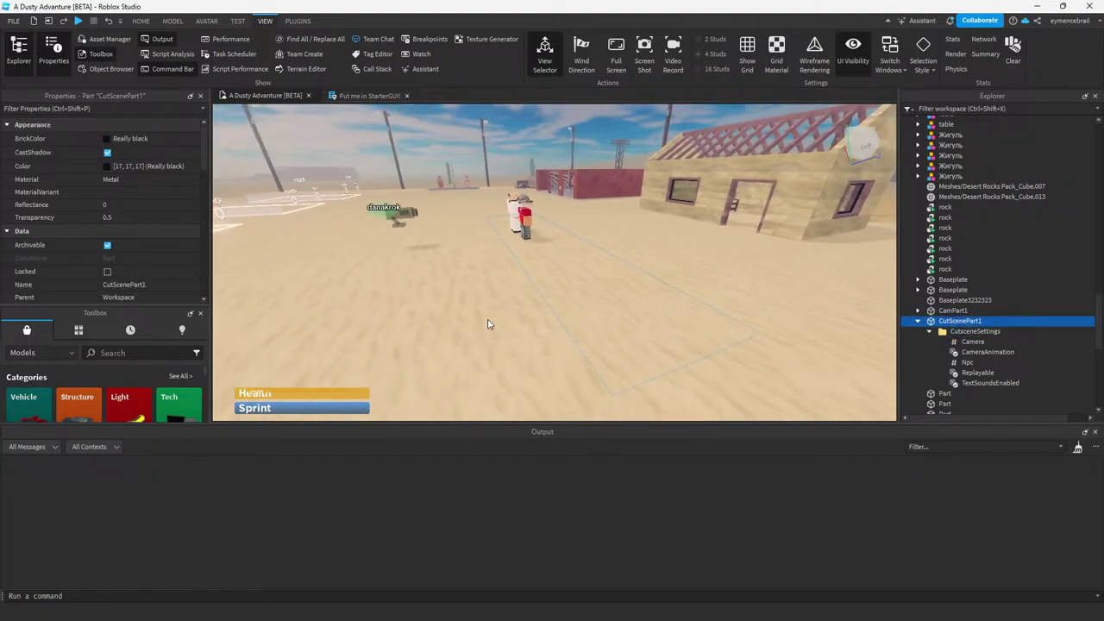